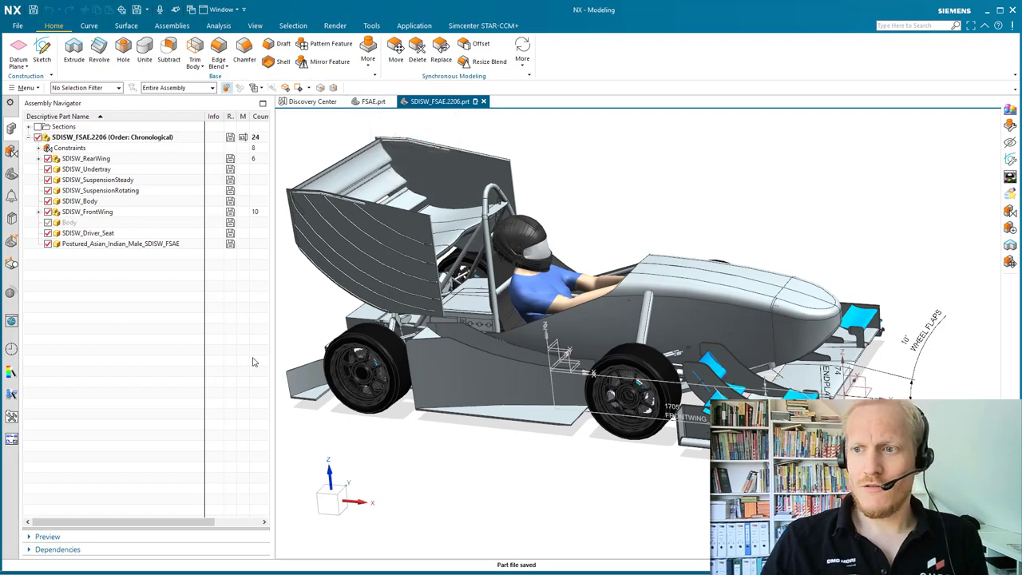
# Highlight the rear wing, undertray, both suspension parts, the hidden Body, driver seat and driver in the SDISW_FSAE.2206 assembly.
pyautogui.moveTo(399, 312); pyautogui.dragTo(311, 219, button='middle')
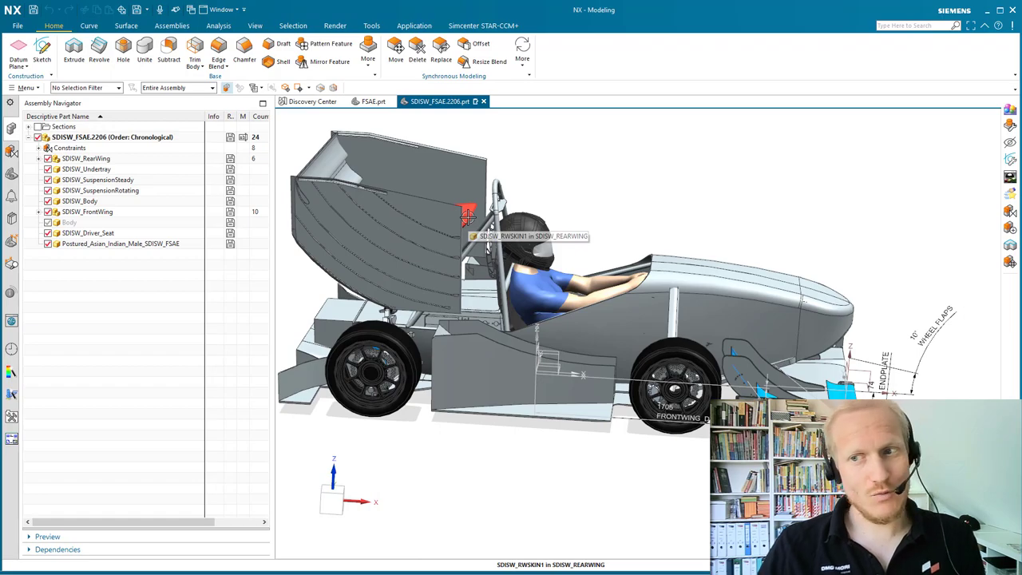
pyautogui.moveTo(397, 182)
pyautogui.mouseDown(button='middle')
pyautogui.moveTo(359, 167)
pyautogui.moveTo(399, 165)
pyautogui.mouseUp(button='middle')
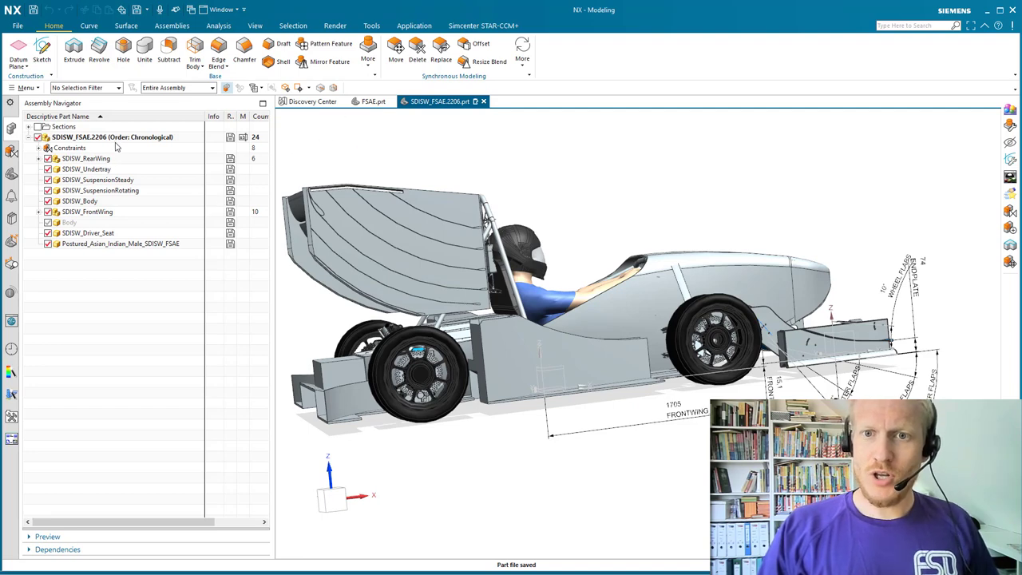
pyautogui.click(102, 170)
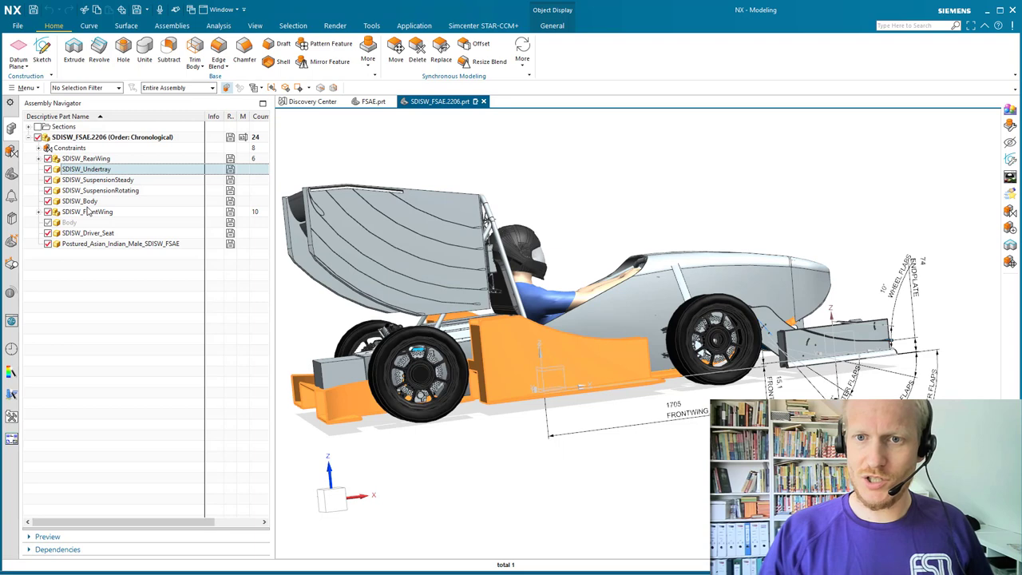
pyautogui.keyDown('shift'); pyautogui.click(101, 202); pyautogui.keyUp('shift')
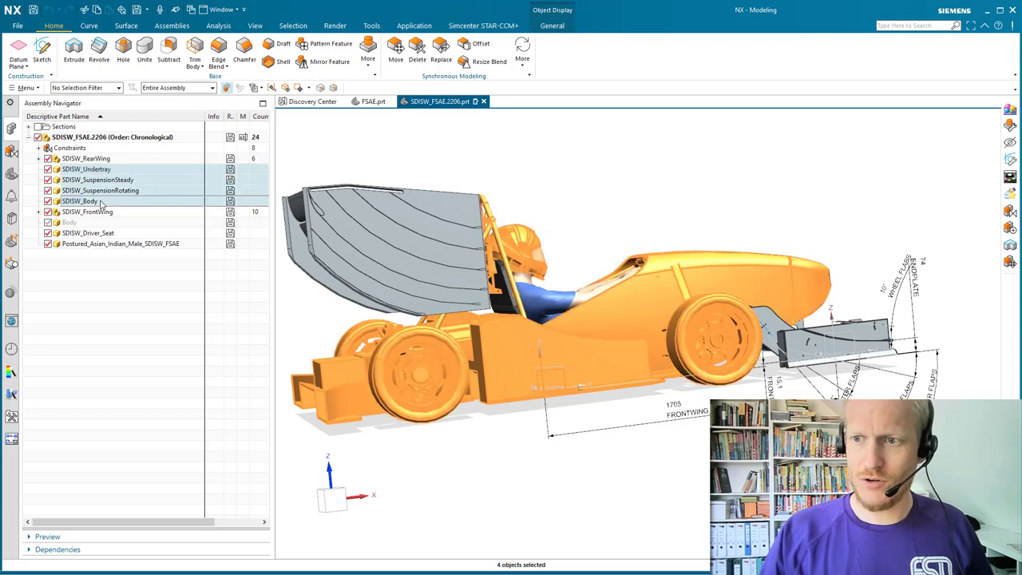
pyautogui.keyDown('ctrl'); pyautogui.click(101, 203); pyautogui.keyUp('ctrl')
pyautogui.keyDown('ctrl'); pyautogui.click(103, 159); pyautogui.keyUp('ctrl')
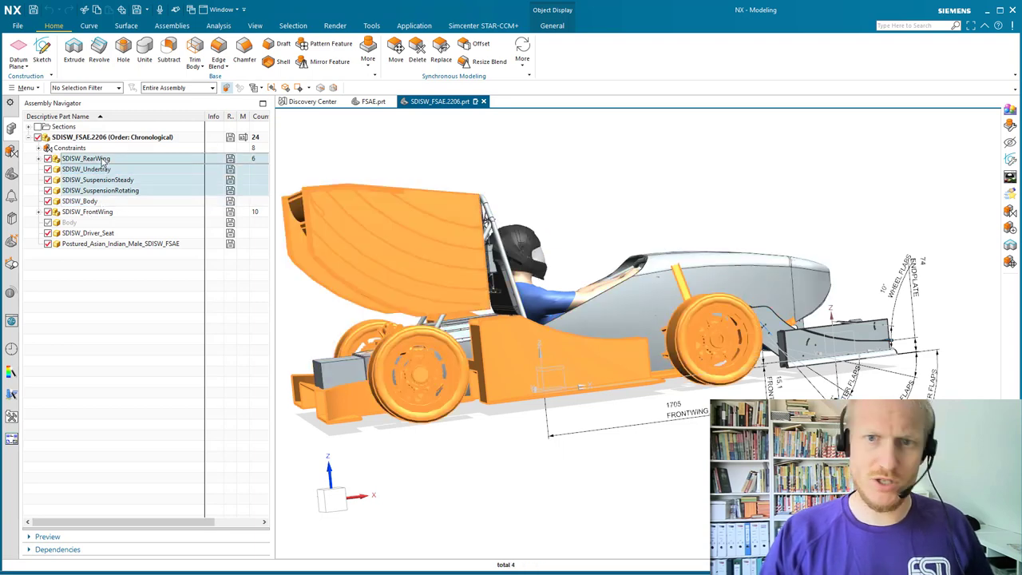
pyautogui.keyDown('ctrl'); pyautogui.click(110, 225); pyautogui.keyUp('ctrl')
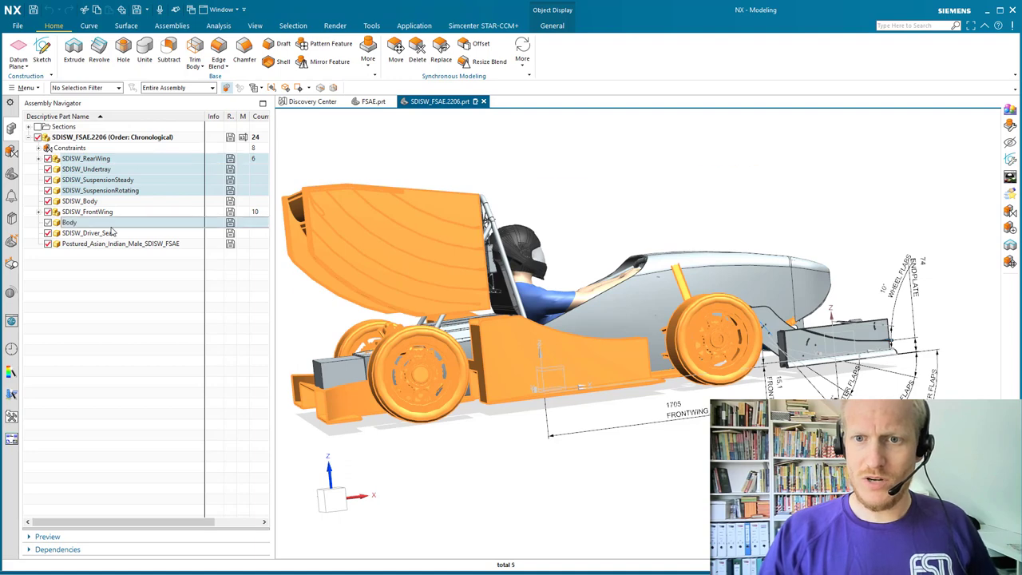
pyautogui.keyDown('ctrl'); pyautogui.click(93, 234); pyautogui.keyUp('ctrl')
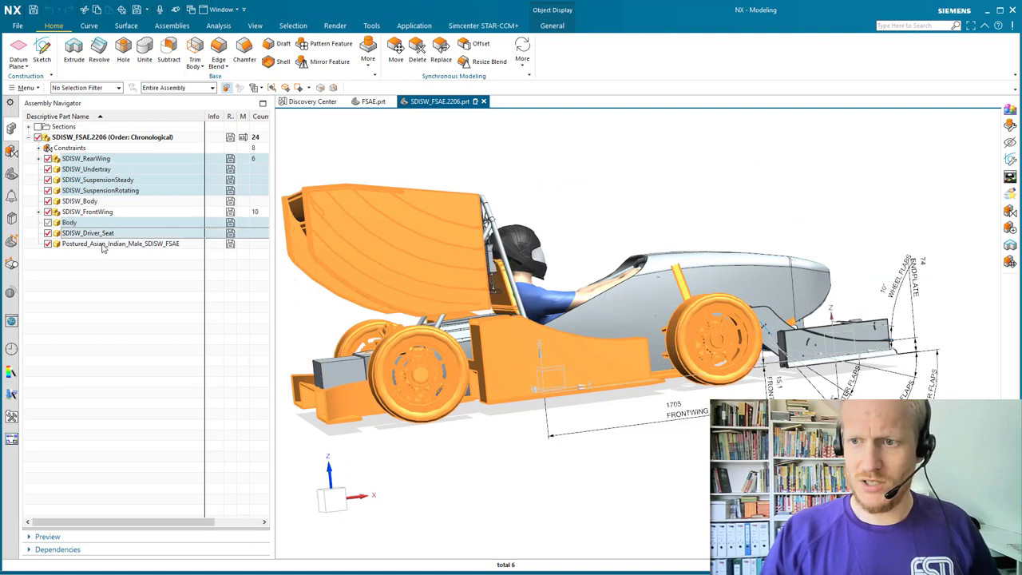
pyautogui.keyDown('ctrl'); pyautogui.click(112, 245); pyautogui.keyUp('ctrl')
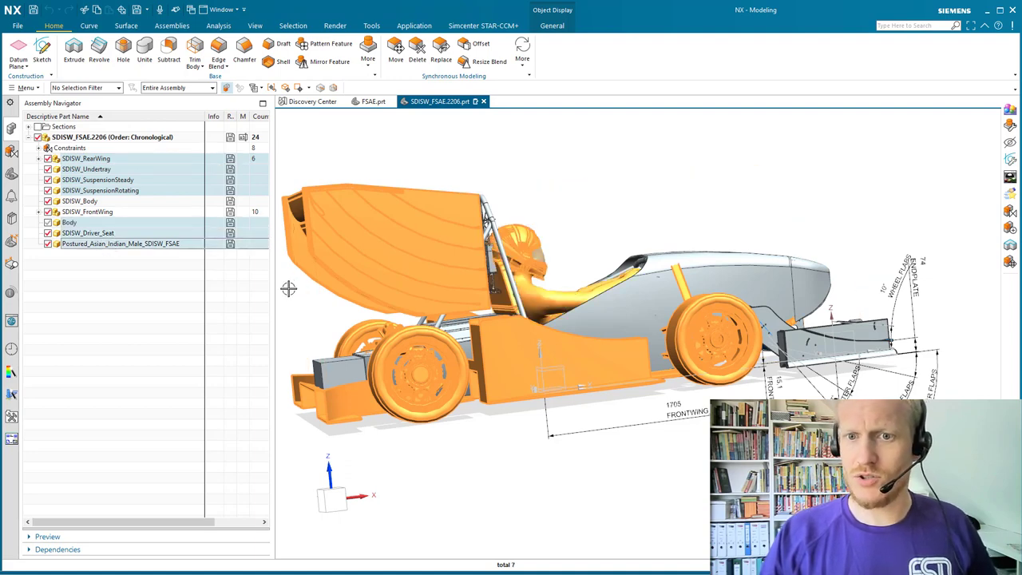
# Switch to the reduced FSAE.prt assembly and inspect its front wing with the dimension annotations.
pyautogui.click(370, 104)
pyautogui.moveTo(591, 287); pyautogui.dragTo(648, 239, button='middle')
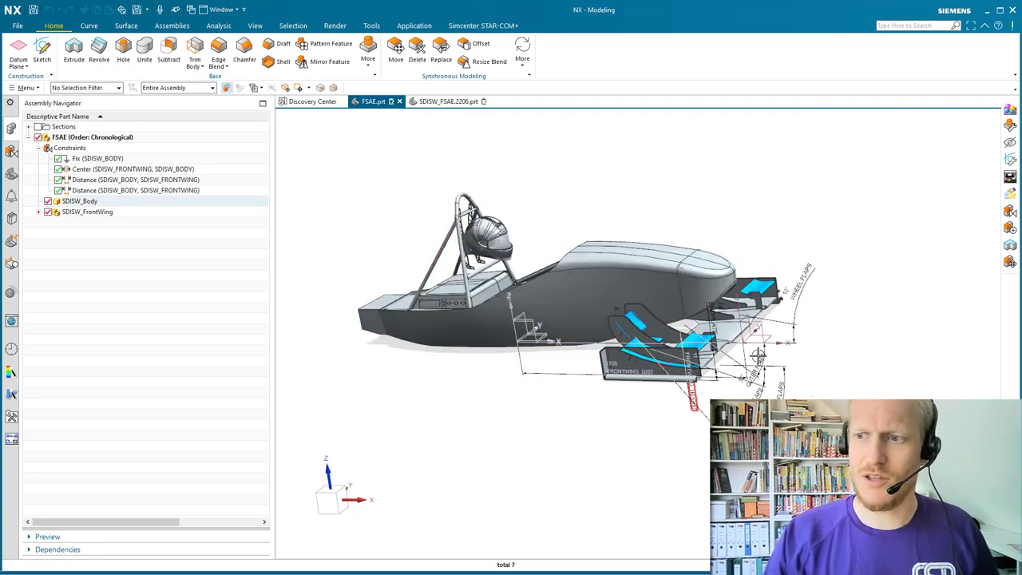
pyautogui.scroll(2, 757, 355)
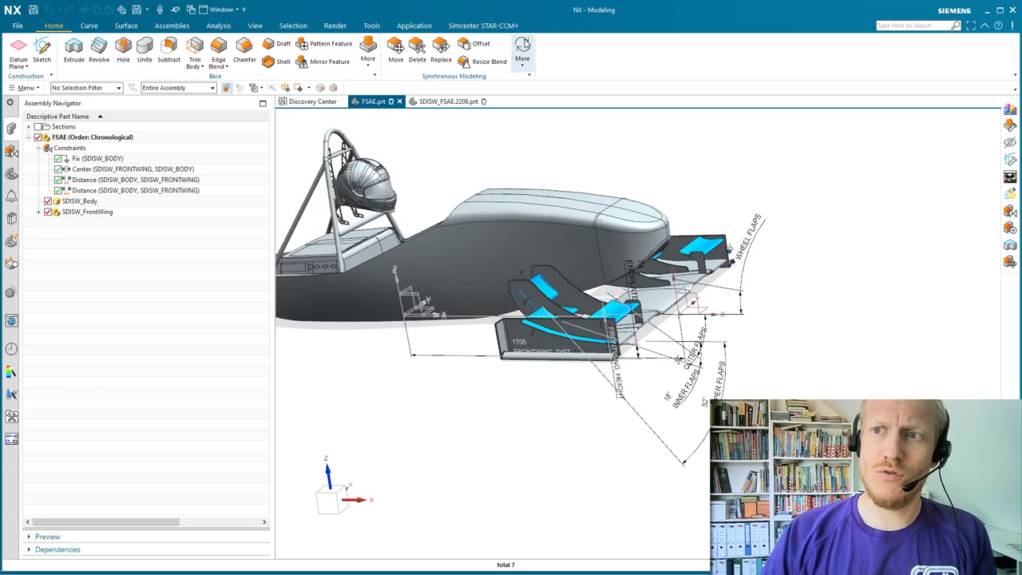
# Review the Simcenter STAR-CCM+ geometry transfer settings and close them without changes.
pyautogui.click(476, 26)
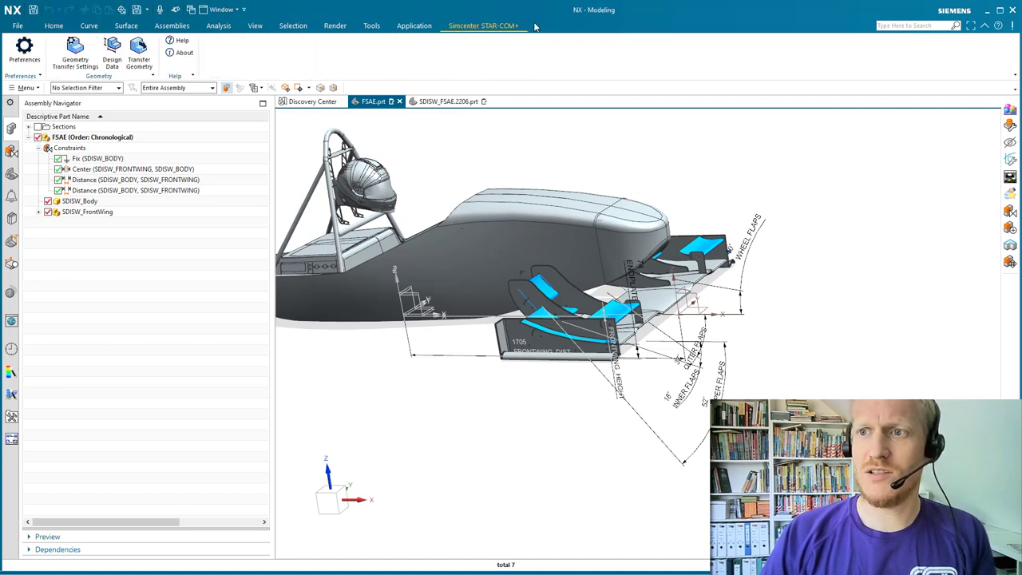
pyautogui.click(74, 57)
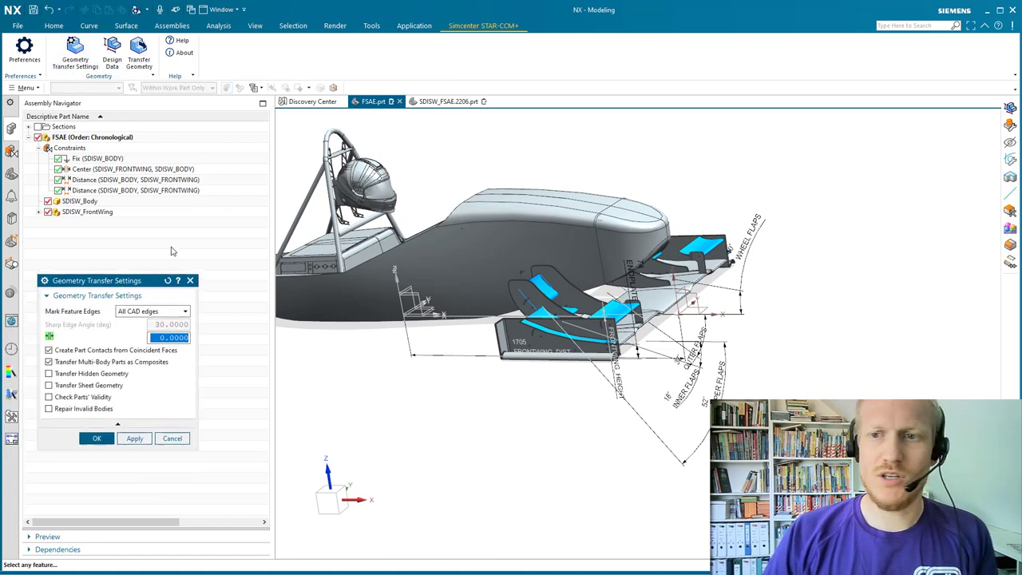
pyautogui.moveTo(121, 284); pyautogui.dragTo(381, 167)
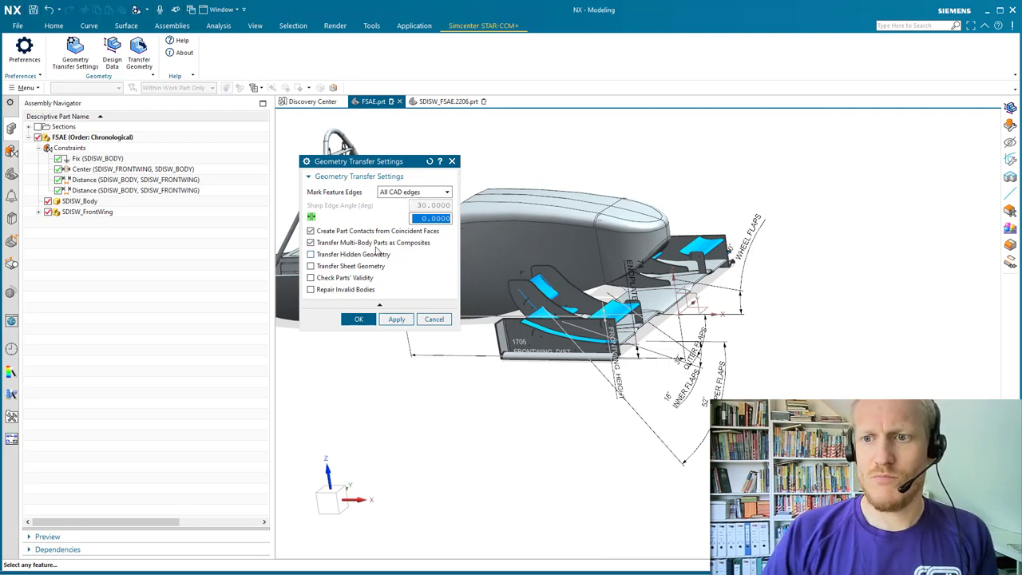
pyautogui.click(435, 320)
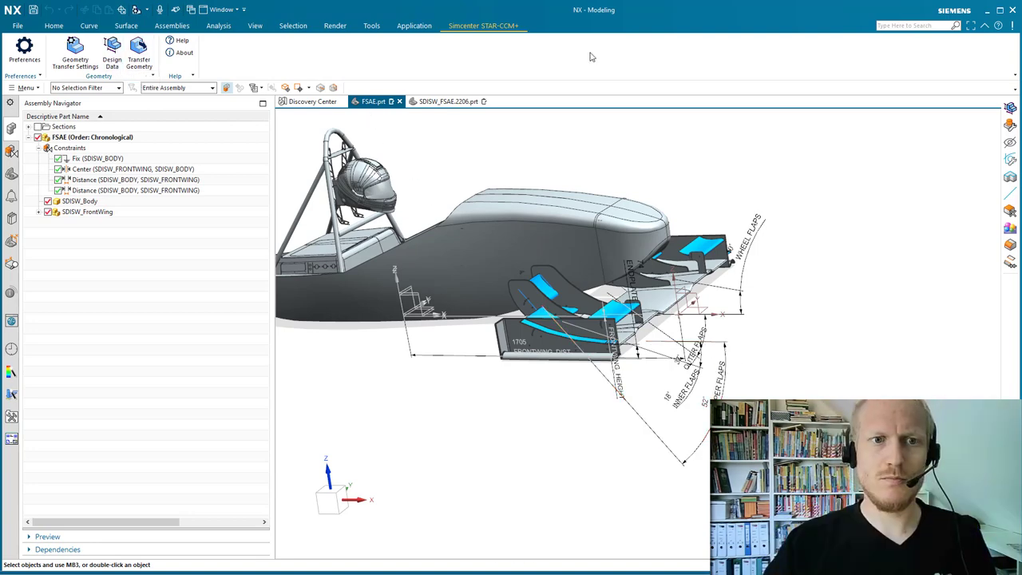
# Examine the full names and values of the FrontWing CAD parameters ticked under FSAE.prt in the Design Data.
pyautogui.click(113, 57)
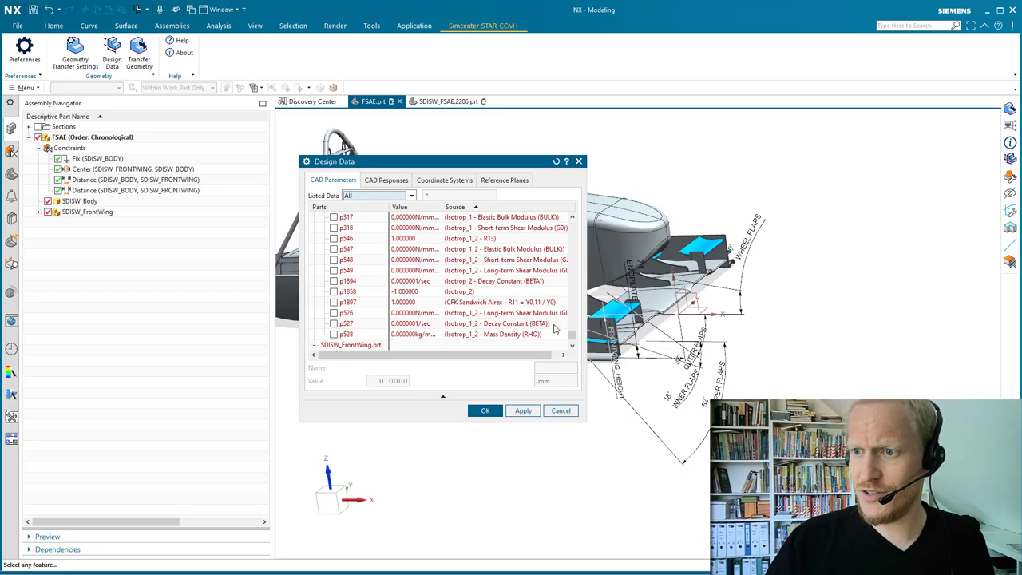
pyautogui.moveTo(572, 336); pyautogui.dragTo(572, 226)
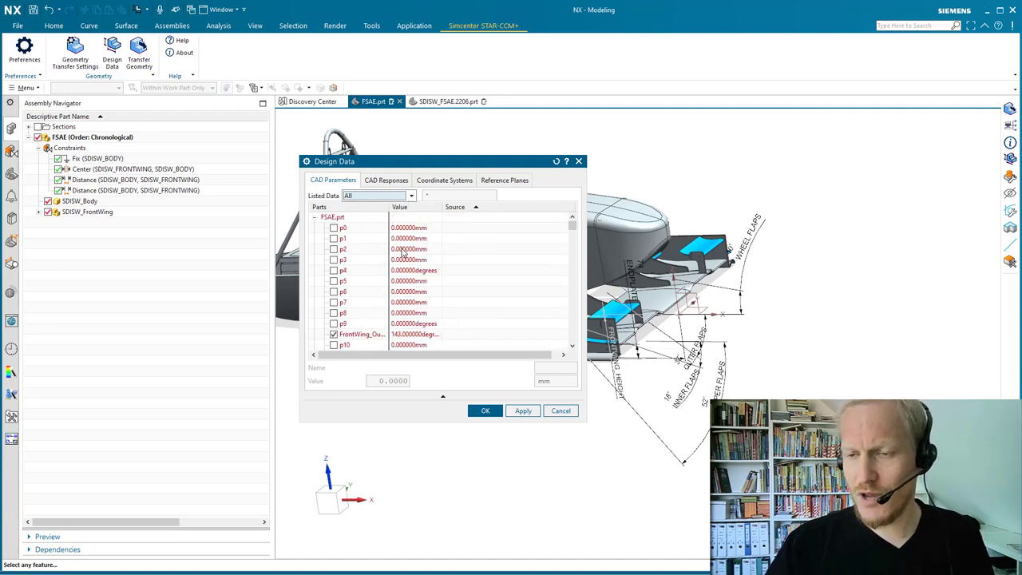
pyautogui.click(573, 349)
pyautogui.click(572, 348)
pyautogui.click(573, 348)
pyautogui.click(572, 348)
pyautogui.click(573, 348)
pyautogui.click(573, 348)
pyautogui.click(573, 349)
pyautogui.click(572, 348)
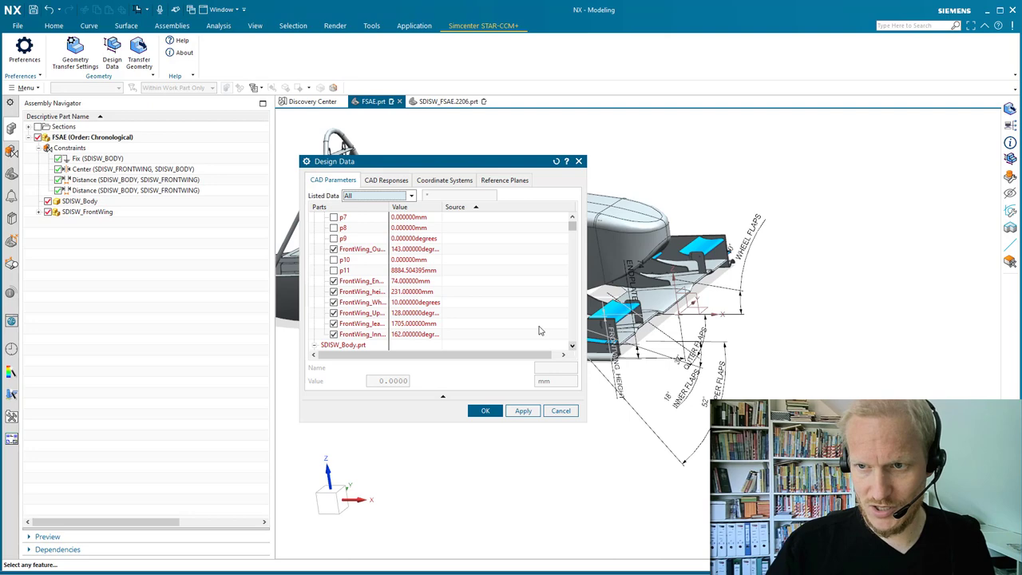
pyautogui.moveTo(389, 209); pyautogui.dragTo(459, 212)
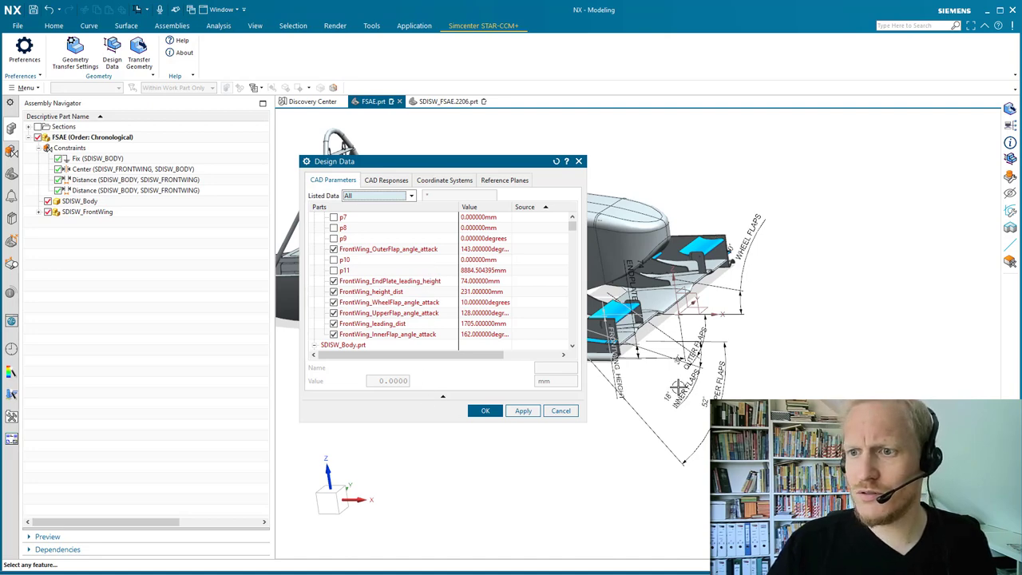
pyautogui.moveTo(461, 166); pyautogui.dragTo(271, 142)
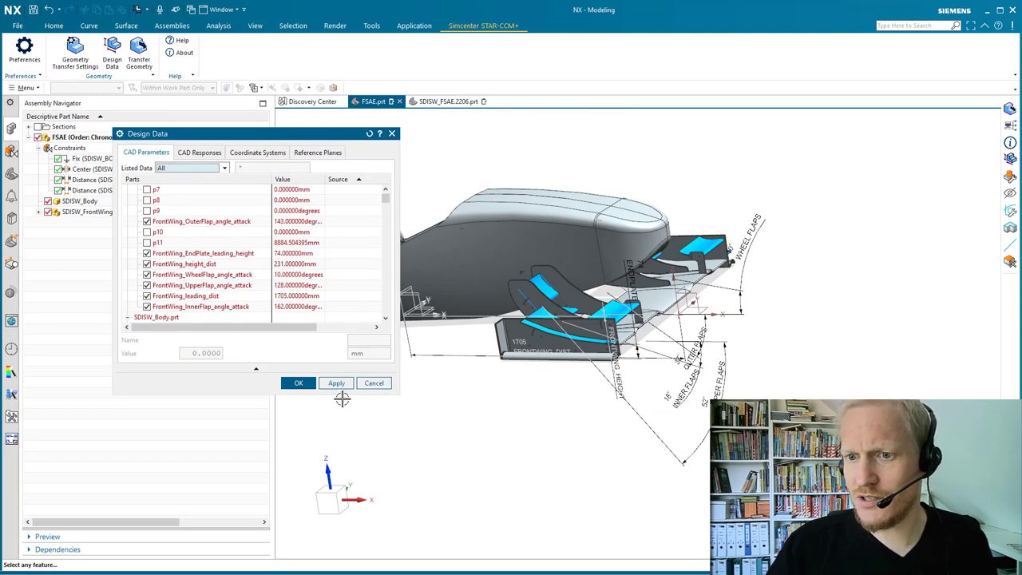
# Accept the Design Data selection and save the FSAE part.
pyautogui.click(298, 383)
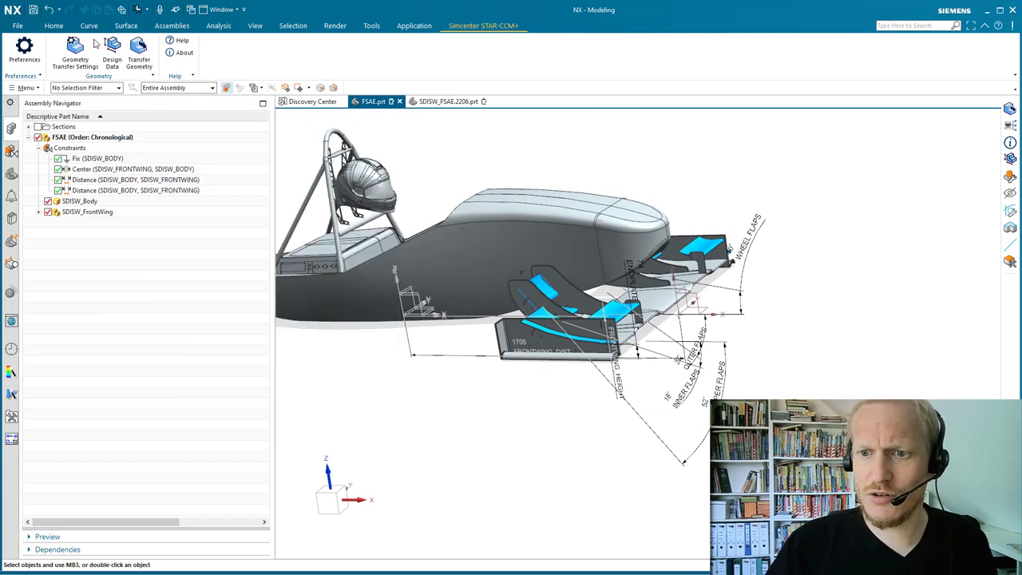
pyautogui.click(34, 10)
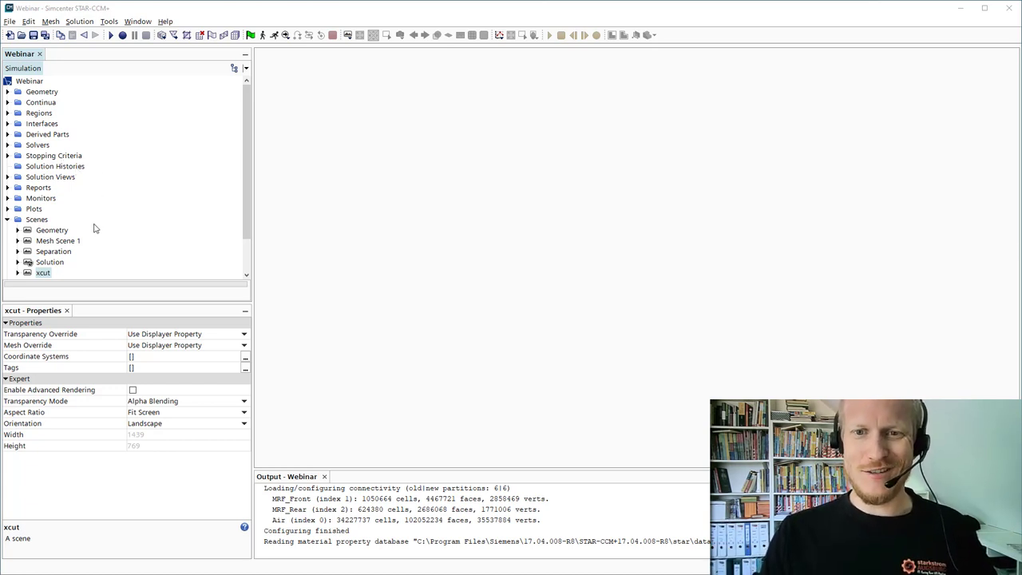
# Switch to Simcenter STAR-CCM+, display the Geometry scene of the Webinar simulation, and save the simulation.
pyautogui.doubleClick(51, 230)
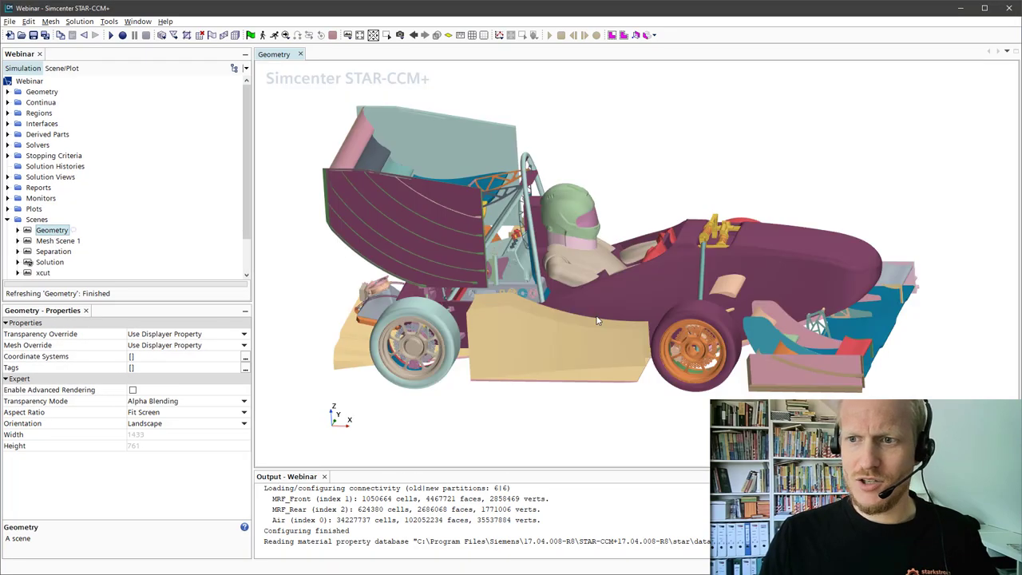
pyautogui.moveTo(654, 317); pyautogui.dragTo(693, 349)
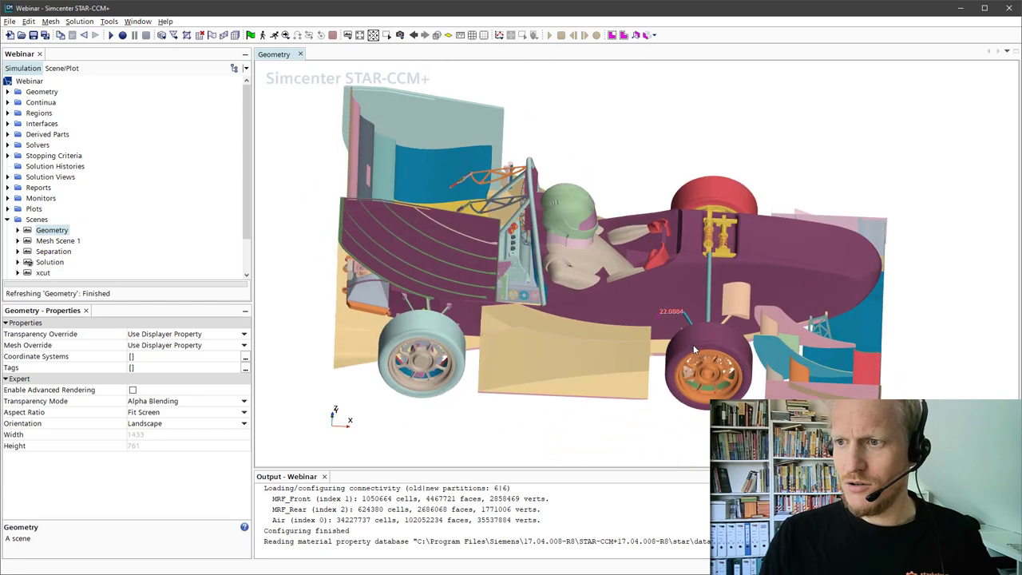
pyautogui.click(34, 36)
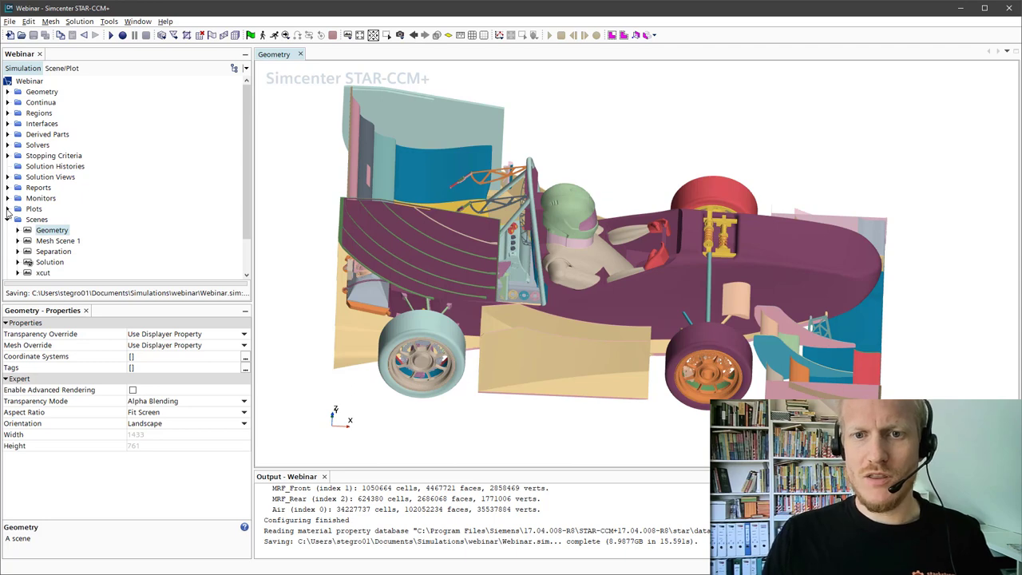
# Expand the simulation's plots, enlarge the simulation tree, and open the Residuals plot.
pyautogui.click(7, 208)
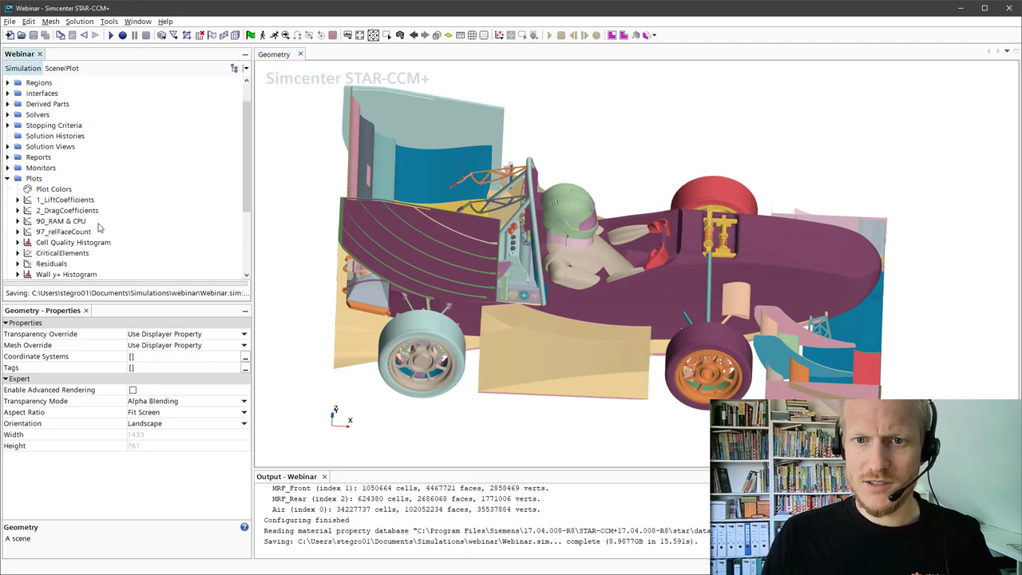
pyautogui.scroll(-1, 99, 229)
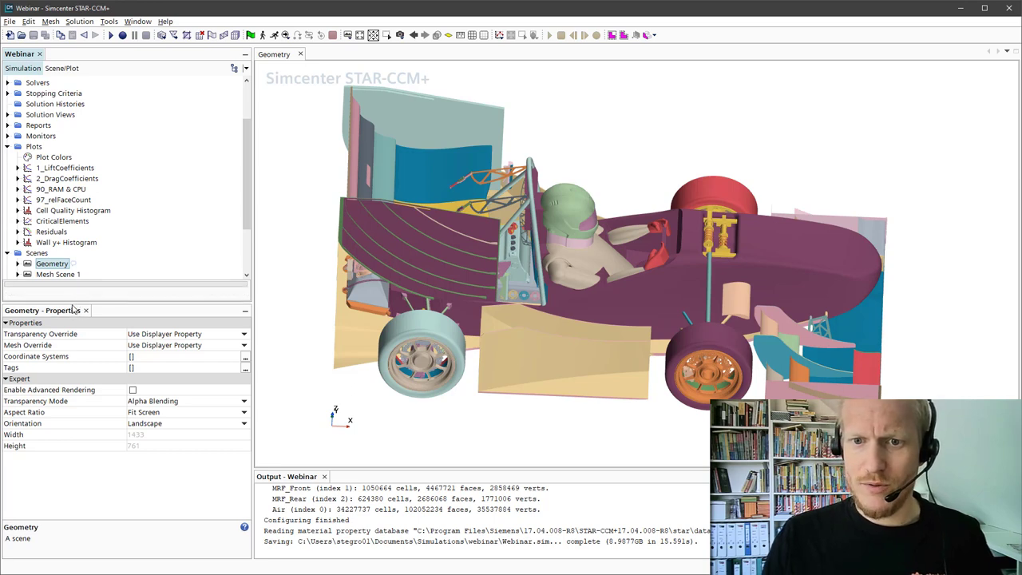
pyautogui.moveTo(69, 299); pyautogui.dragTo(71, 362)
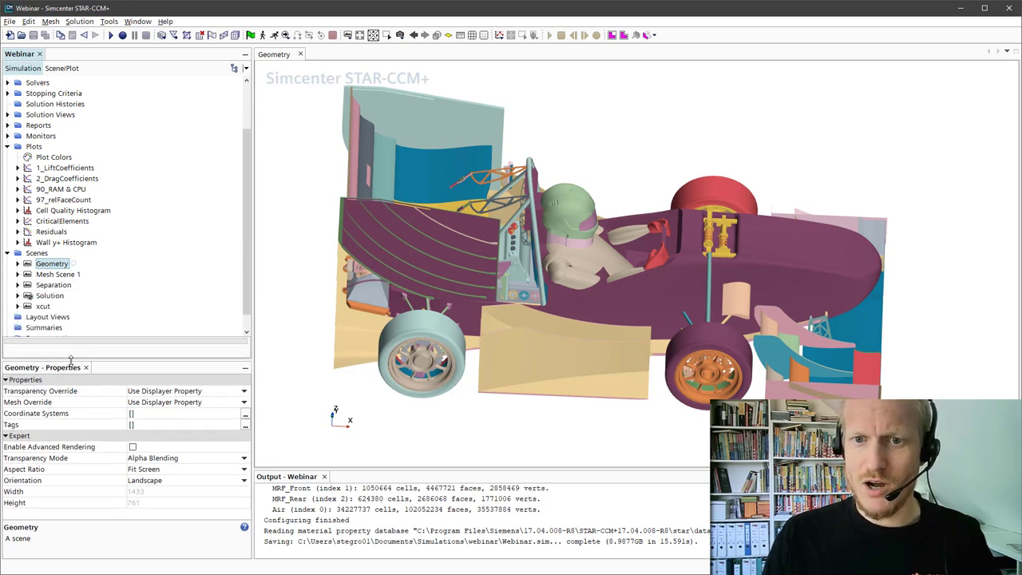
pyautogui.doubleClick(62, 233)
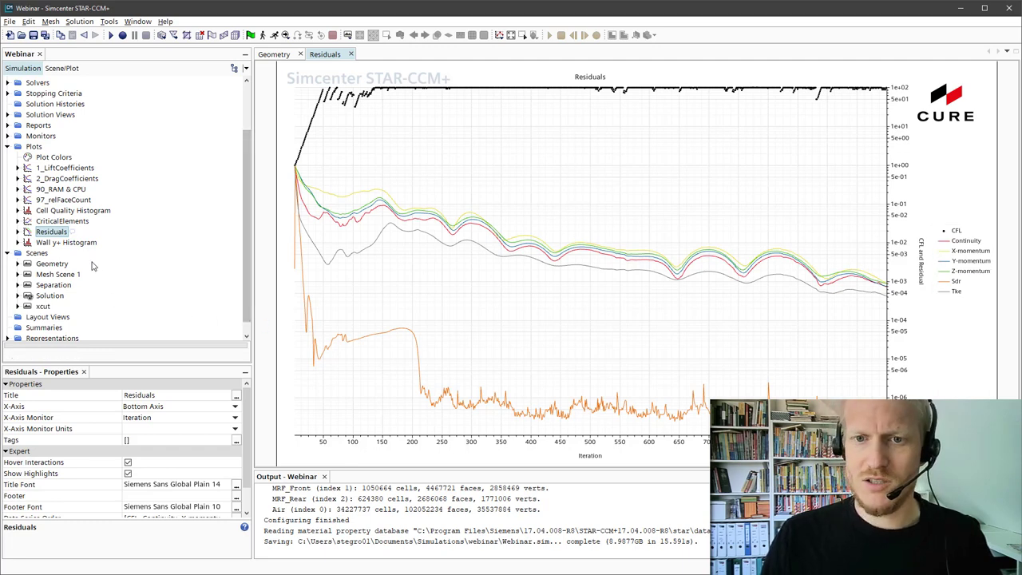
# Open the 1_LiftCoefficients and 2_DragCoefficients plots and compare their curves over the iterations.
pyautogui.doubleClick(72, 170)
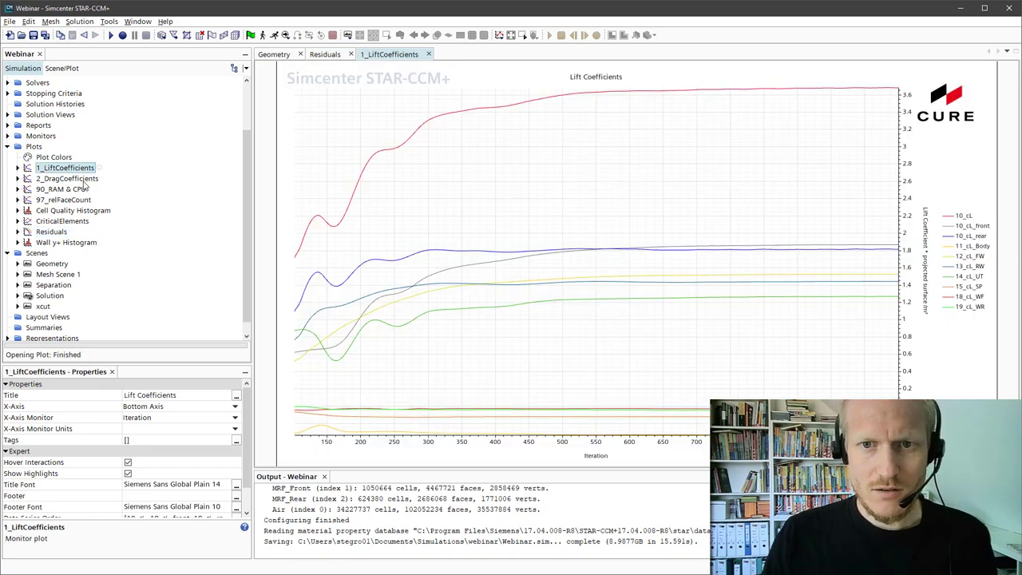
pyautogui.doubleClick(80, 179)
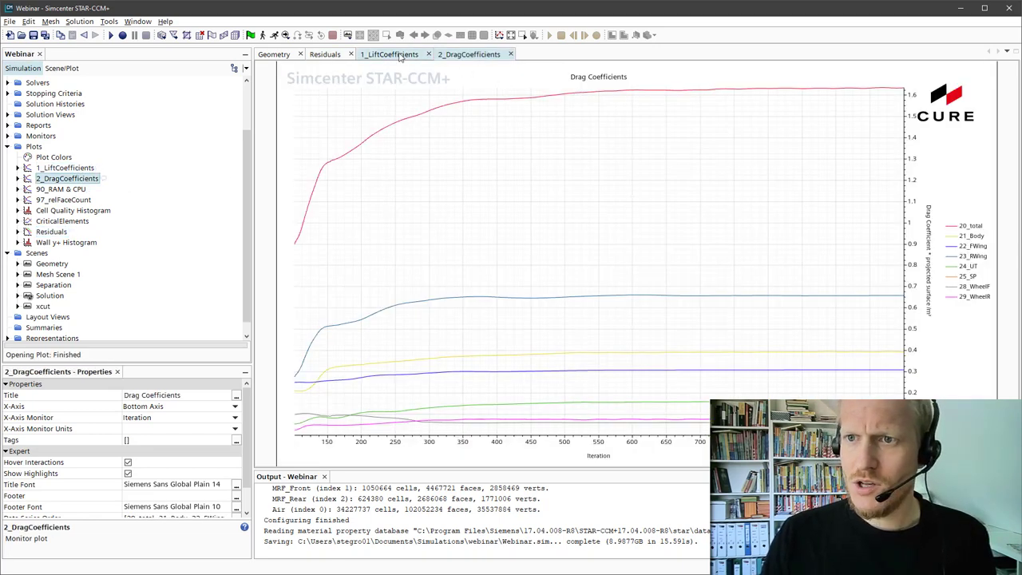
pyautogui.click(397, 54)
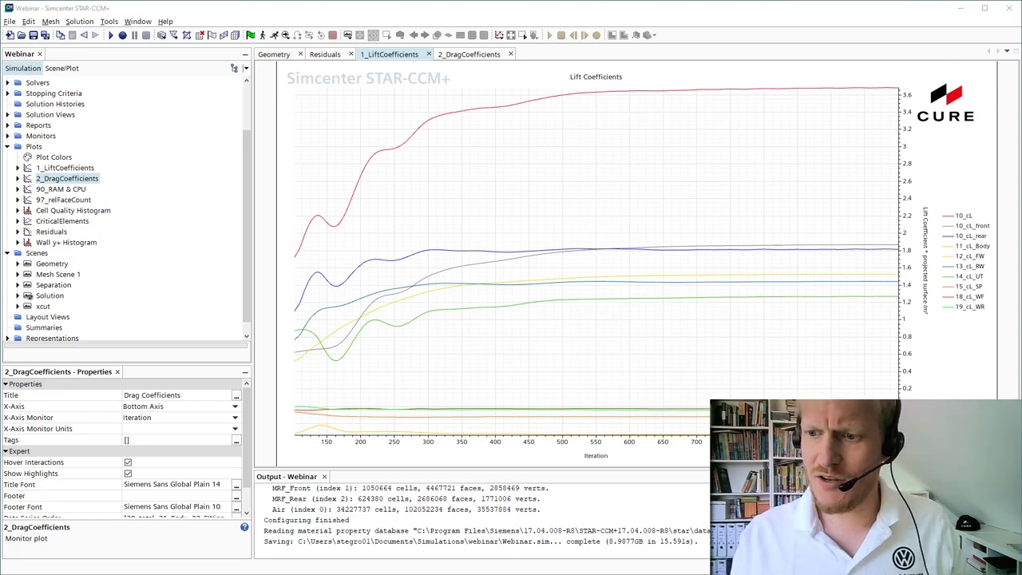
pyautogui.click(461, 56)
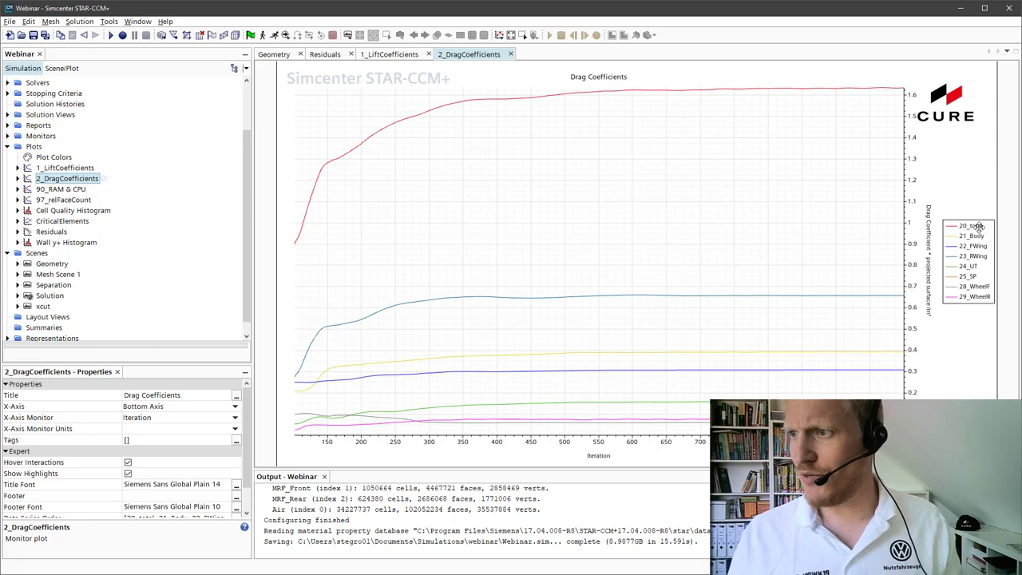
pyautogui.moveTo(901, 92)
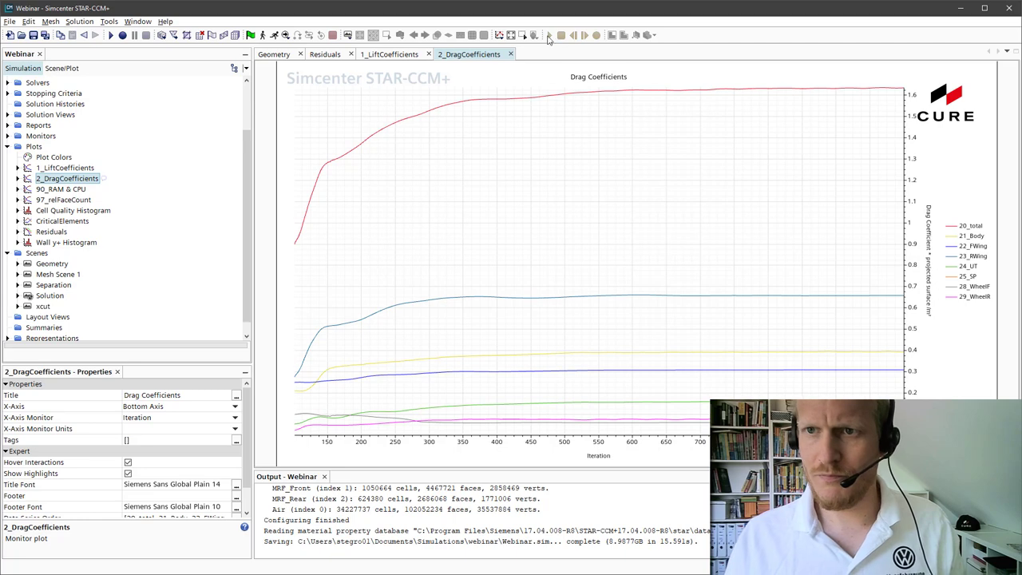
# Open Mesh Scene 1 and inspect the wind tunnel domain's mesh around the car.
pyautogui.doubleClick(64, 275)
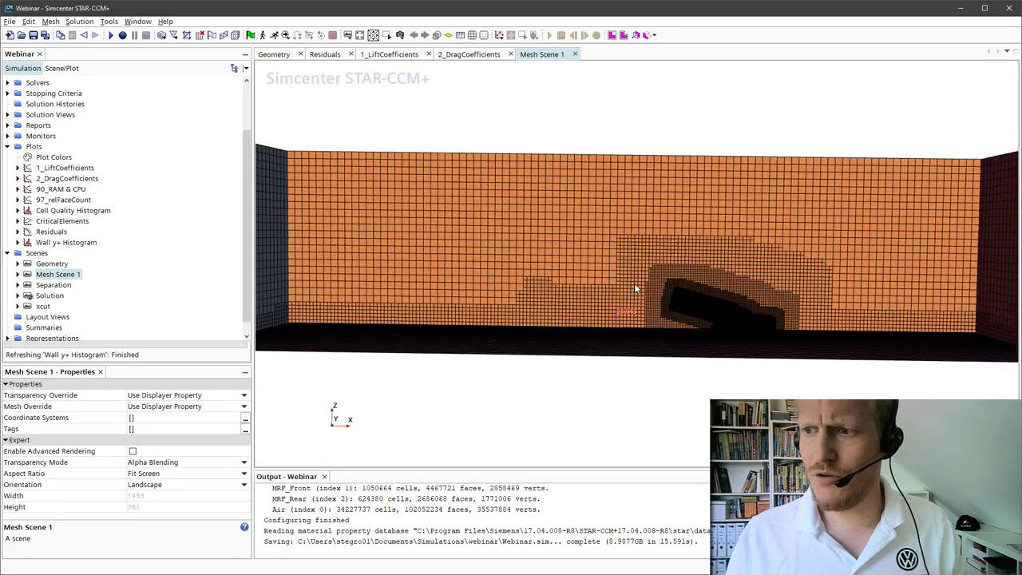
pyautogui.moveTo(634, 283); pyautogui.dragTo(750, 327)
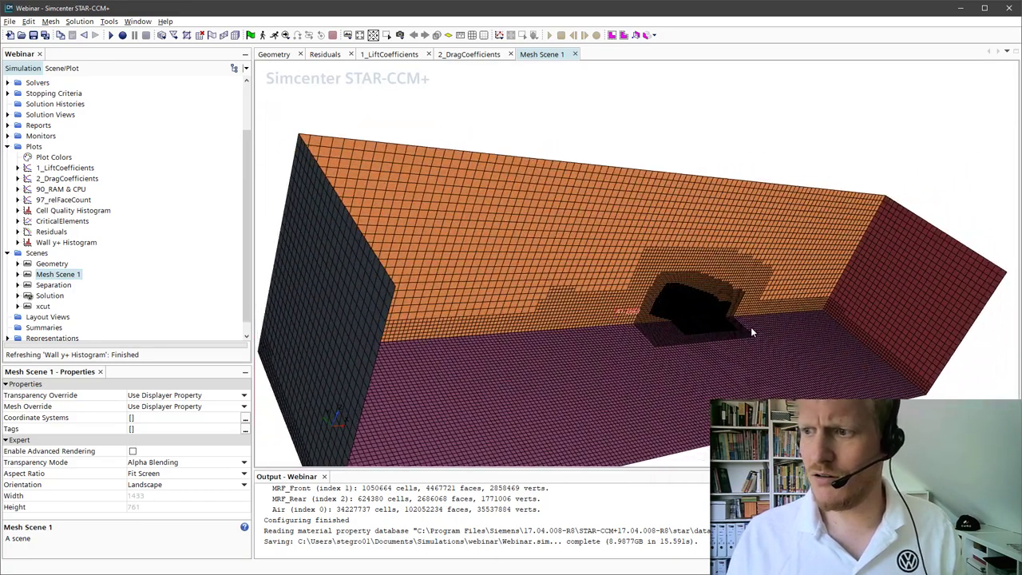
# Examine the mesh refinement zones around the car and the surface mesh on its side panels, bodywork, wheels and front wing.
pyautogui.moveTo(896, 280); pyautogui.dragTo(517, 360)
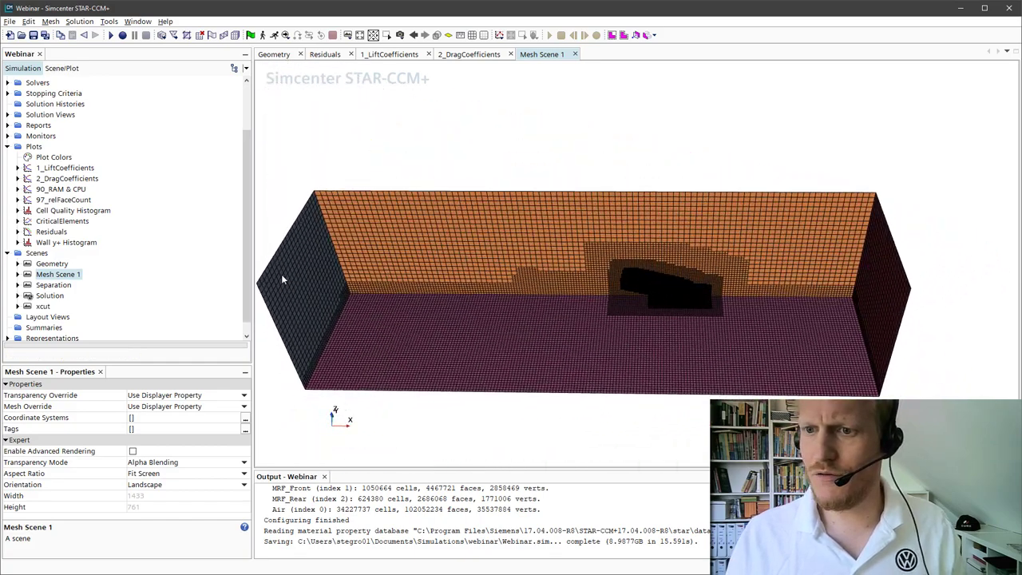
pyautogui.scroll(10, 689, 295)
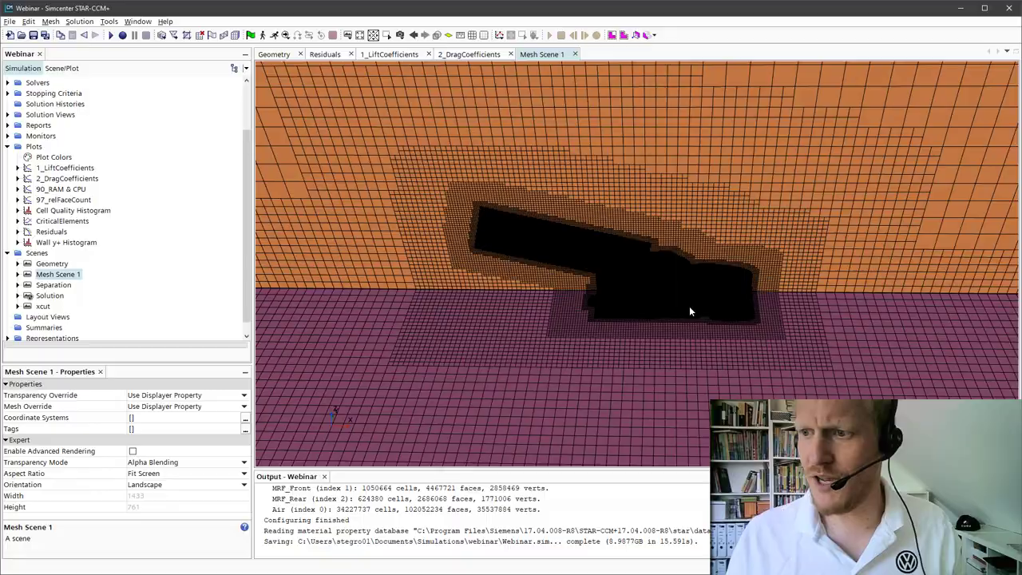
pyautogui.scroll(10, 671, 299)
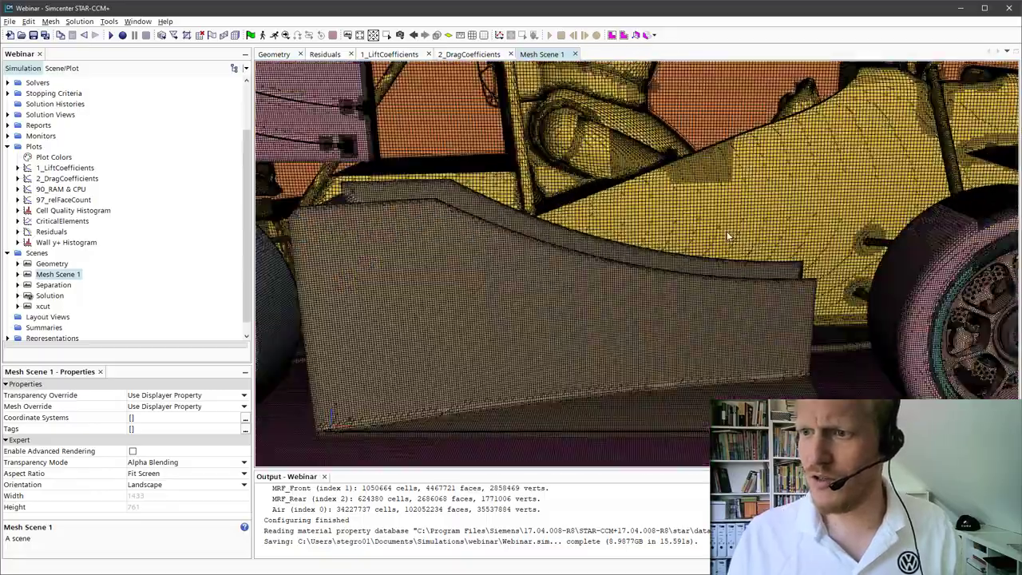
pyautogui.moveTo(728, 236); pyautogui.dragTo(559, 294)
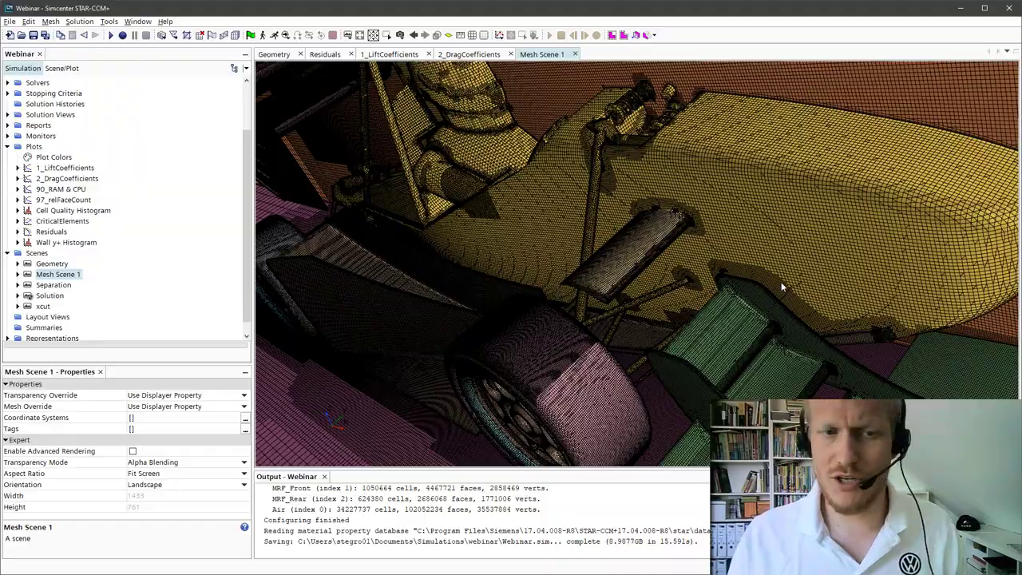
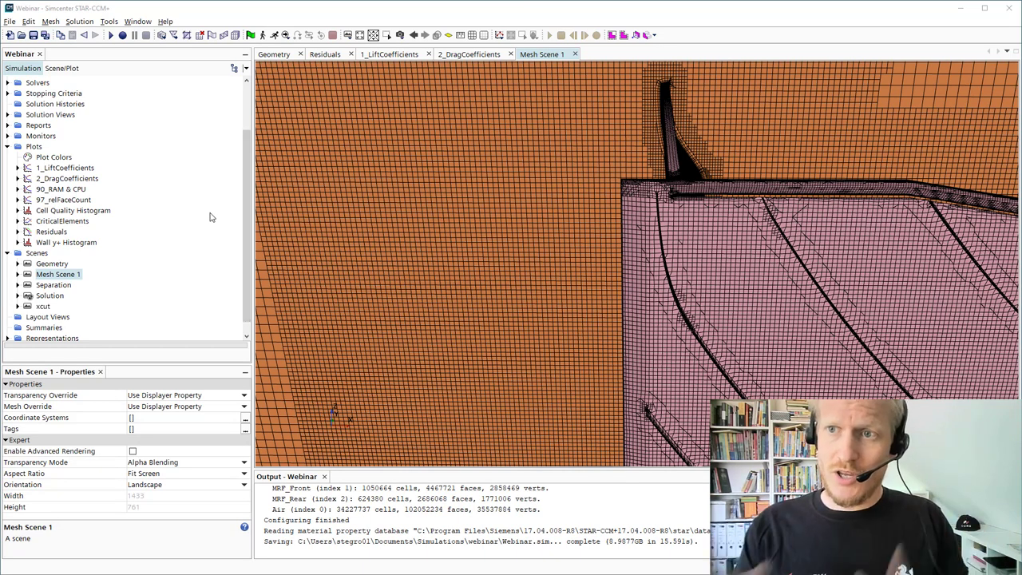
# Show the 1_LiftCoefficients plot again, open the xcut scene and examine the pressure coefficient around the car's cross-section.
pyautogui.click(389, 53)
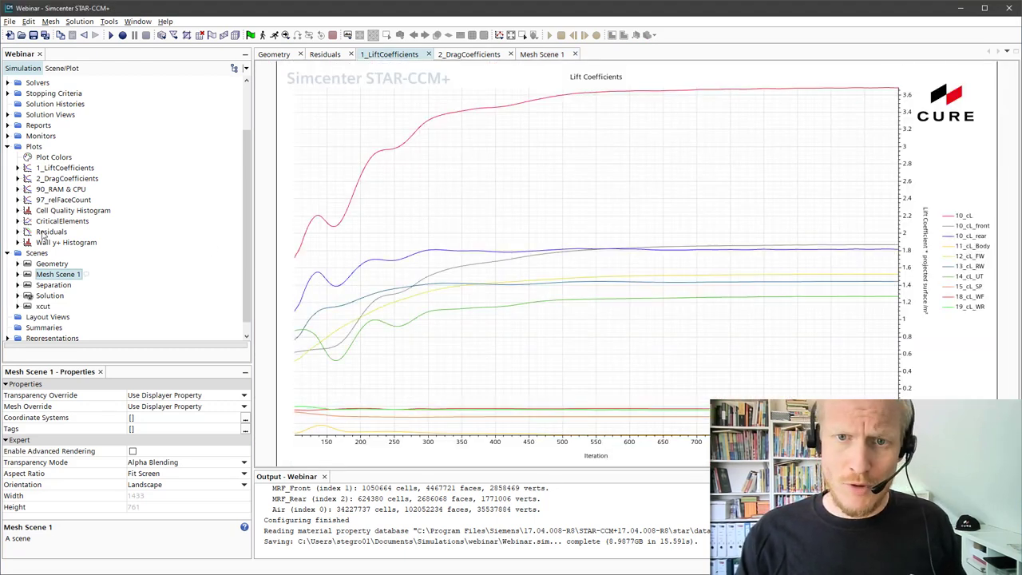
pyautogui.doubleClick(43, 306)
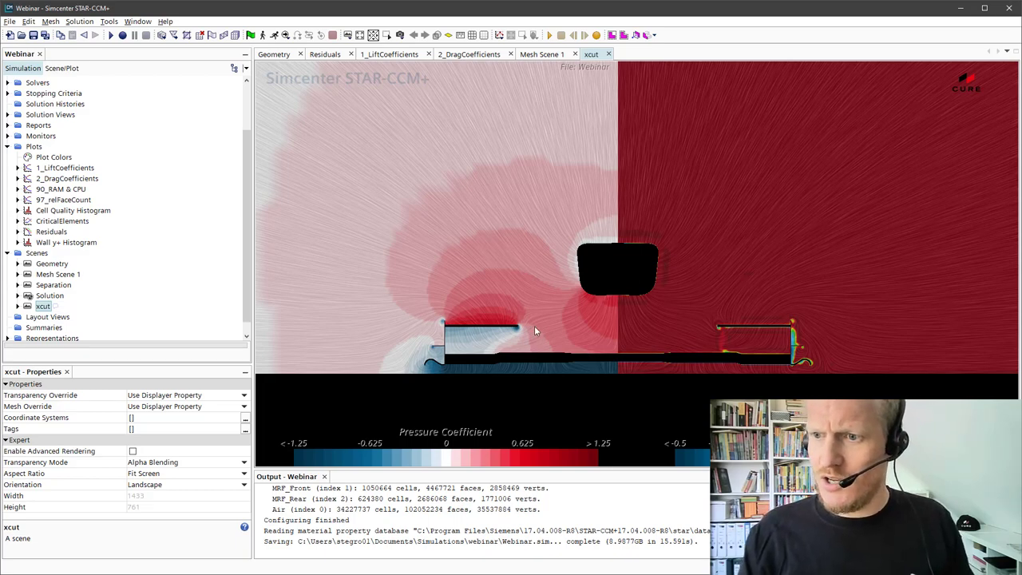
pyautogui.scroll(5, 458, 360)
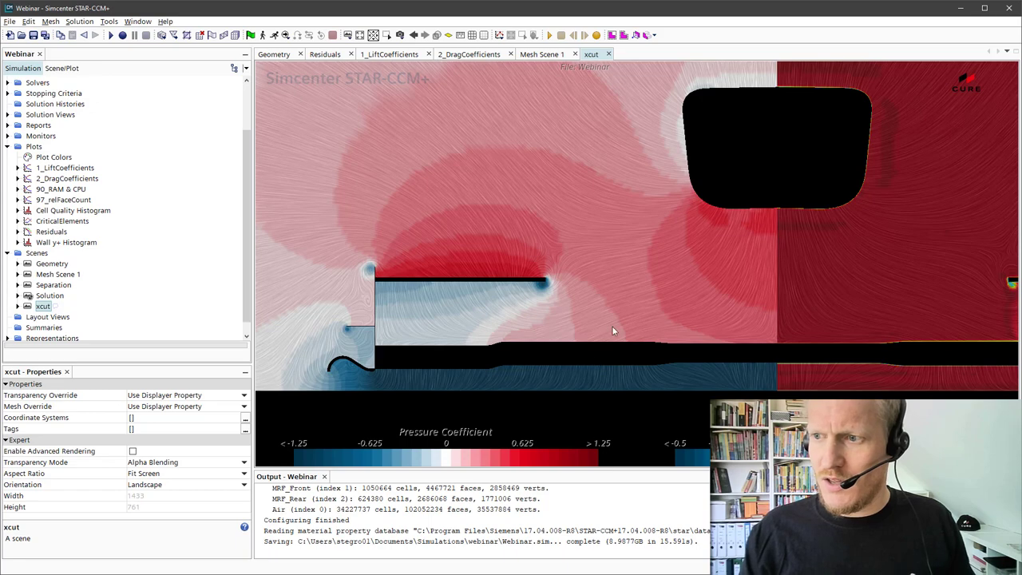
pyautogui.scroll(-5, 770, 317)
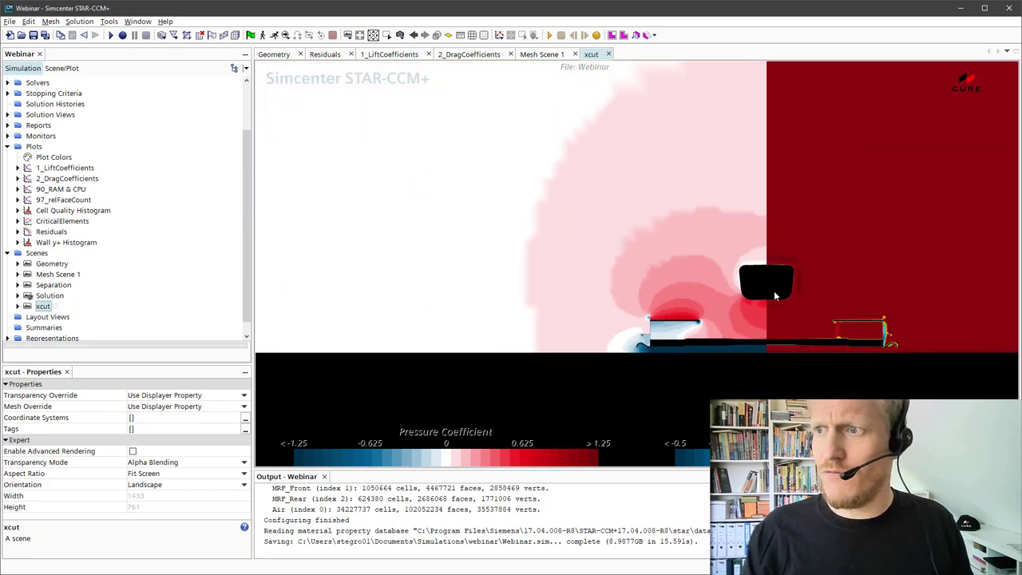
pyautogui.scroll(2, 738, 343)
pyautogui.scroll(-2, 752, 249)
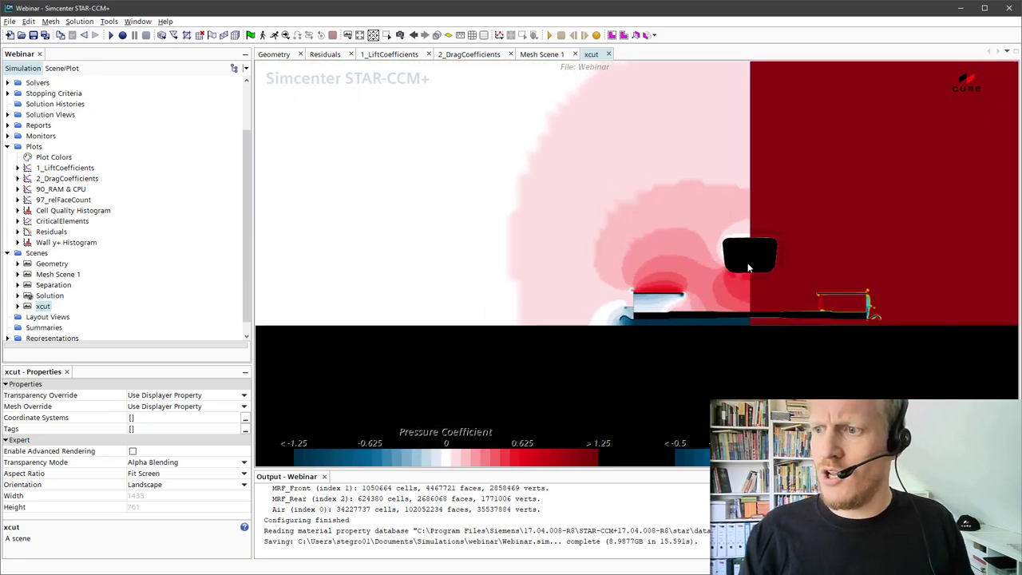
pyautogui.scroll(2, 715, 297)
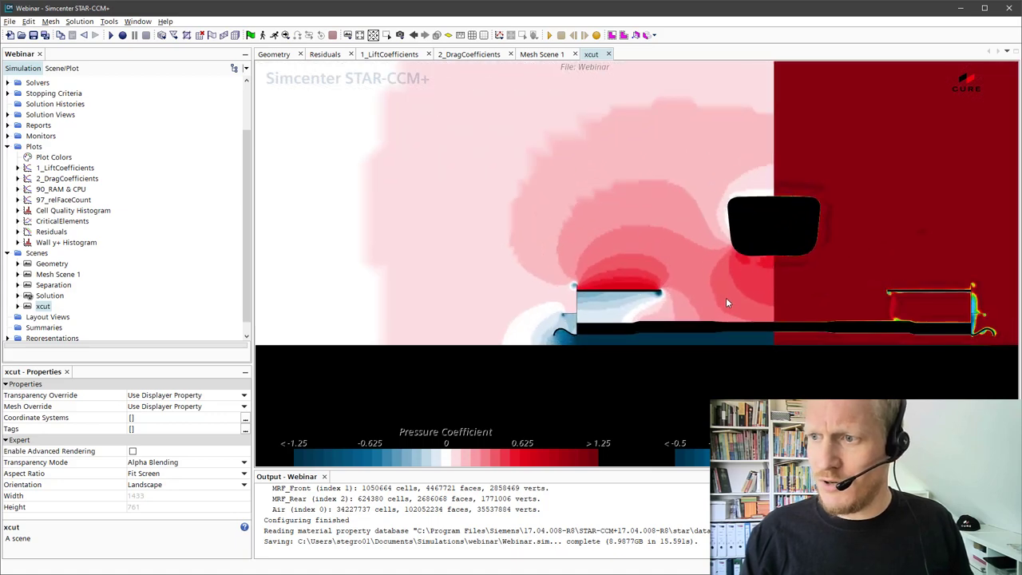
pyautogui.scroll(2, 675, 280)
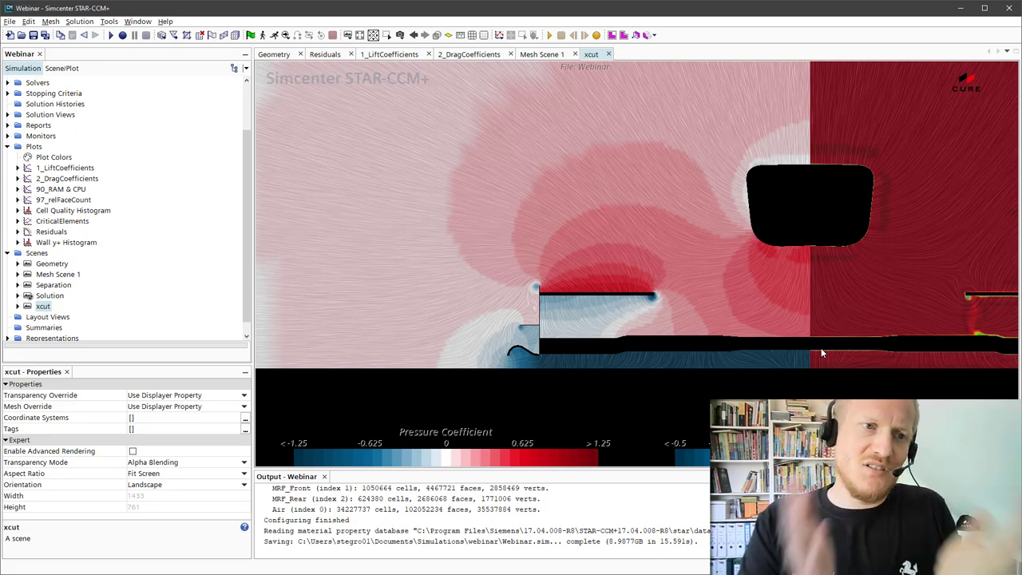
# View the xcut section across the wind tunnel and examine the pressure coefficient around the body, side wing and underfloor.
pyautogui.scroll(5, 773, 307)
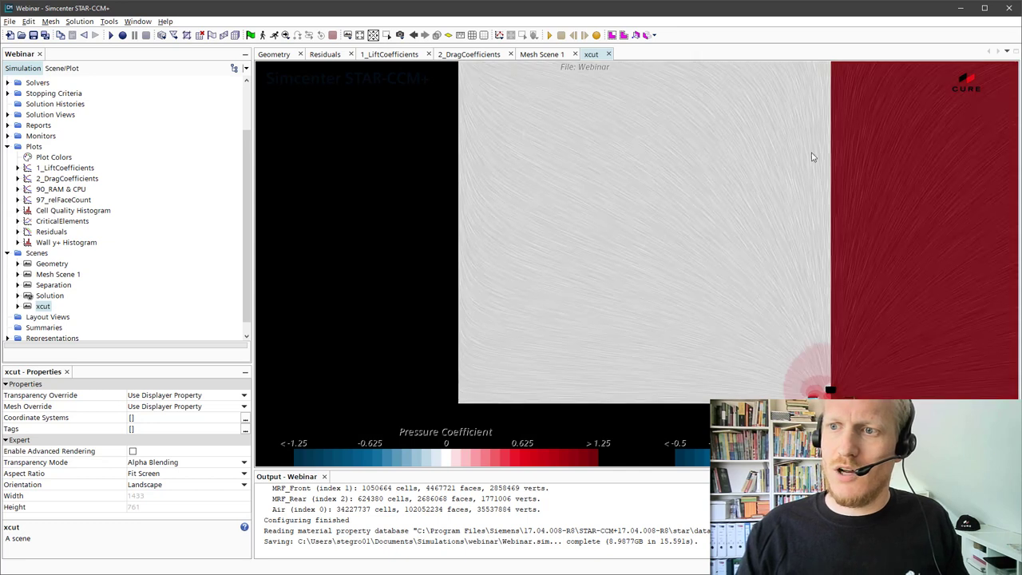
pyautogui.scroll(-5, 606, 177)
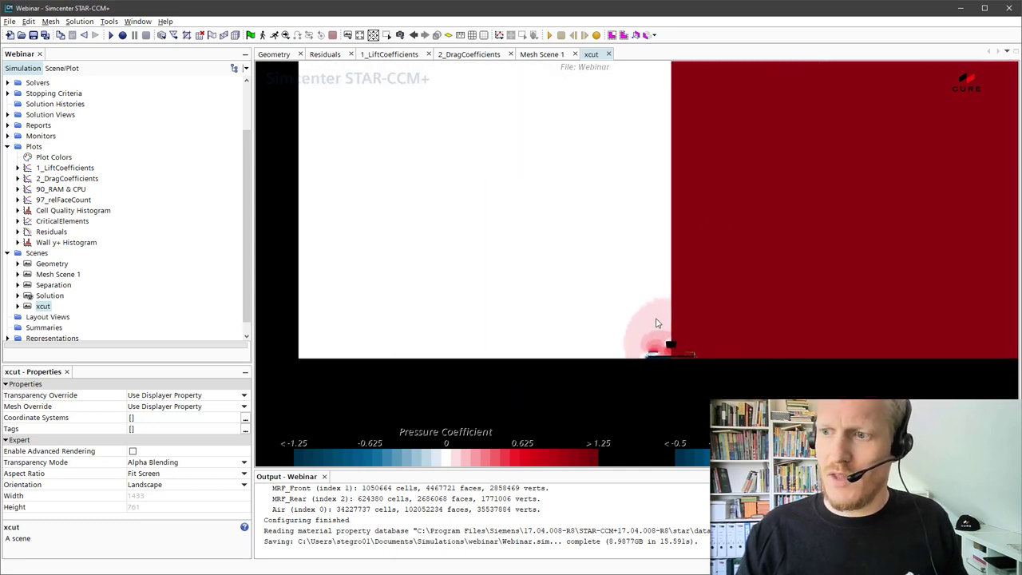
pyautogui.moveTo(693, 382); pyautogui.dragTo(657, 278, button='middle')
pyautogui.scroll(2, 676, 280)
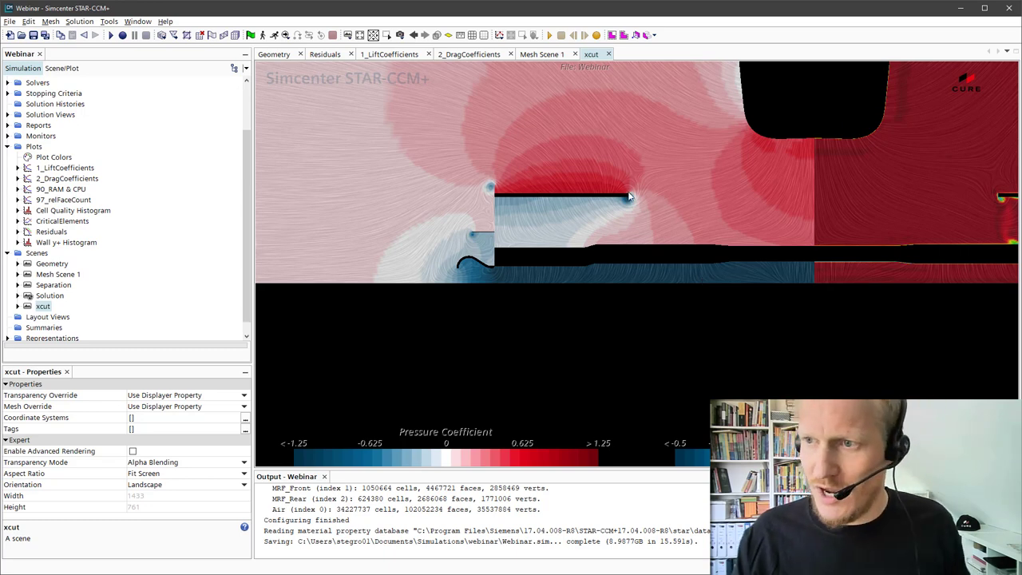
pyautogui.moveTo(691, 193); pyautogui.dragTo(694, 257, button='middle')
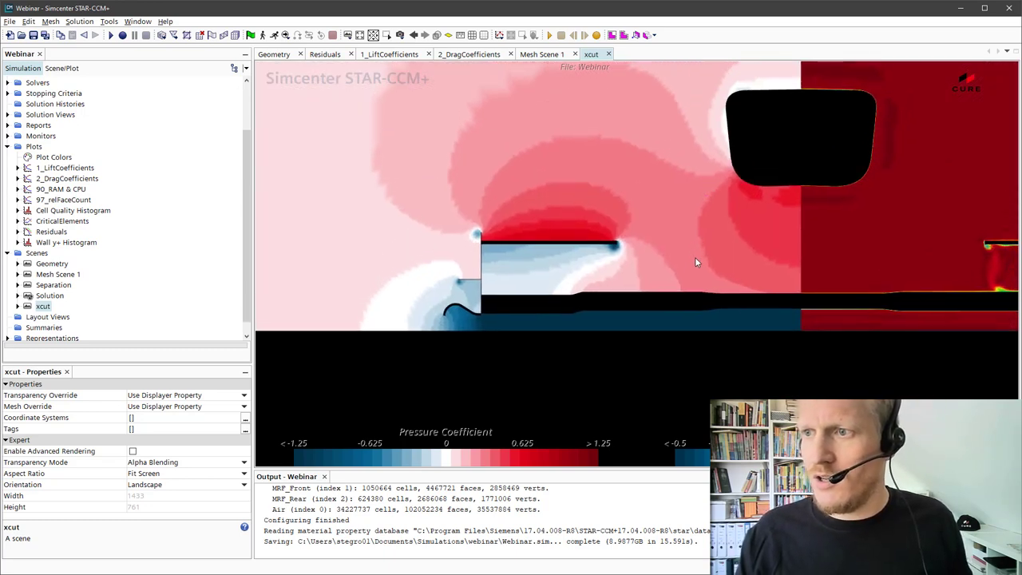
pyautogui.scroll(-1, 695, 257)
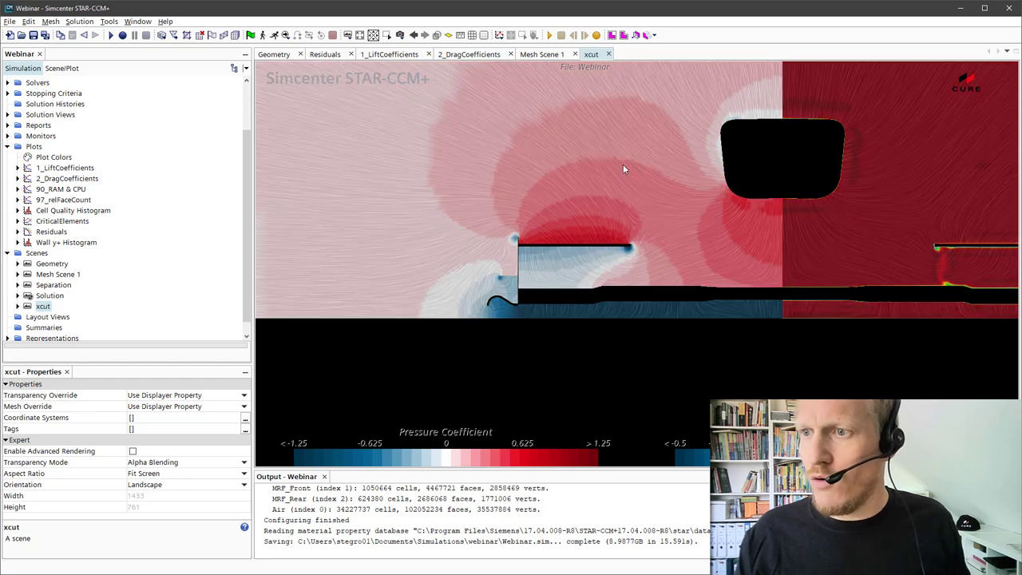
pyautogui.moveTo(623, 163); pyautogui.dragTo(597, 226, button='middle')
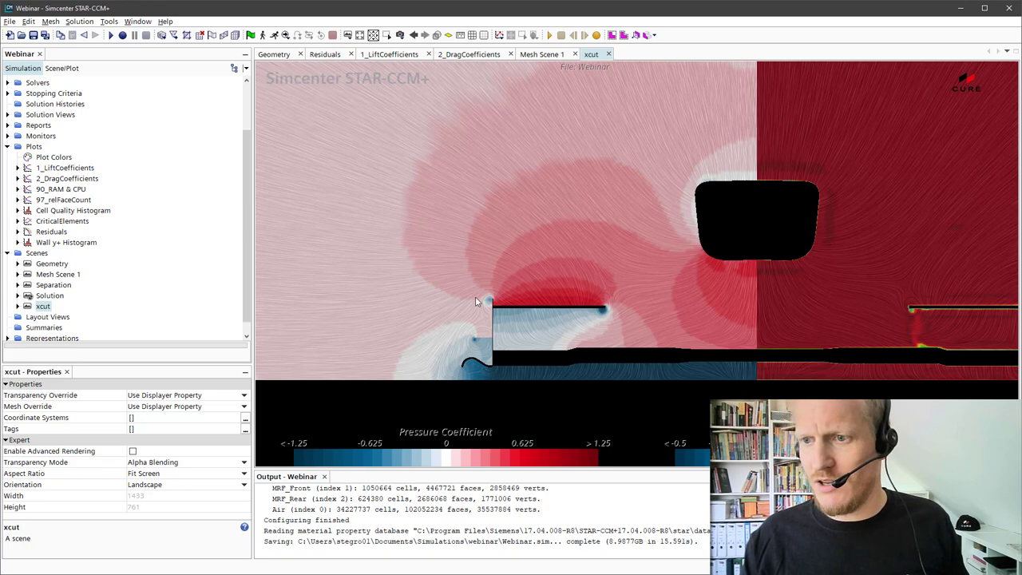
pyautogui.moveTo(679, 349); pyautogui.dragTo(533, 308, button='middle')
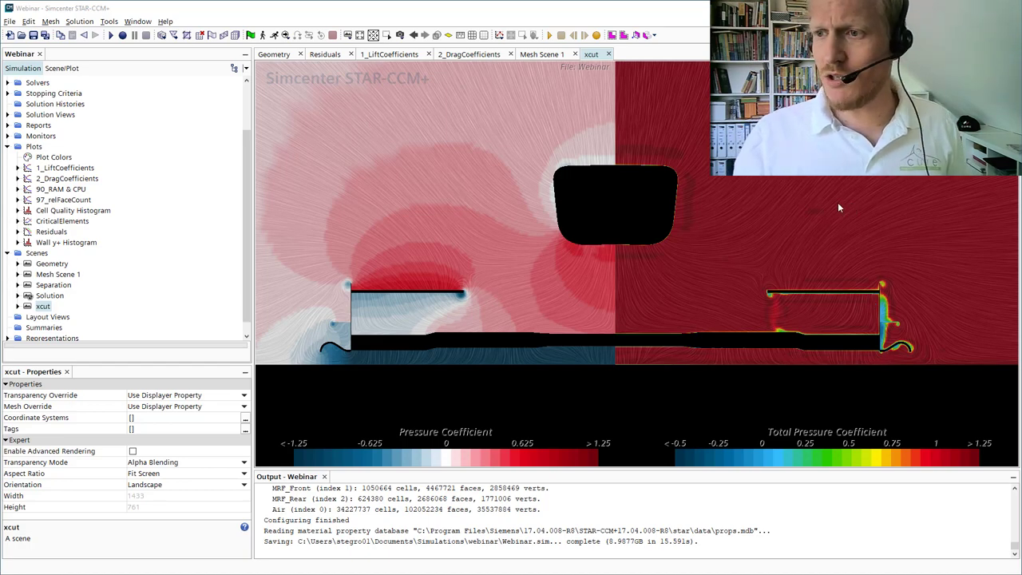
# Examine the total pressure coefficient around the vertical side plate and curved floor edge, and across the wider flow domain.
pyautogui.scroll(5, 838, 208)
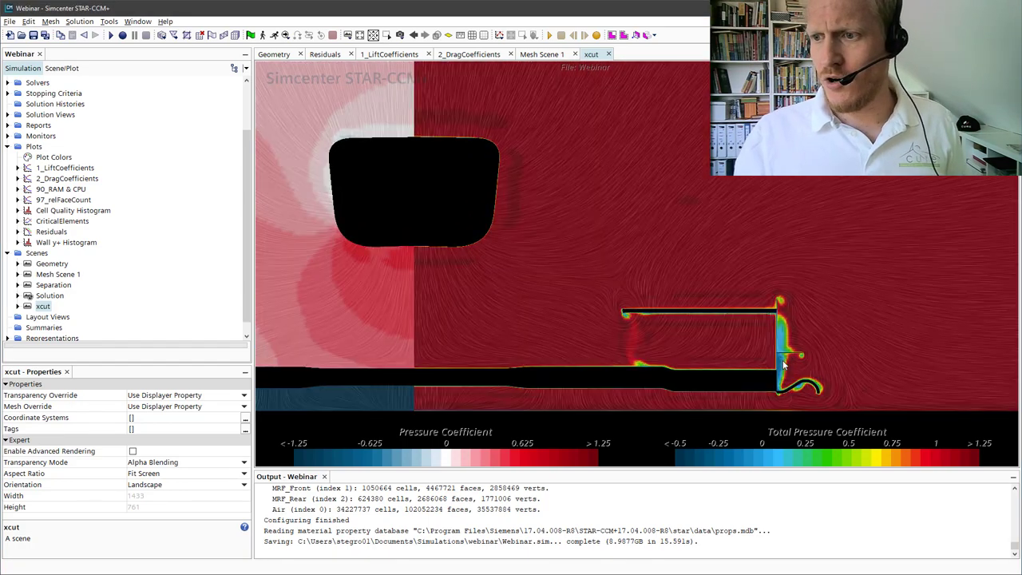
pyautogui.scroll(5, 784, 363)
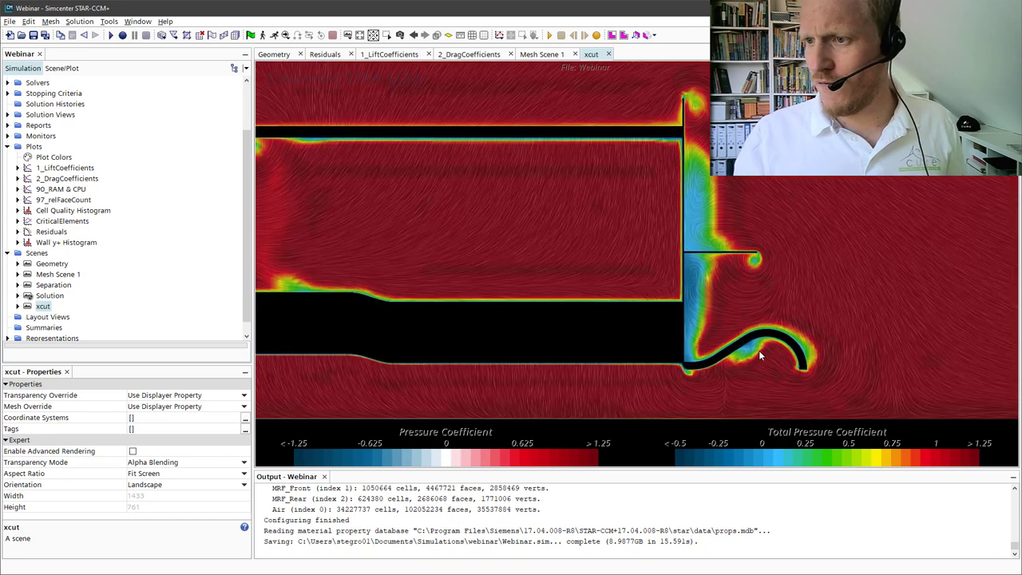
pyautogui.scroll(-2, 758, 355)
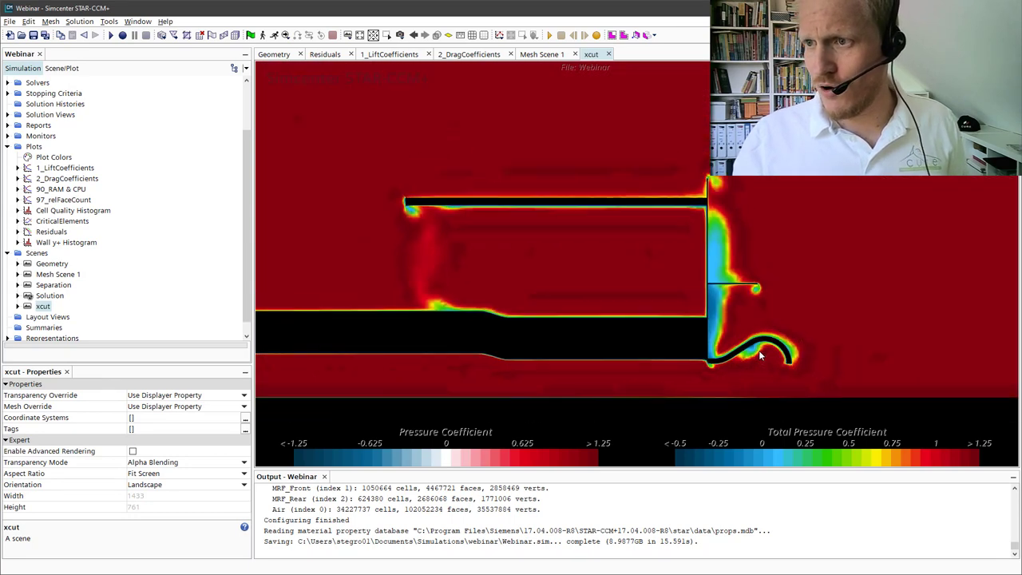
pyautogui.scroll(-2, 758, 355)
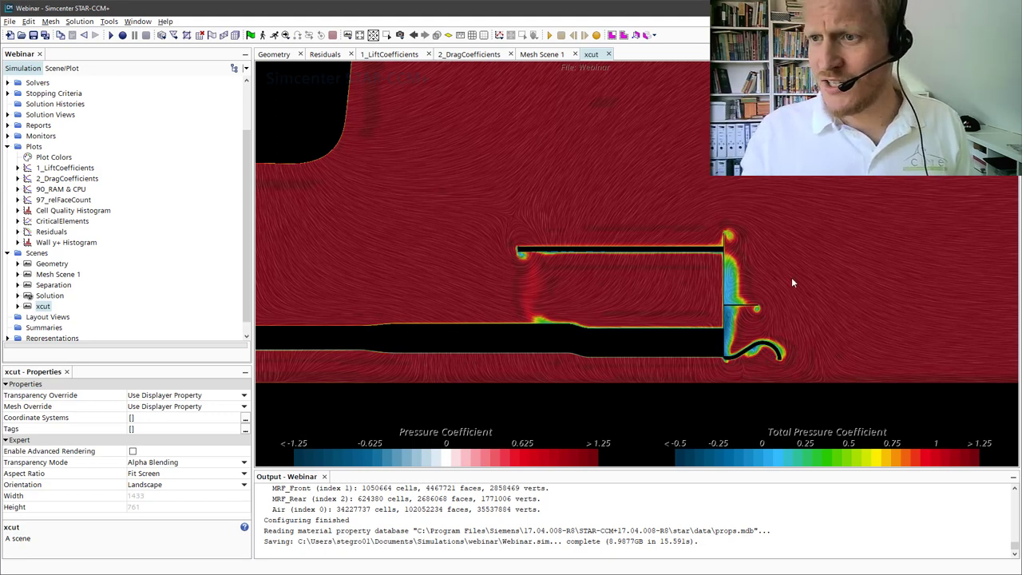
pyautogui.scroll(-5, 814, 252)
pyautogui.scroll(-5, 634, 300)
pyautogui.scroll(-5, 661, 286)
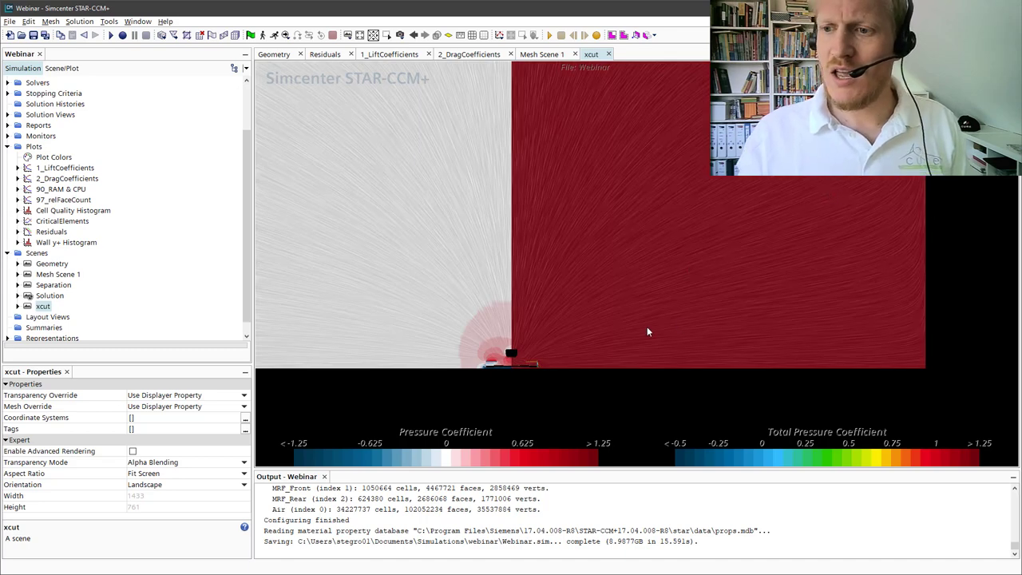
# Examine the total pressure losses at the side wing's inner tip, the floor beneath it and the outer floor edge.
pyautogui.scroll(5, 552, 355)
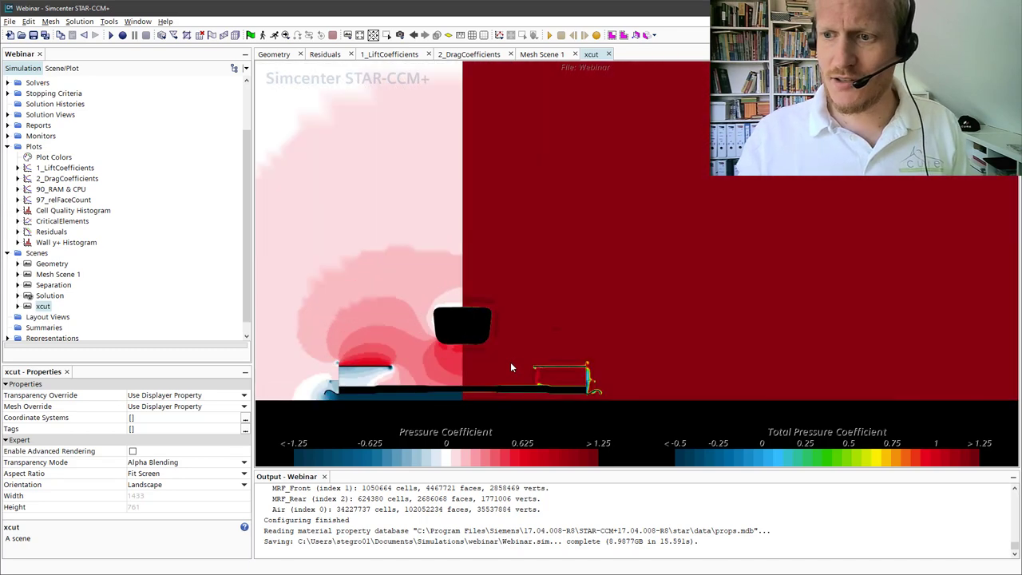
pyautogui.scroll(2, 510, 362)
pyautogui.moveTo(510, 362); pyautogui.dragTo(477, 193, button='middle')
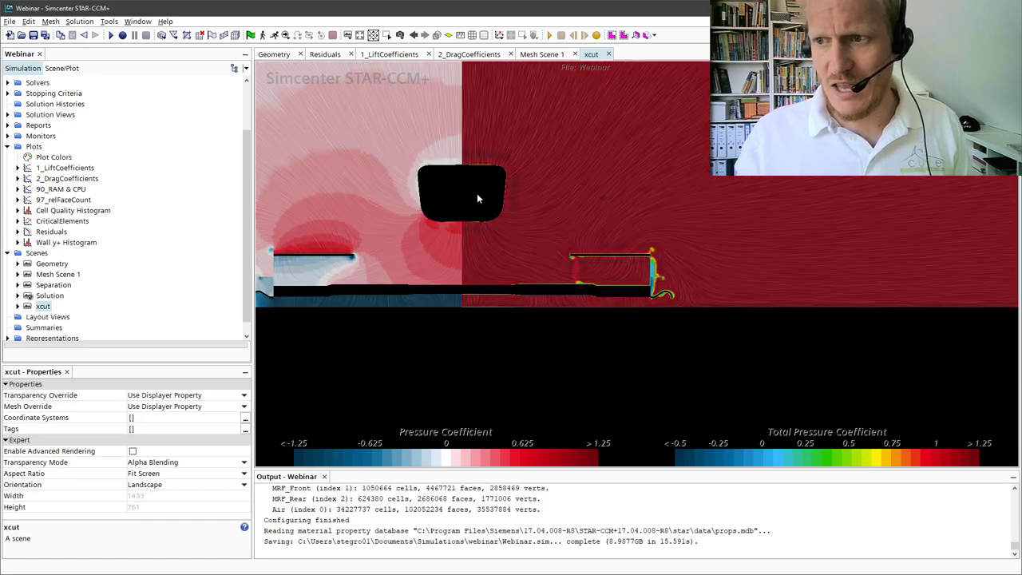
pyautogui.scroll(1, 479, 183)
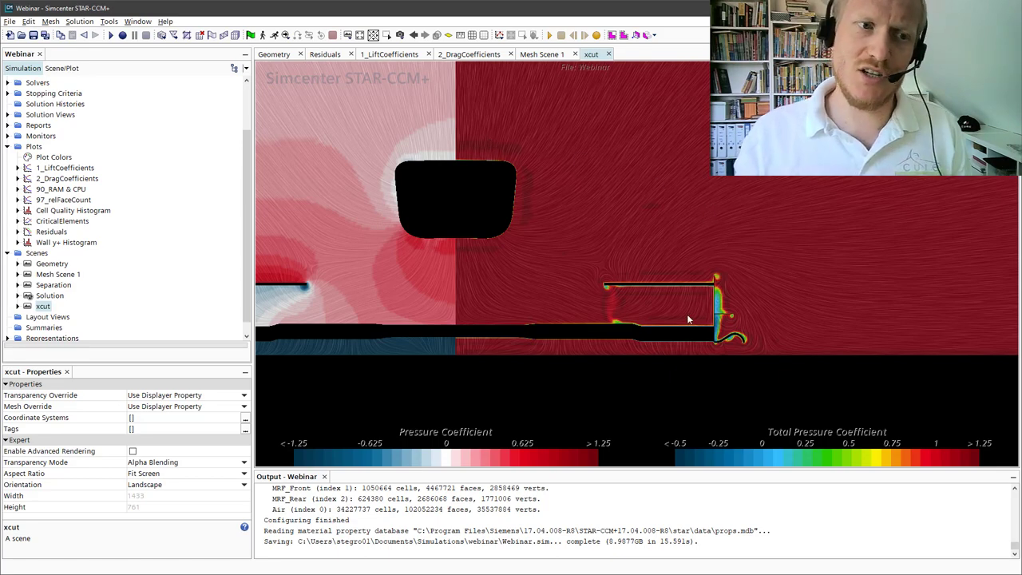
pyautogui.scroll(4, 687, 314)
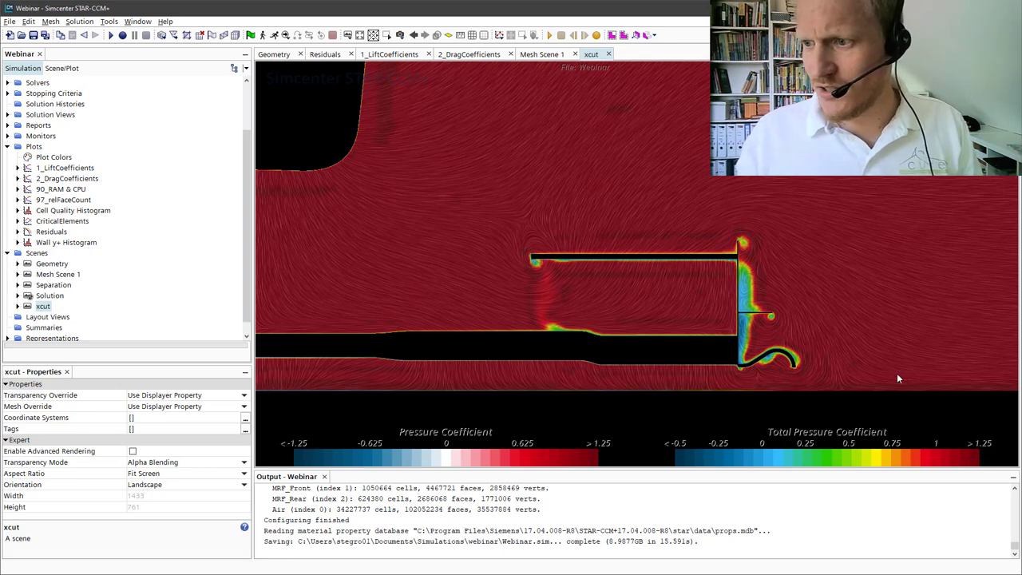
pyautogui.scroll(3, 758, 322)
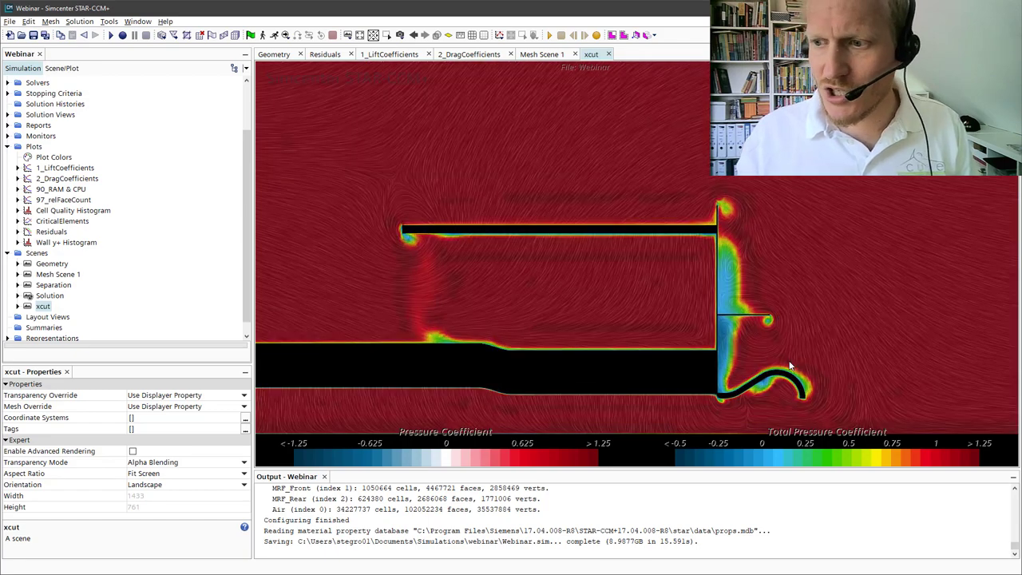
pyautogui.scroll(5, 547, 410)
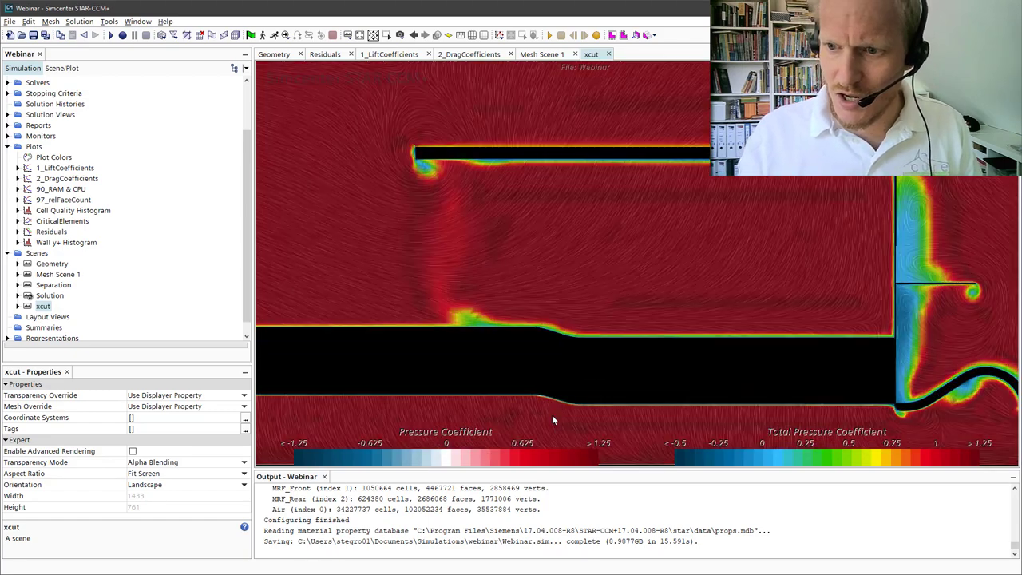
pyautogui.scroll(-5, 574, 380)
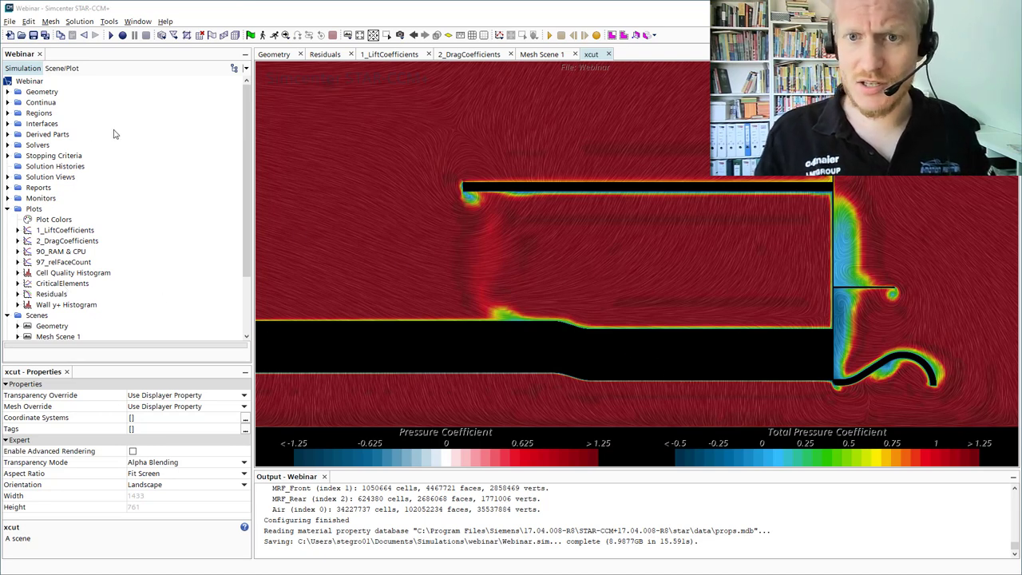
# Move the Xnormal plane section from the PlaneSections group of the derived parts to an X origin of 1300 mm.
pyautogui.scroll(-2, 24, 215)
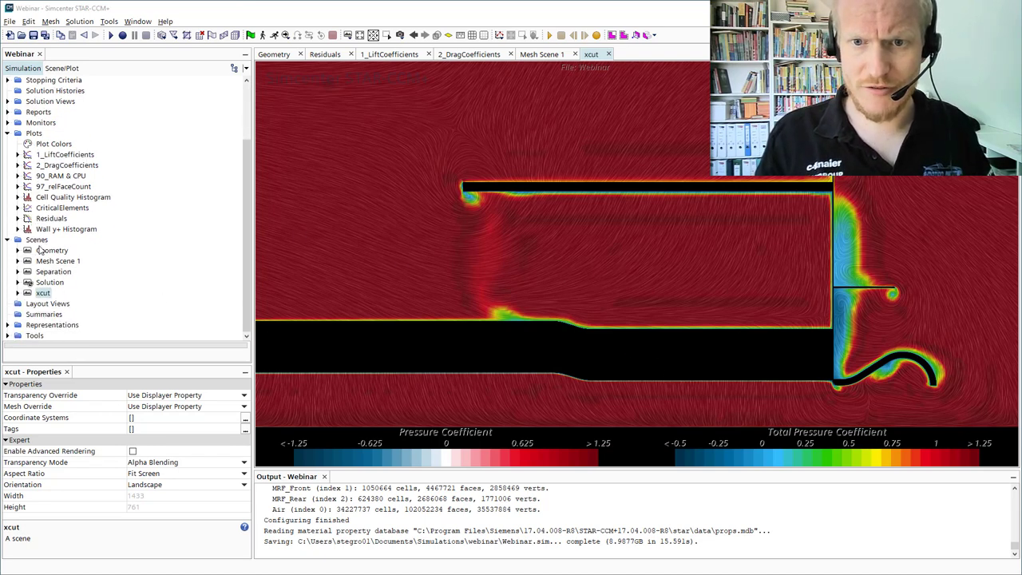
pyautogui.scroll(2, 46, 308)
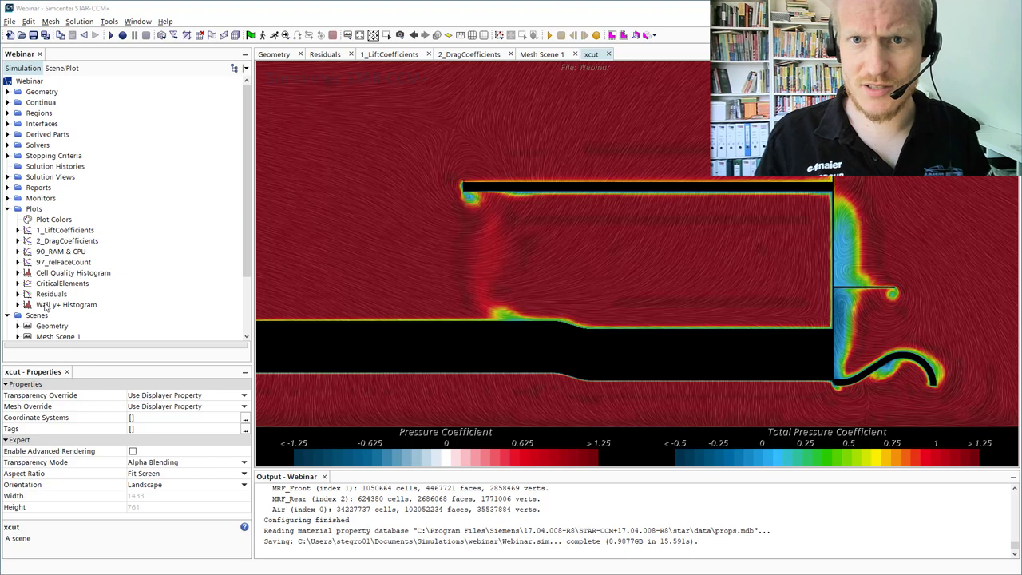
pyautogui.click(8, 134)
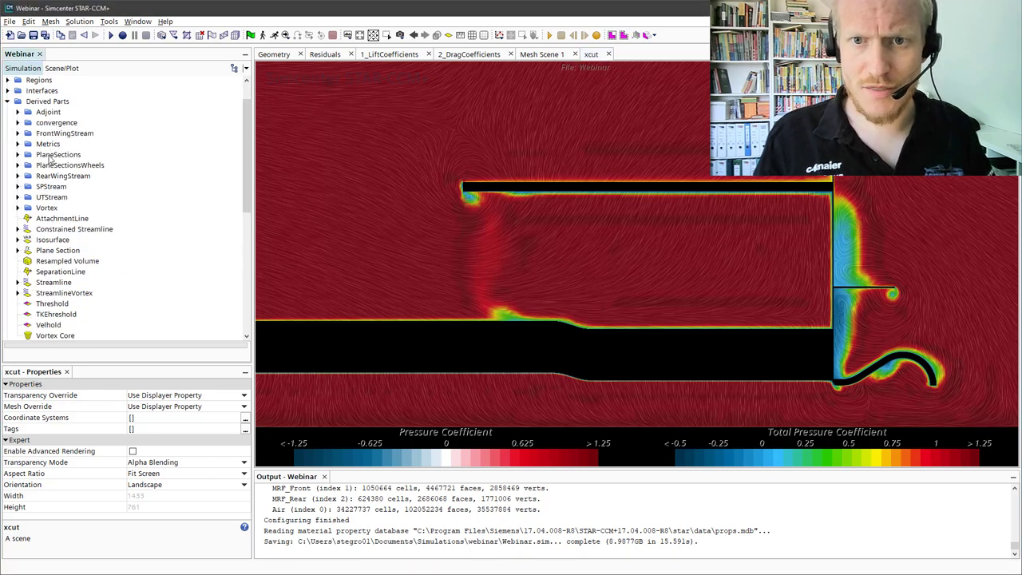
pyautogui.click(17, 154)
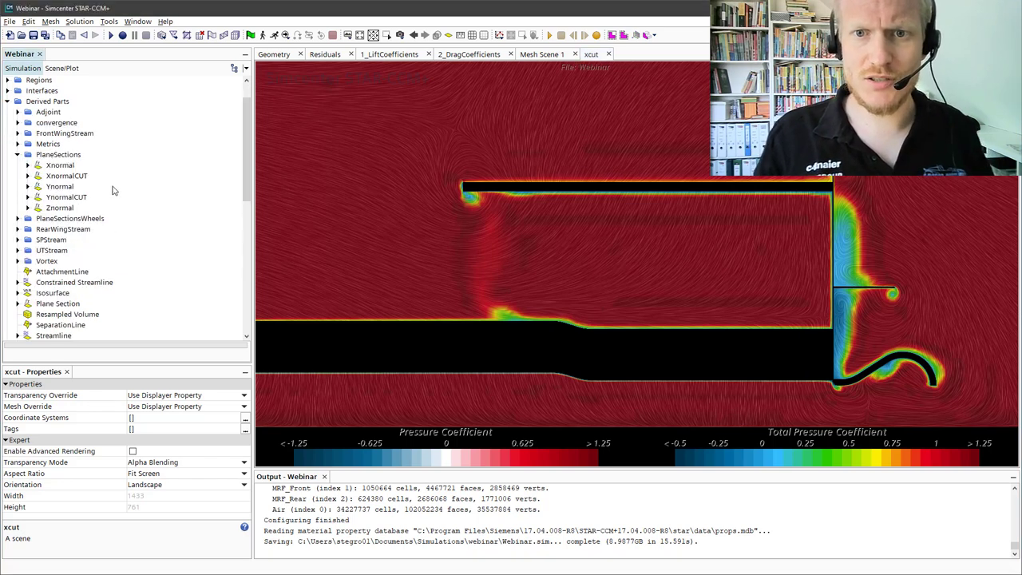
pyautogui.click(62, 165)
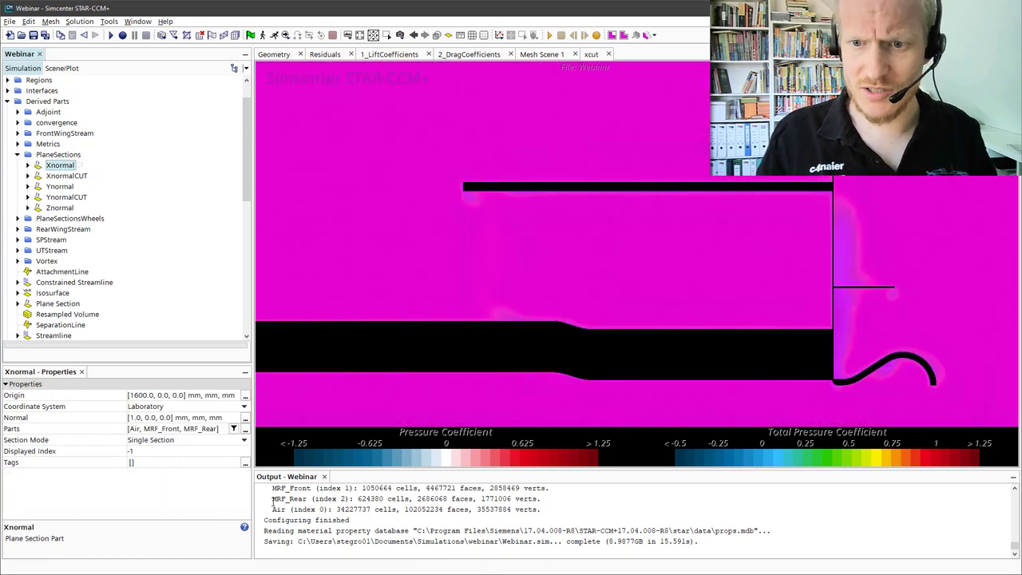
pyautogui.click(138, 395)
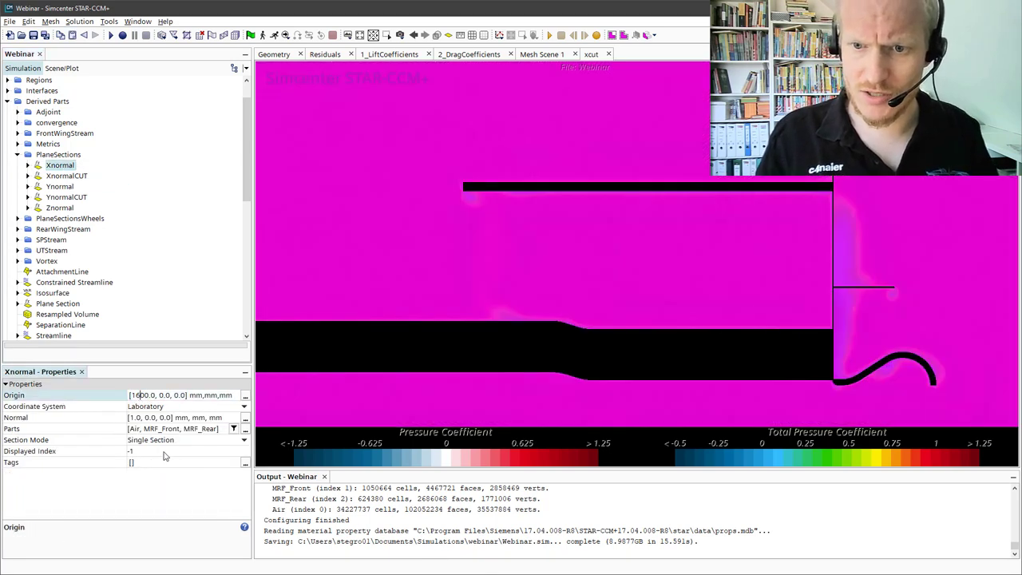
pyautogui.press('BackSpace')
pyautogui.write('3')
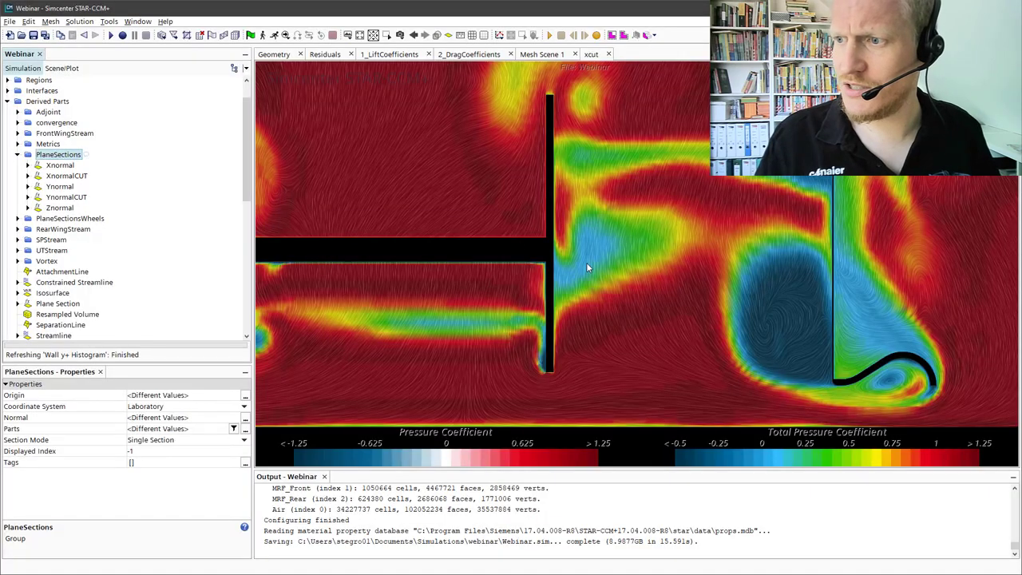
# Examine the pressure and total pressure coefficients around the body, wing elements and vertical plates in the moved cross-section.
pyautogui.scroll(-5, 586, 262)
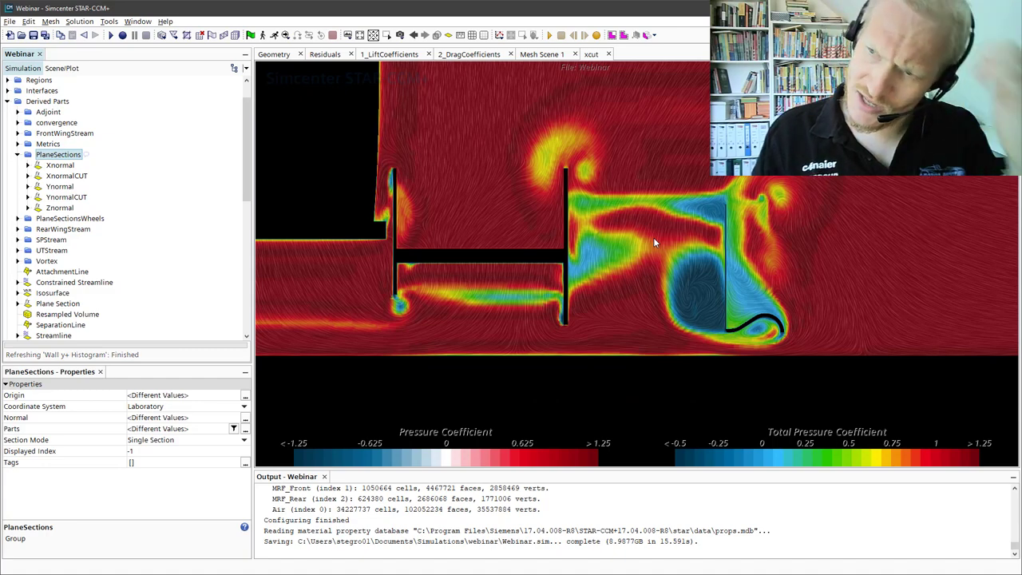
pyautogui.scroll(-3, 655, 238)
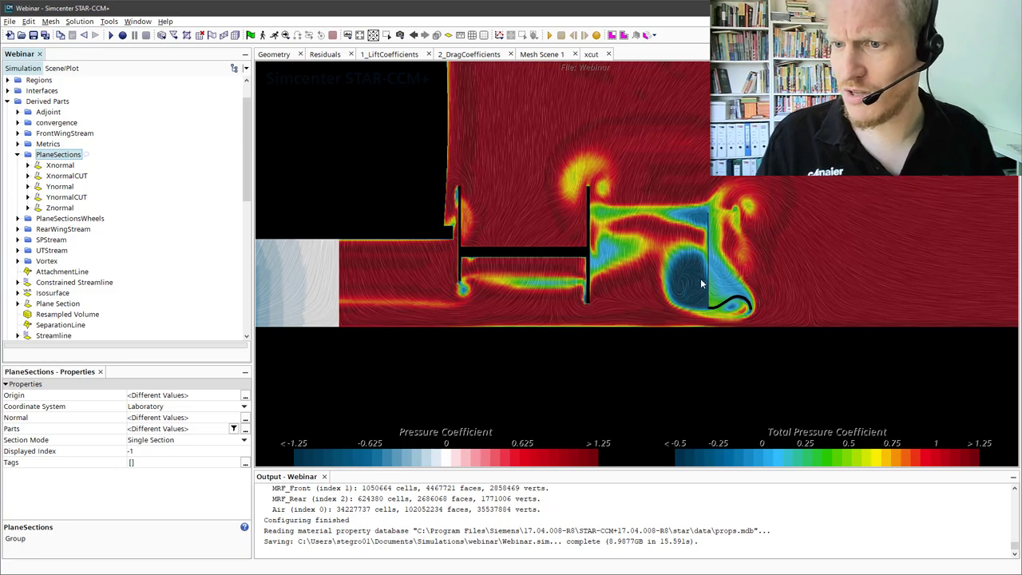
pyautogui.scroll(-3, 702, 305)
pyautogui.scroll(2, 609, 261)
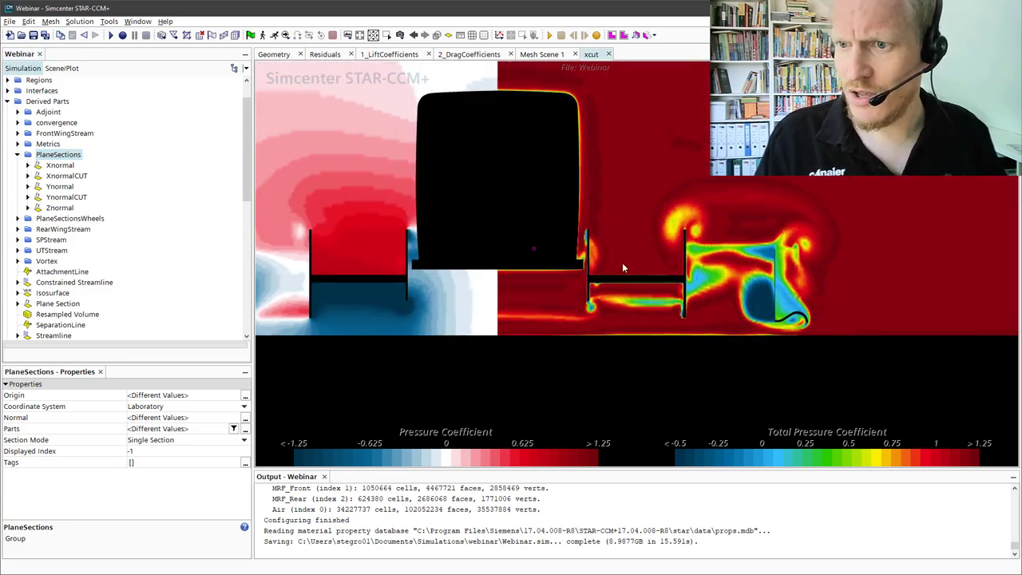
pyautogui.scroll(1, 558, 308)
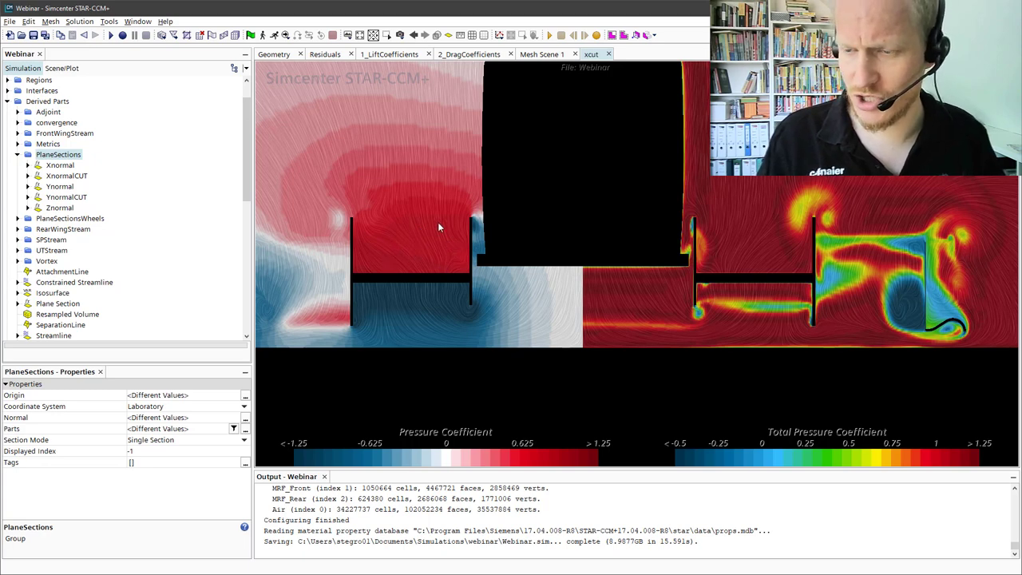
pyautogui.moveTo(401, 304); pyautogui.dragTo(450, 304, button='middle')
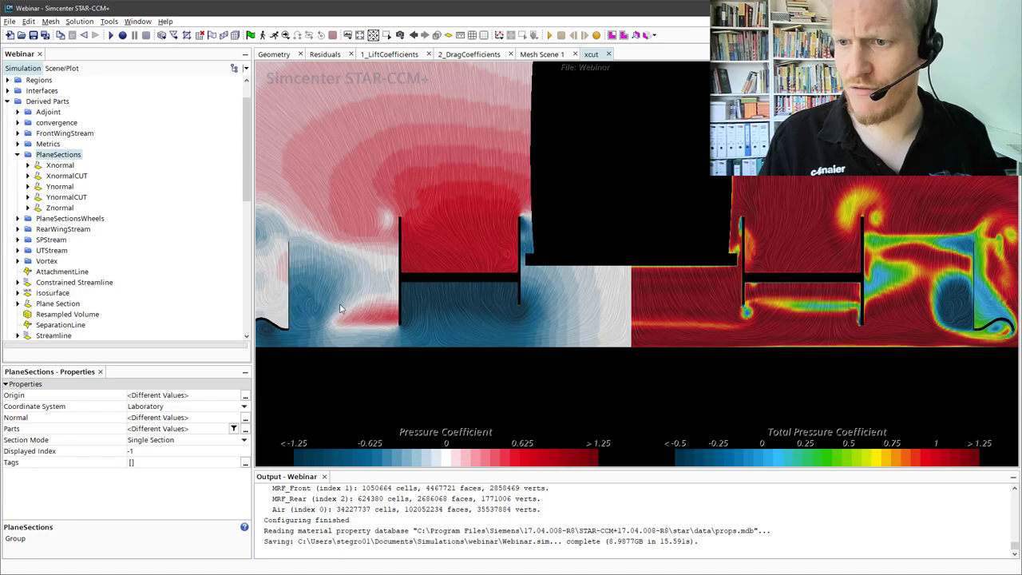
pyautogui.scroll(-2, 359, 323)
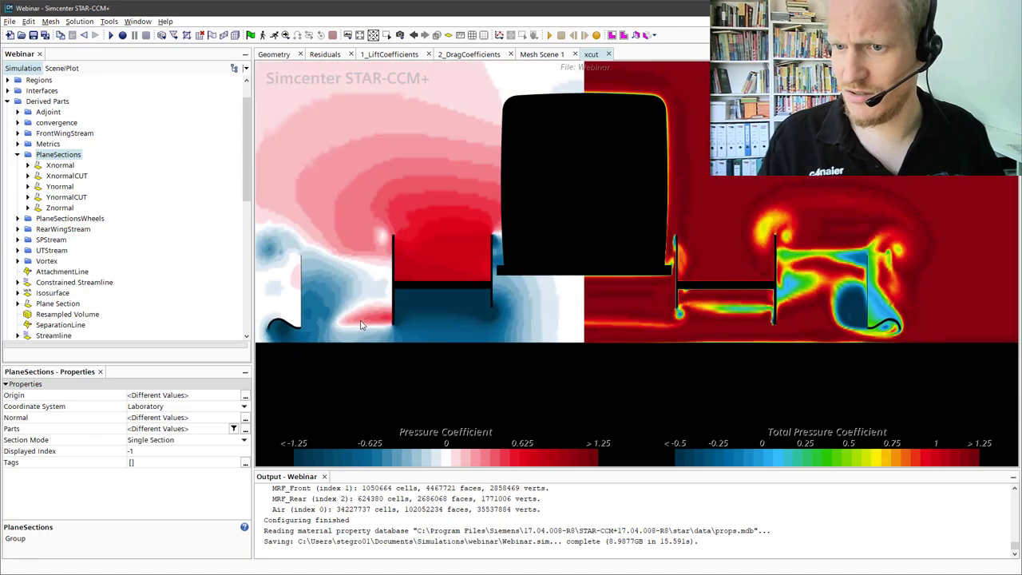
# Examine the total pressure losses around the curved foot of the outer vertical plate, and across the whole car section.
pyautogui.scroll(3, 368, 316)
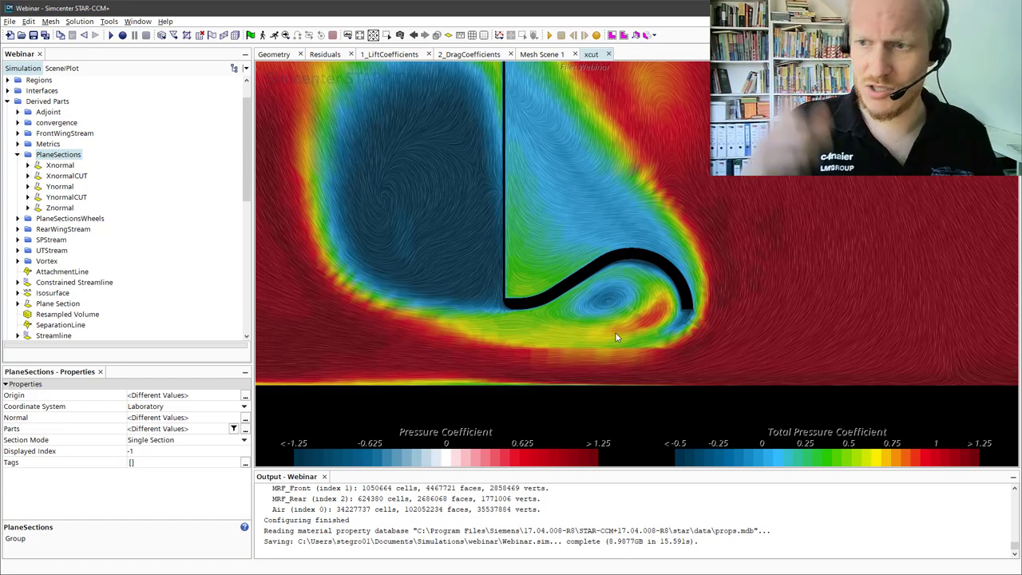
pyautogui.scroll(-2, 615, 333)
pyautogui.scroll(-3, 654, 261)
pyautogui.scroll(-2, 607, 271)
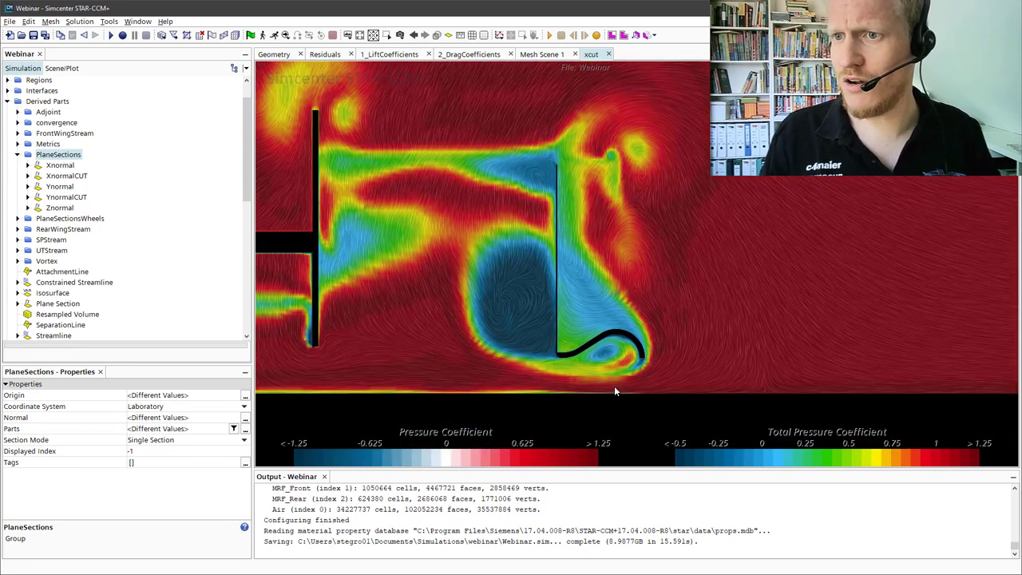
pyautogui.scroll(-2, 607, 303)
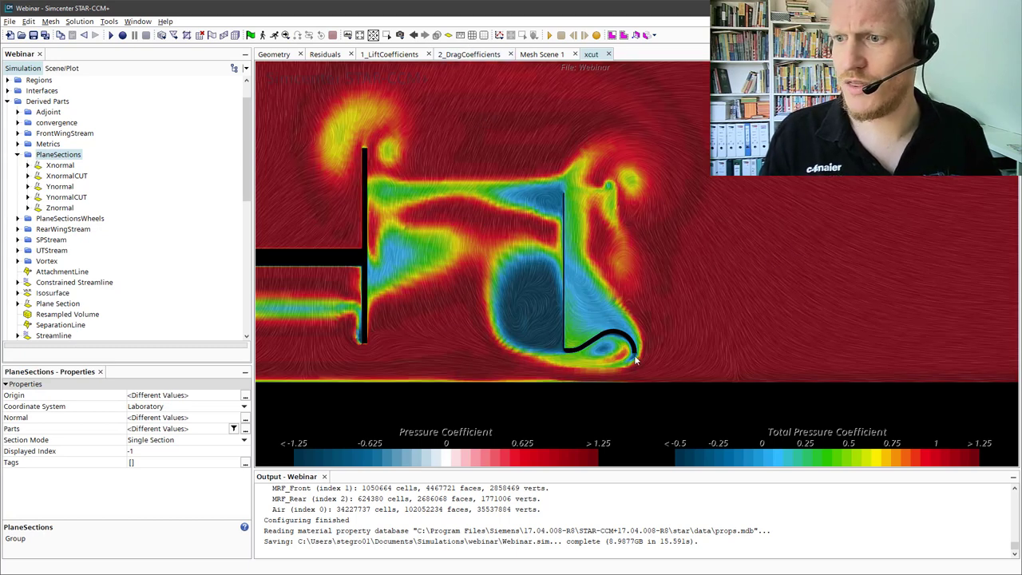
pyautogui.scroll(-2, 639, 357)
pyautogui.scroll(-1, 562, 273)
pyautogui.moveTo(562, 273); pyautogui.dragTo(655, 306, button='middle')
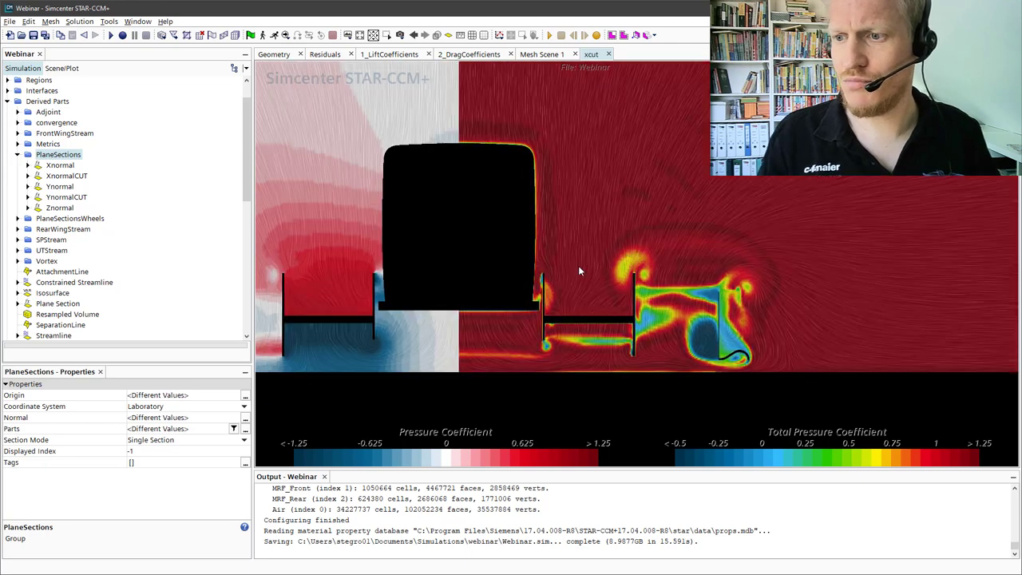
pyautogui.moveTo(580, 272); pyautogui.dragTo(692, 269, button='middle')
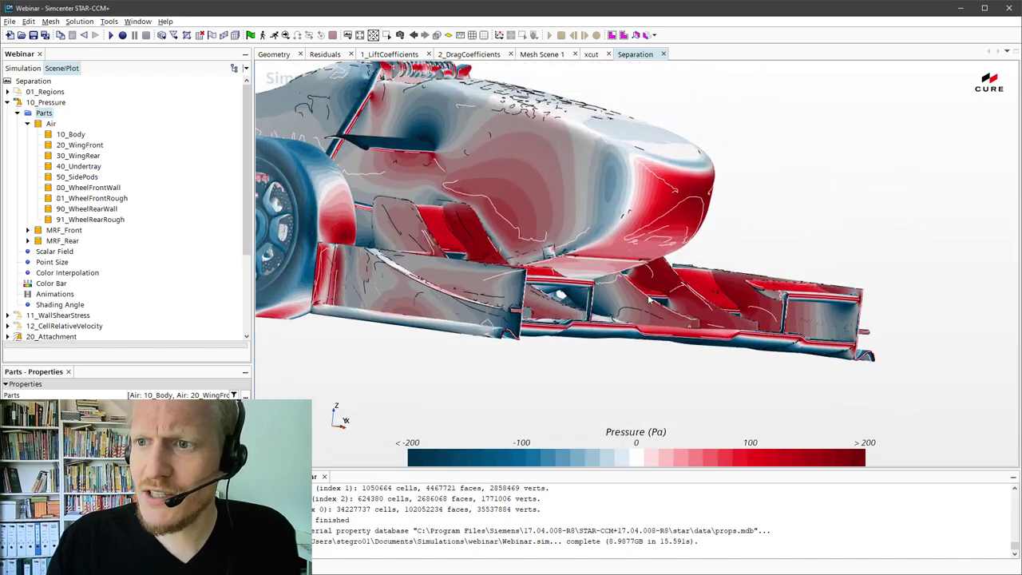
# Inspect the 20_Attachment displayer of the Separation scene and highlight its AttachmentLine part on the car.
pyautogui.click(17, 113)
pyautogui.click(7, 103)
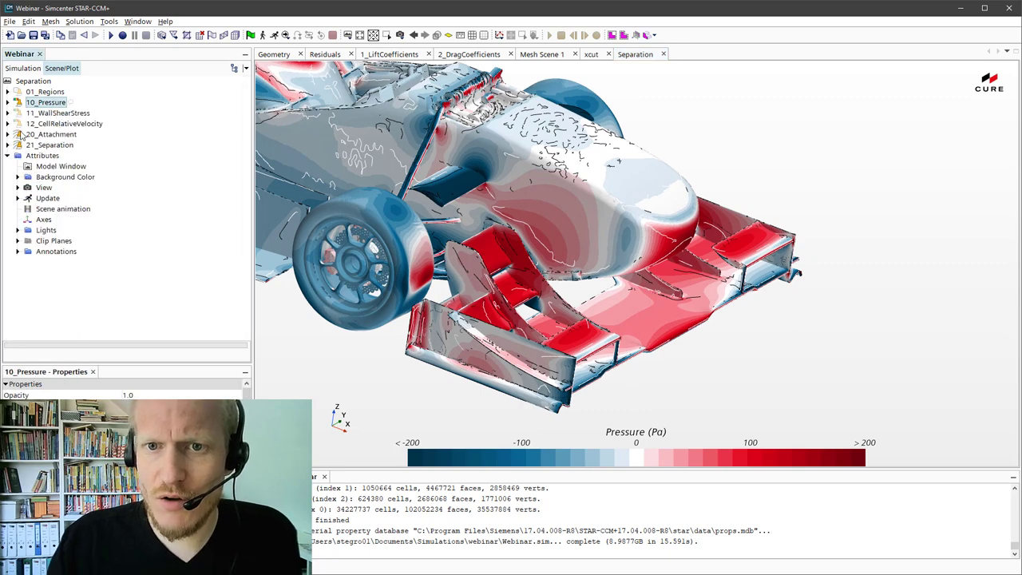
pyautogui.click(7, 134)
pyautogui.click(52, 134)
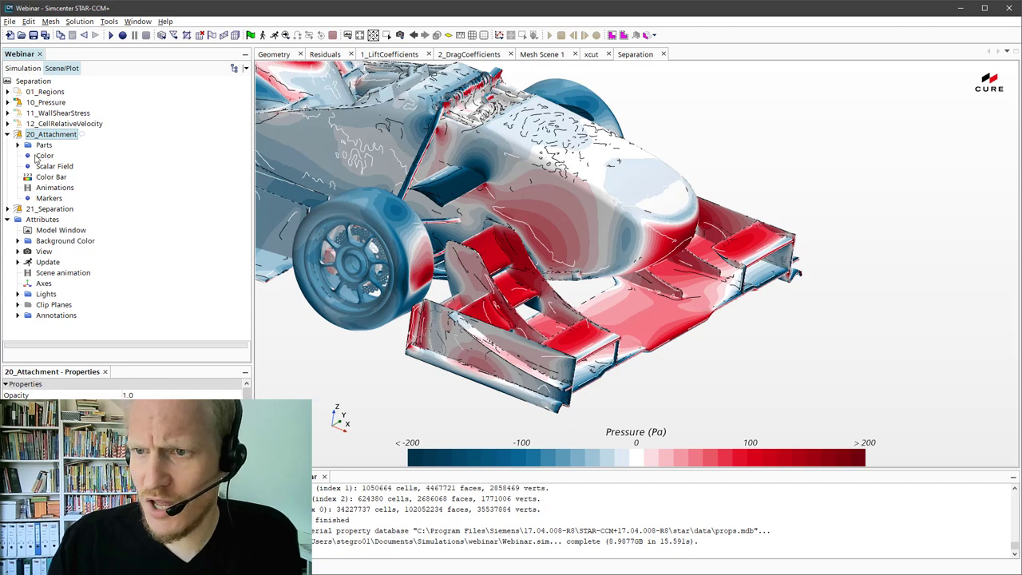
pyautogui.click(18, 146)
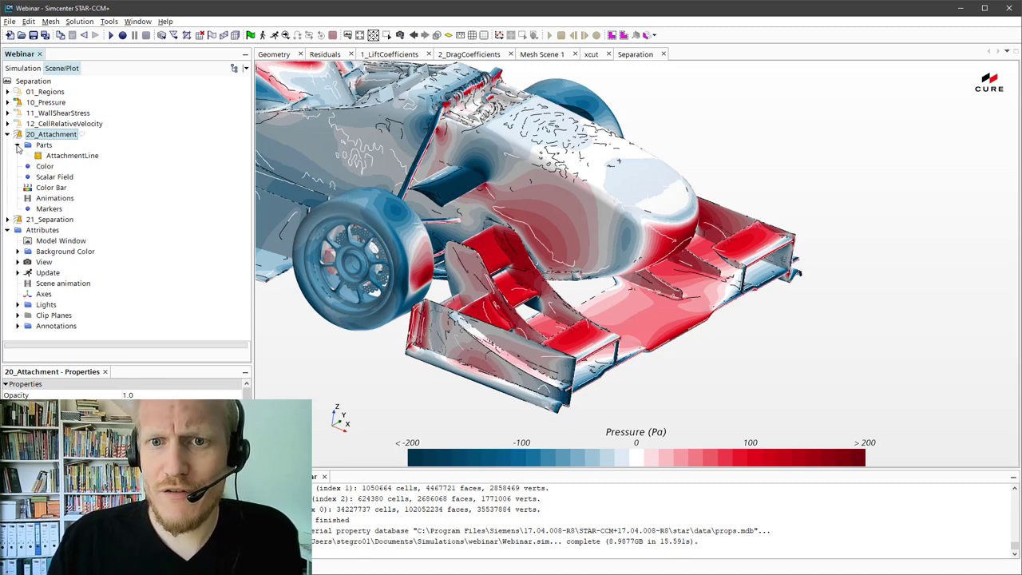
pyautogui.click(72, 156)
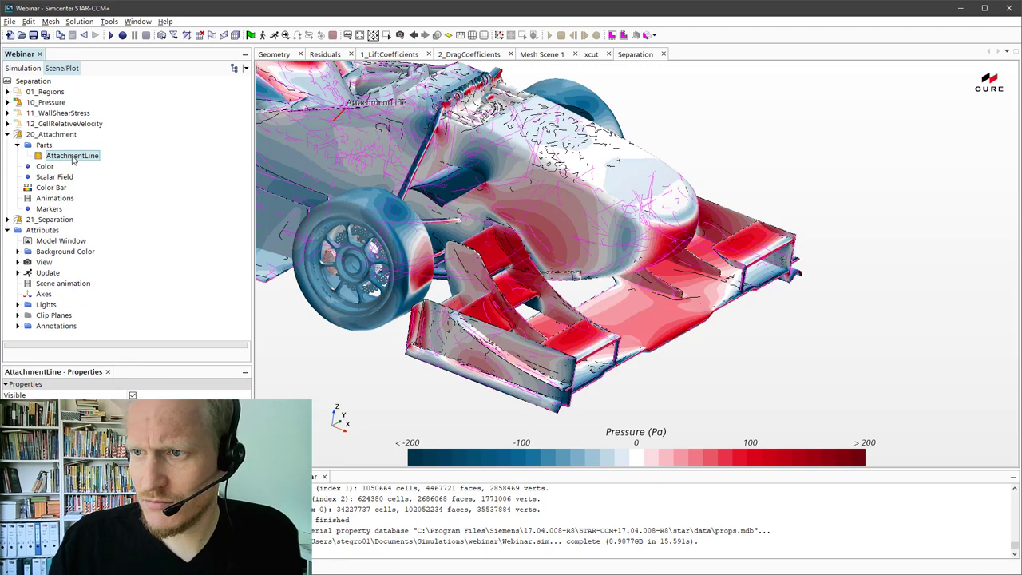
pyautogui.click(70, 135)
pyautogui.click(8, 134)
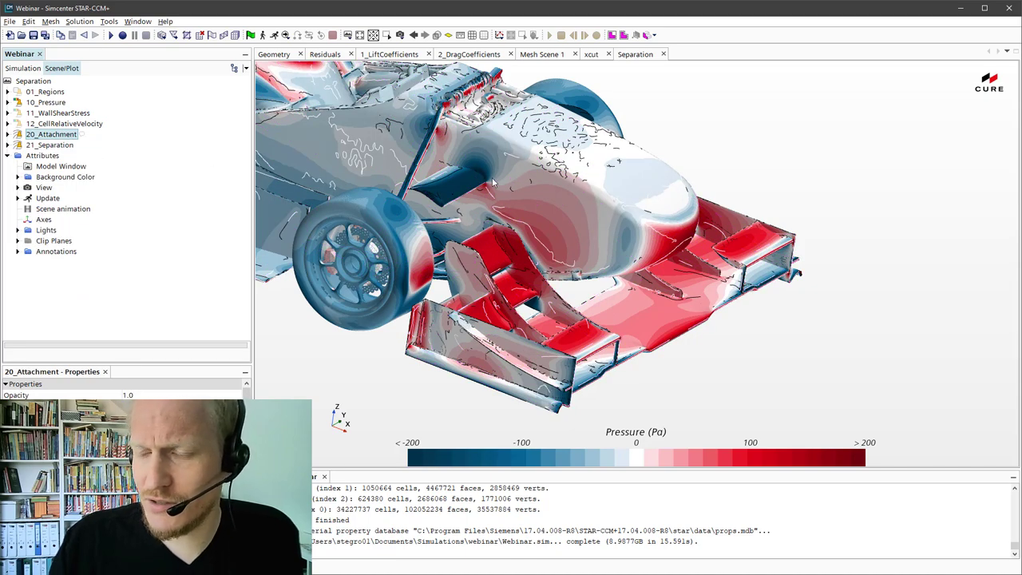
# Examine the surface pressure and the separation and attachment lines on the winglet beside the nose and the front wing's underside.
pyautogui.scroll(8, 505, 183)
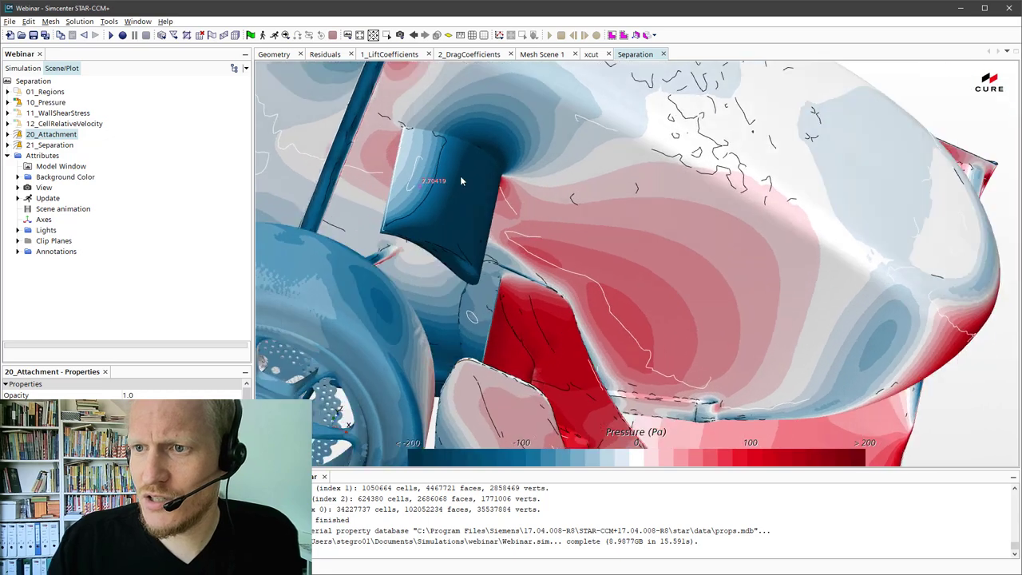
pyautogui.moveTo(460, 181); pyautogui.dragTo(450, 137)
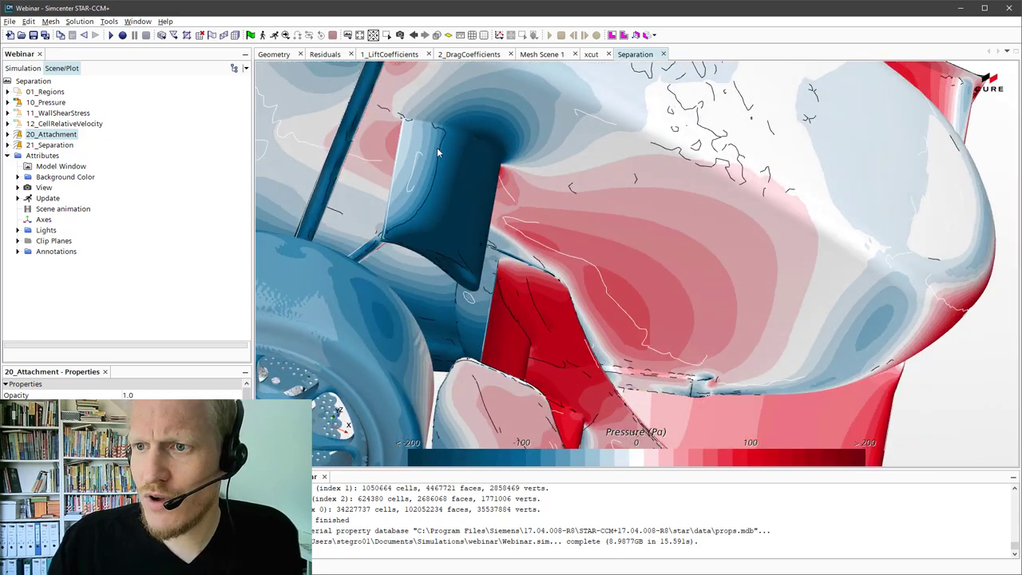
pyautogui.moveTo(430, 226); pyautogui.dragTo(494, 210)
pyautogui.scroll(6, 437, 190)
pyautogui.scroll(-6, 488, 285)
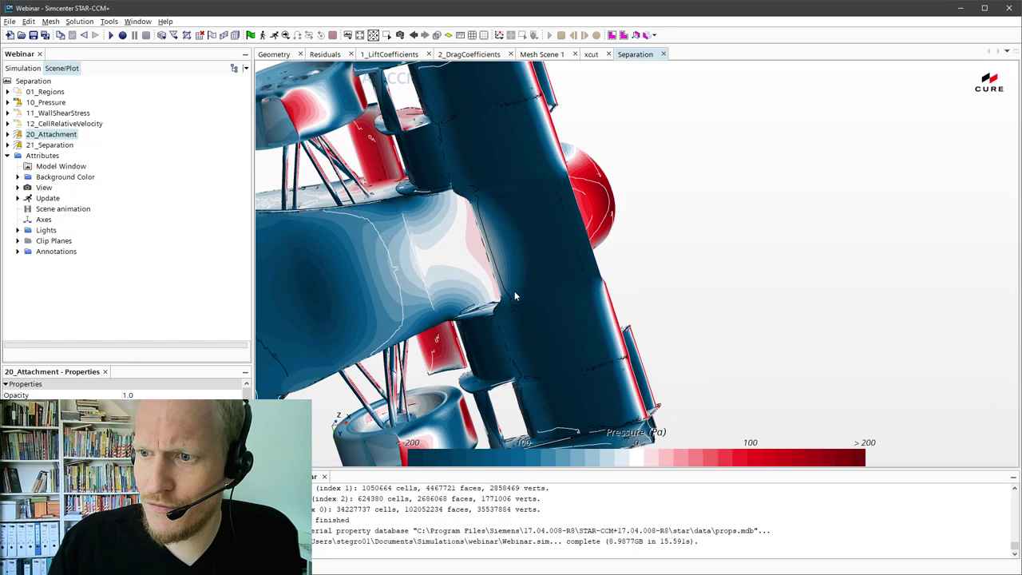
# Examine the surface pressure and the separation and attachment lines along the car's underbody and inside the rear diffuser channels.
pyautogui.moveTo(458, 268); pyautogui.dragTo(557, 189)
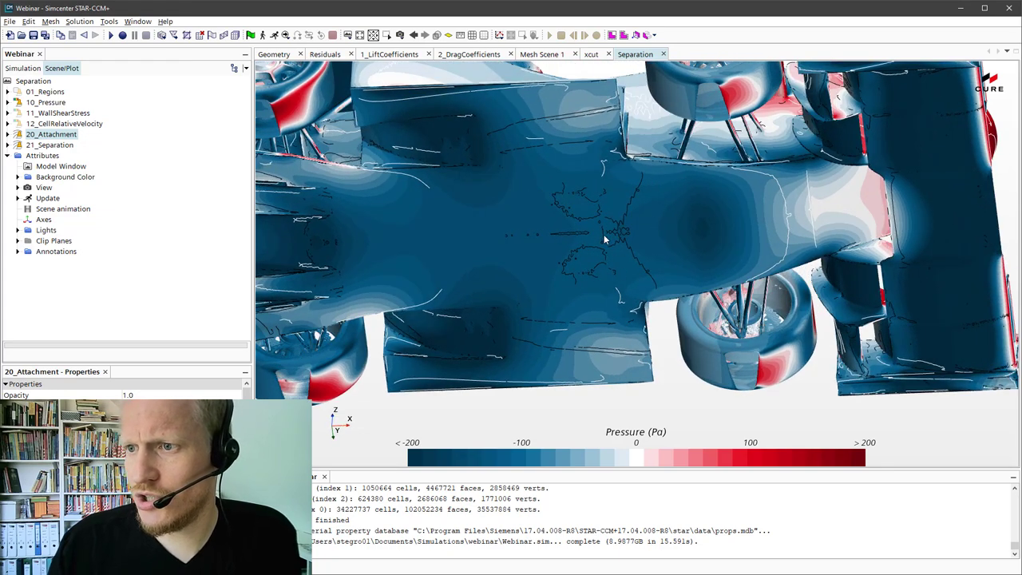
pyautogui.moveTo(567, 238)
pyautogui.mouseDown()
pyautogui.moveTo(614, 188)
pyautogui.moveTo(497, 170)
pyautogui.moveTo(344, 179)
pyautogui.moveTo(653, 176)
pyautogui.moveTo(661, 223)
pyautogui.moveTo(581, 231)
pyautogui.mouseUp()
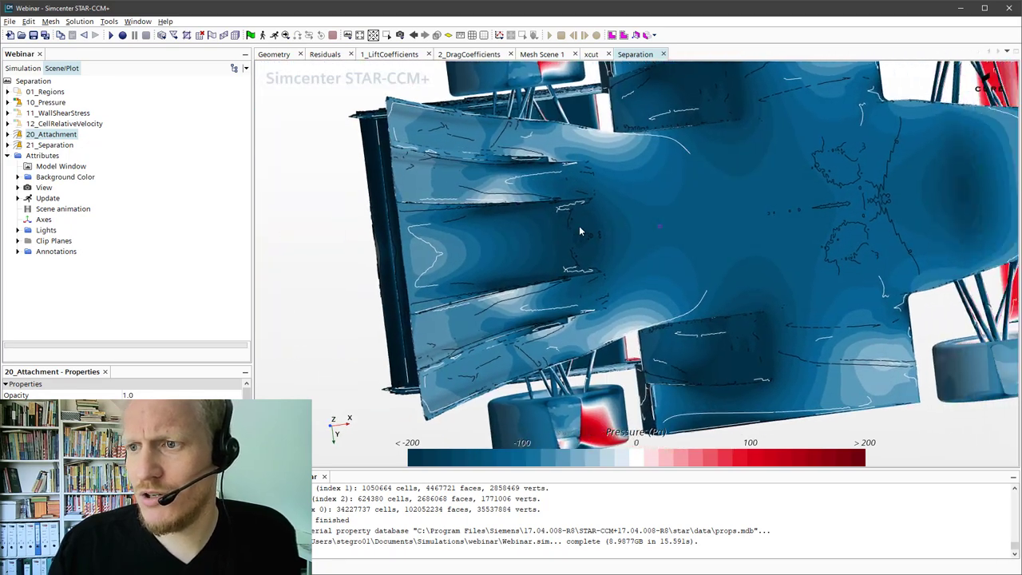
pyautogui.moveTo(504, 196); pyautogui.dragTo(589, 131)
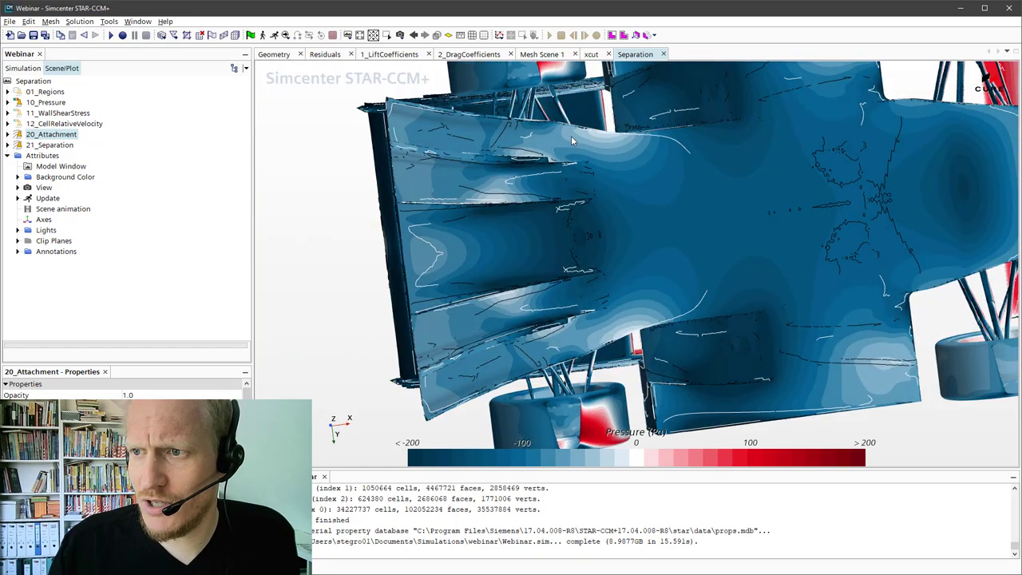
pyautogui.moveTo(619, 300); pyautogui.dragTo(477, 200)
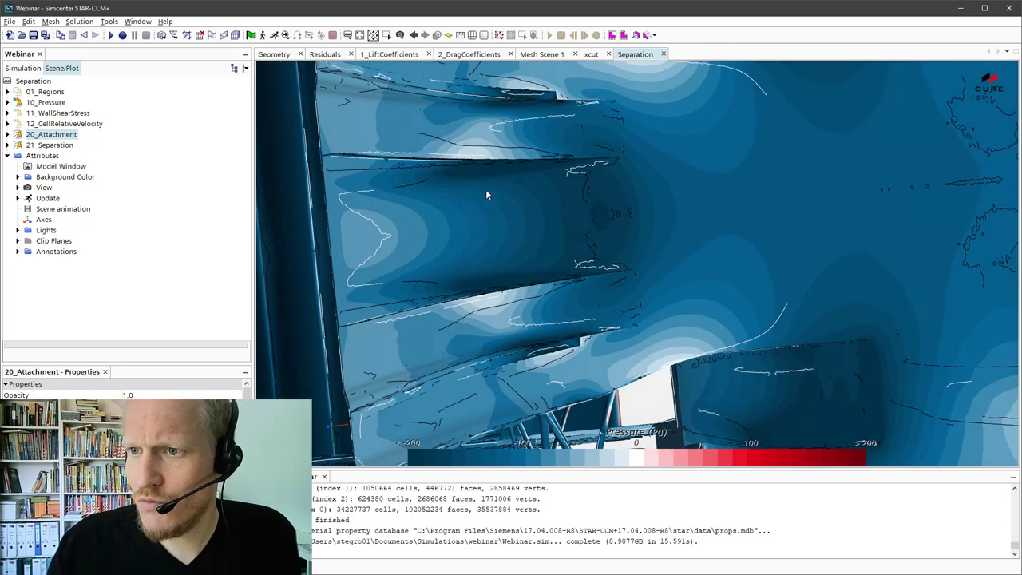
pyautogui.moveTo(689, 199); pyautogui.dragTo(588, 181)
# Examine the surface pressure and separation lines on the suction side of the rear wing elements from several angles.
pyautogui.scroll(3, 540, 173)
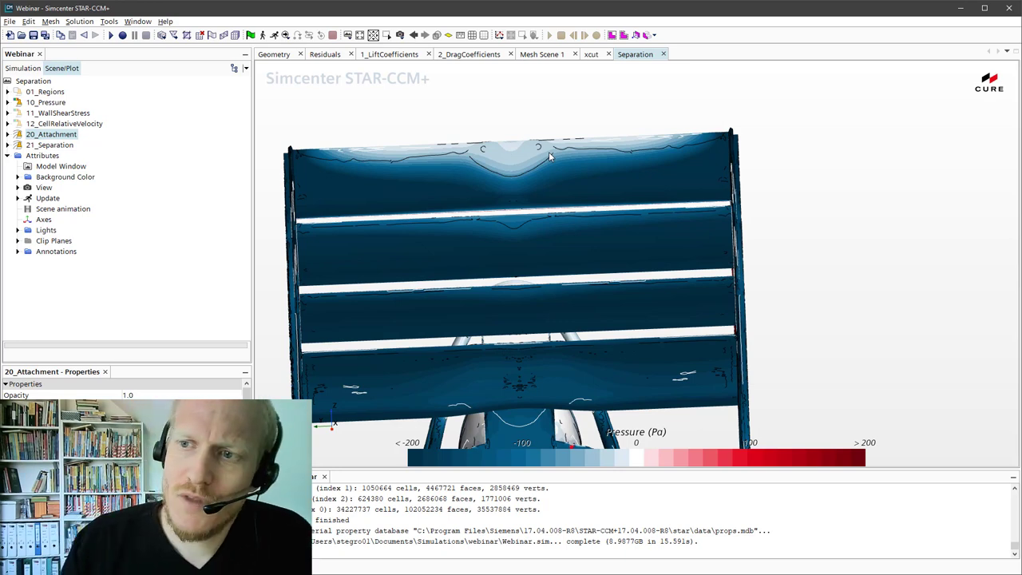
pyautogui.moveTo(474, 160); pyautogui.dragTo(520, 139)
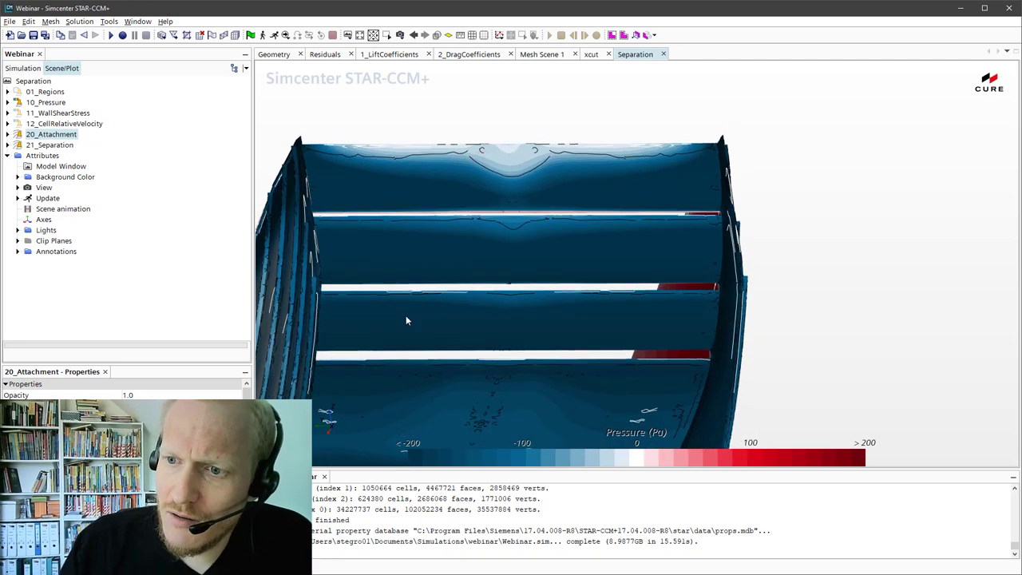
pyautogui.moveTo(480, 333)
pyautogui.mouseDown()
pyautogui.moveTo(439, 272)
pyautogui.moveTo(469, 333)
pyautogui.mouseUp()
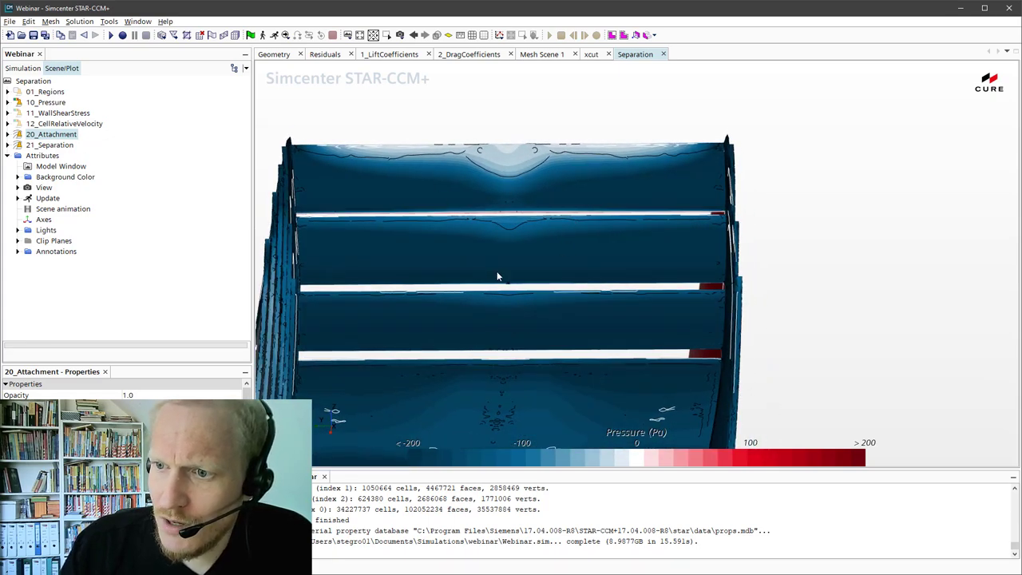
pyautogui.moveTo(520, 269); pyautogui.dragTo(555, 303)
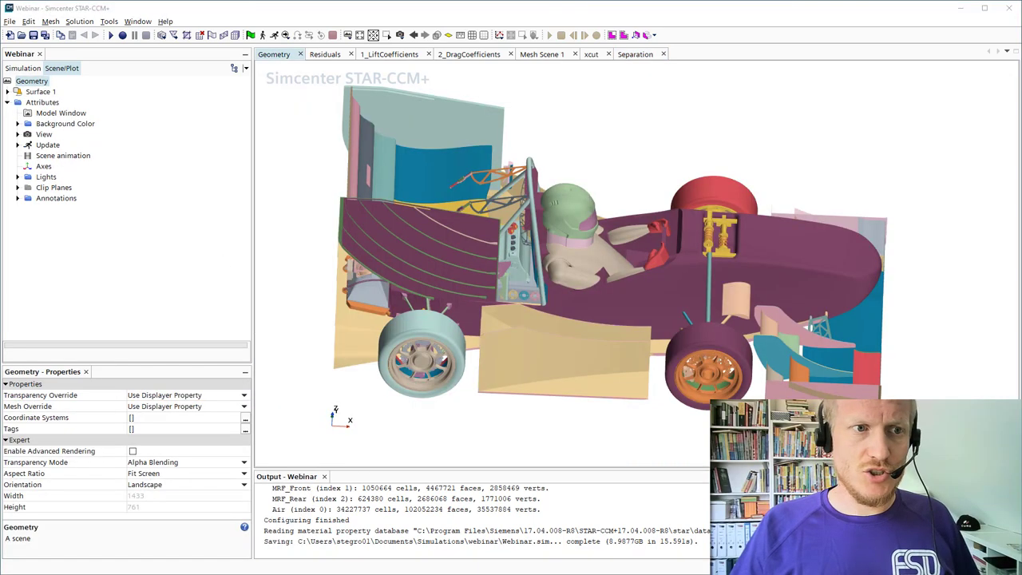
# Collapse the Derived Parts, Plots and Scenes folders in the simulation tree and expand the geometry parts list.
pyautogui.click(23, 68)
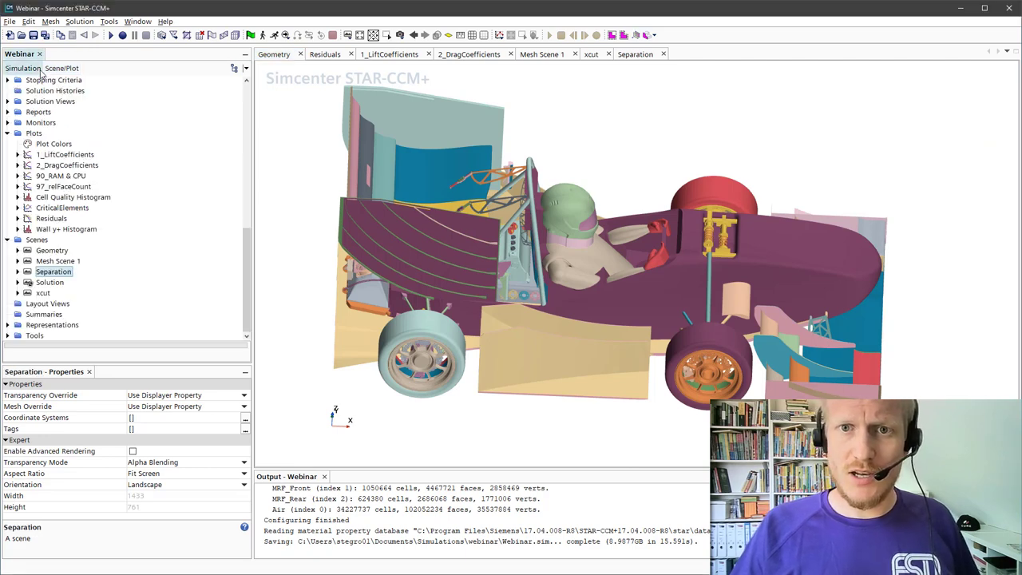
pyautogui.scroll(10, 92, 184)
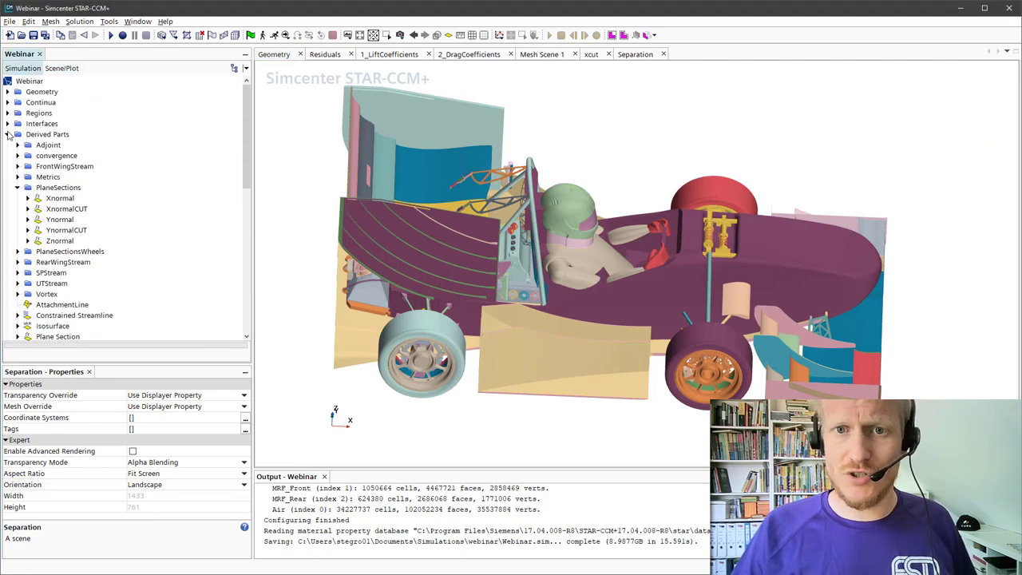
pyautogui.click(8, 135)
pyautogui.click(8, 208)
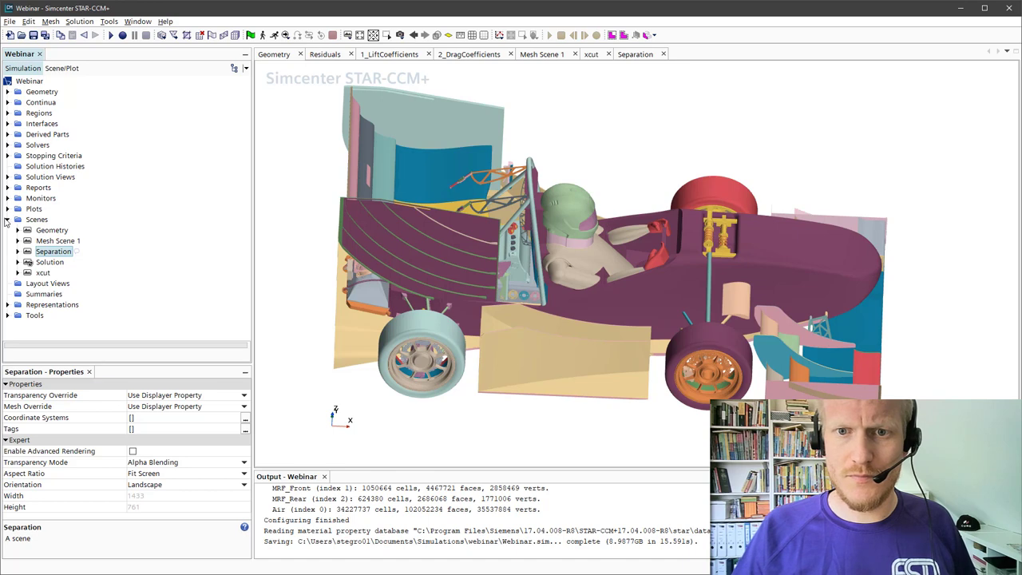
pyautogui.click(7, 218)
pyautogui.click(7, 92)
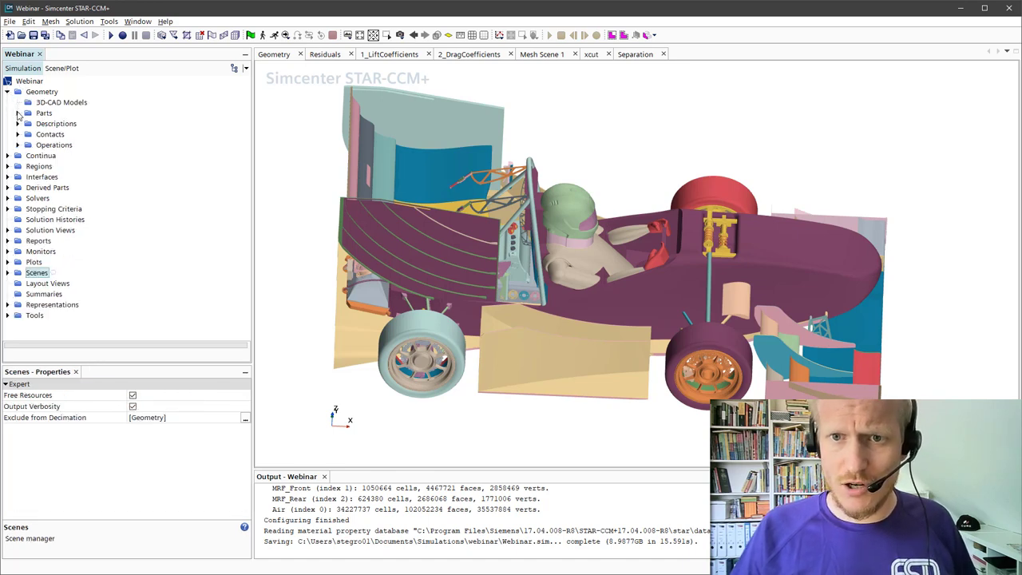
pyautogui.click(18, 113)
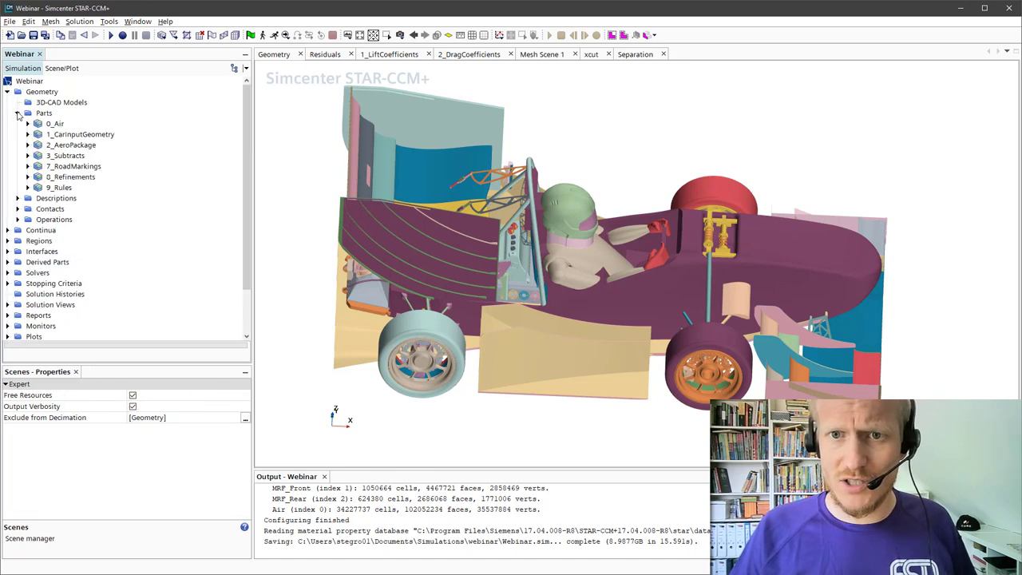
# Highlight the 1_CarInputGeometry and 2_AeroPackage parts in the Geometry scene and view the aero package from several angles.
pyautogui.click(80, 134)
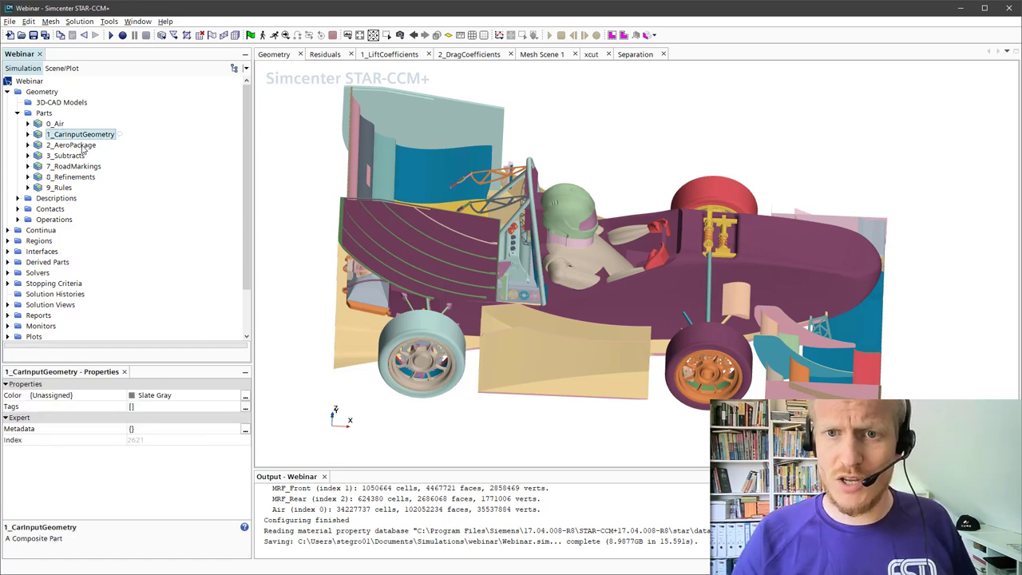
pyautogui.moveTo(511, 263); pyautogui.dragTo(265, 266)
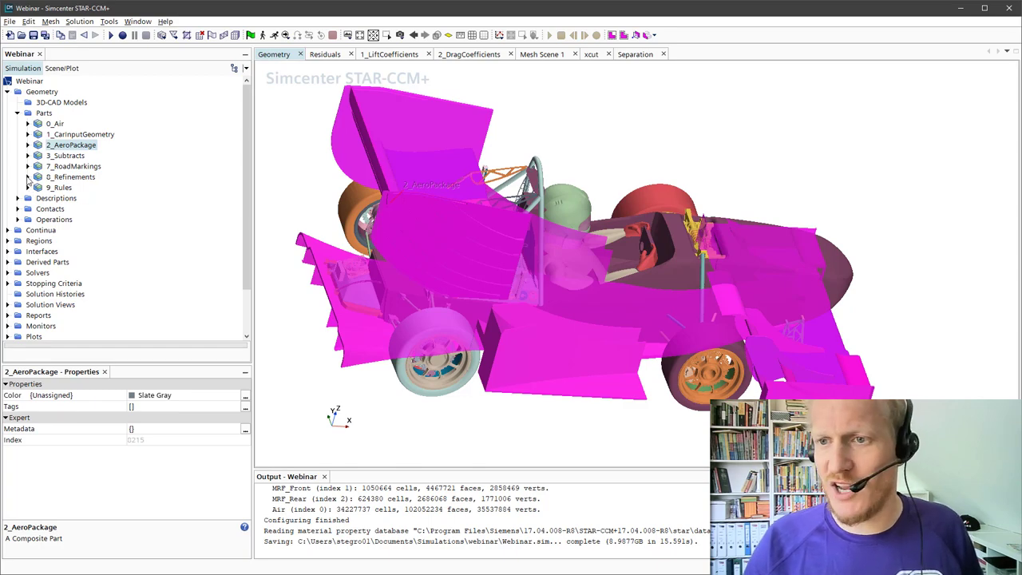
pyautogui.moveTo(783, 319); pyautogui.dragTo(731, 256)
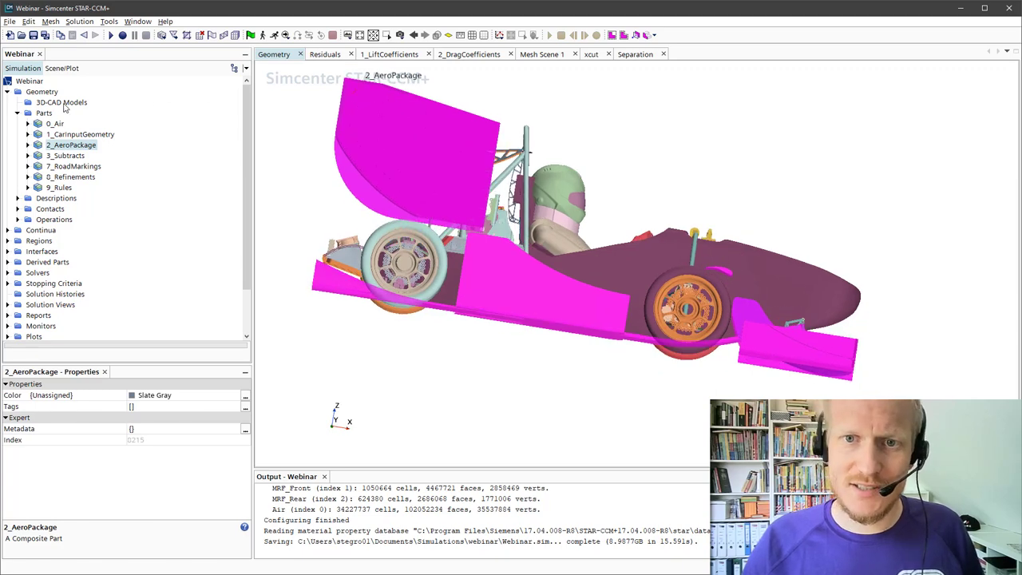
# Import FSAE.prt as a new part using the Simcenter STAR-CCM+ Client for NX, without creating part contacts from coincident entities.
pyautogui.click(11, 22)
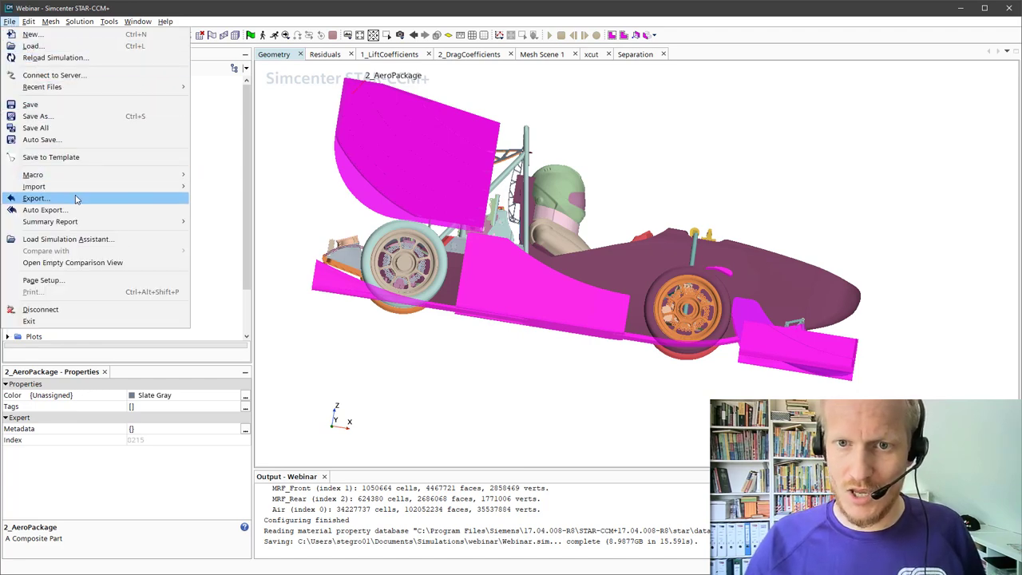
pyautogui.moveTo(91, 189)
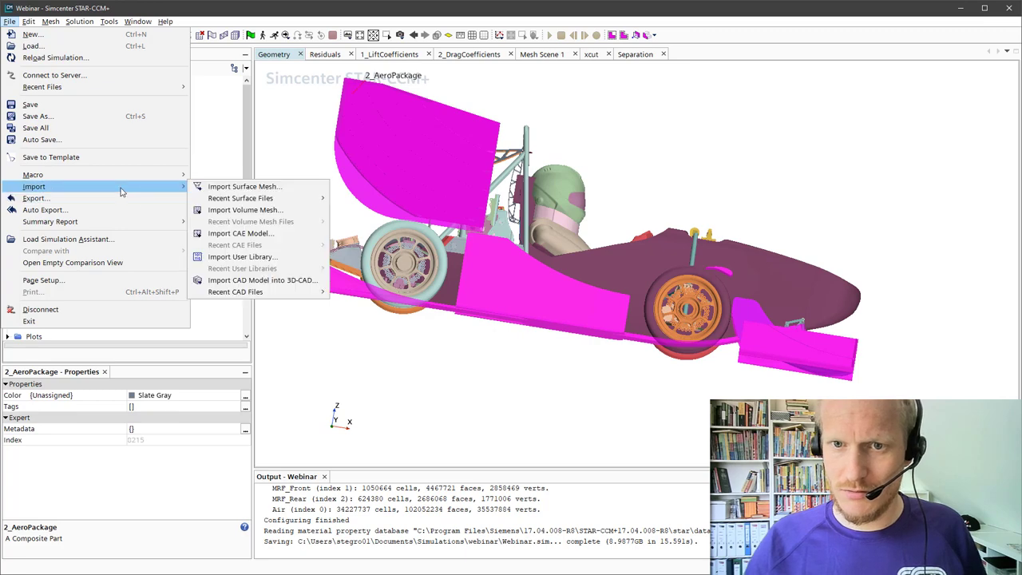
pyautogui.click(304, 189)
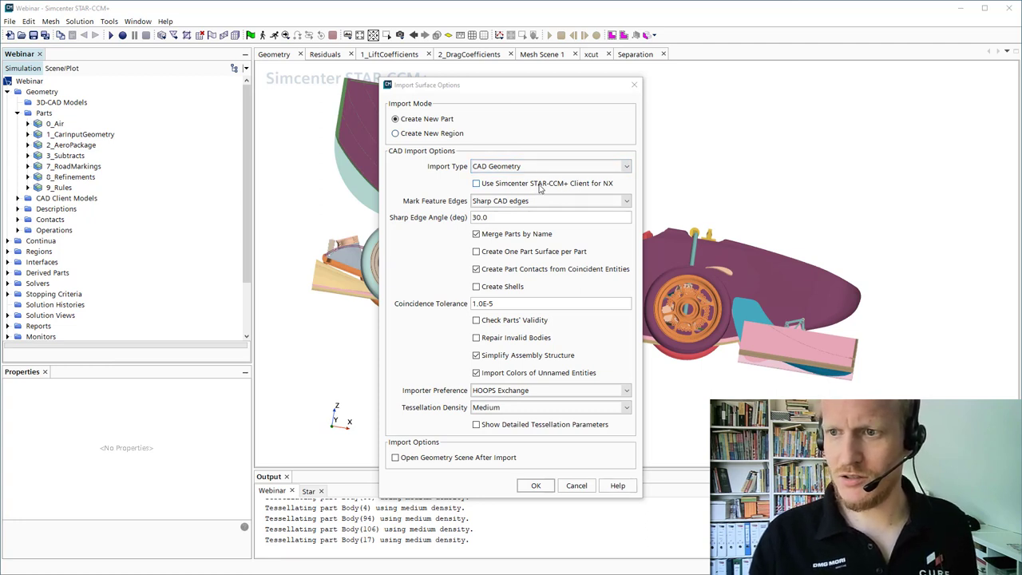
pyautogui.click(431, 484)
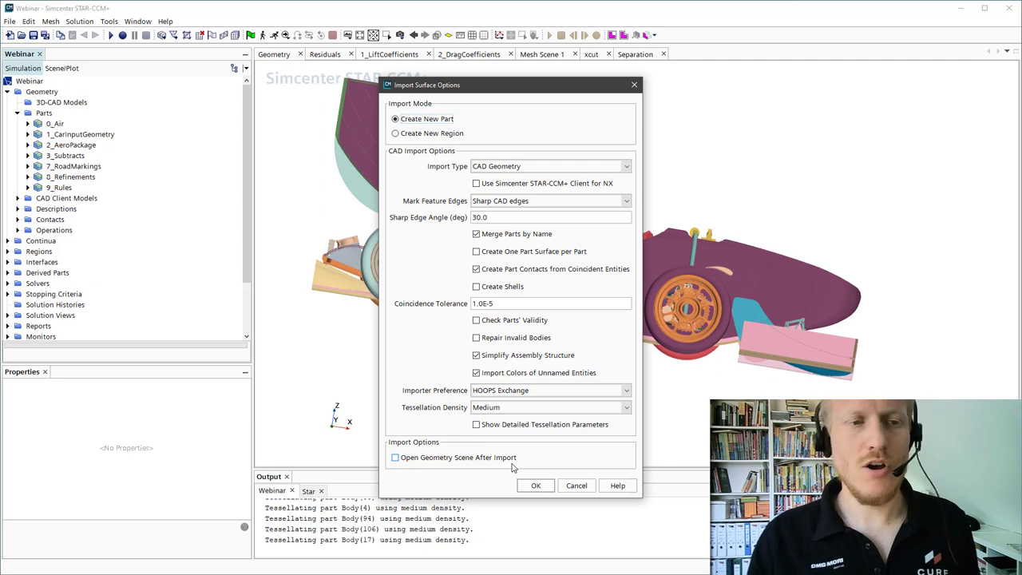
pyautogui.click(505, 184)
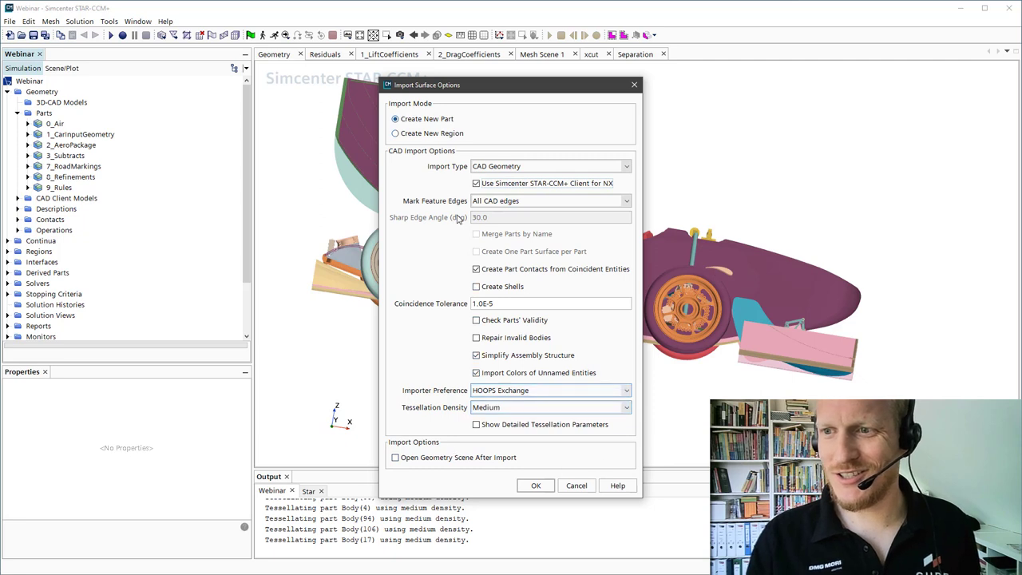
pyautogui.click(563, 272)
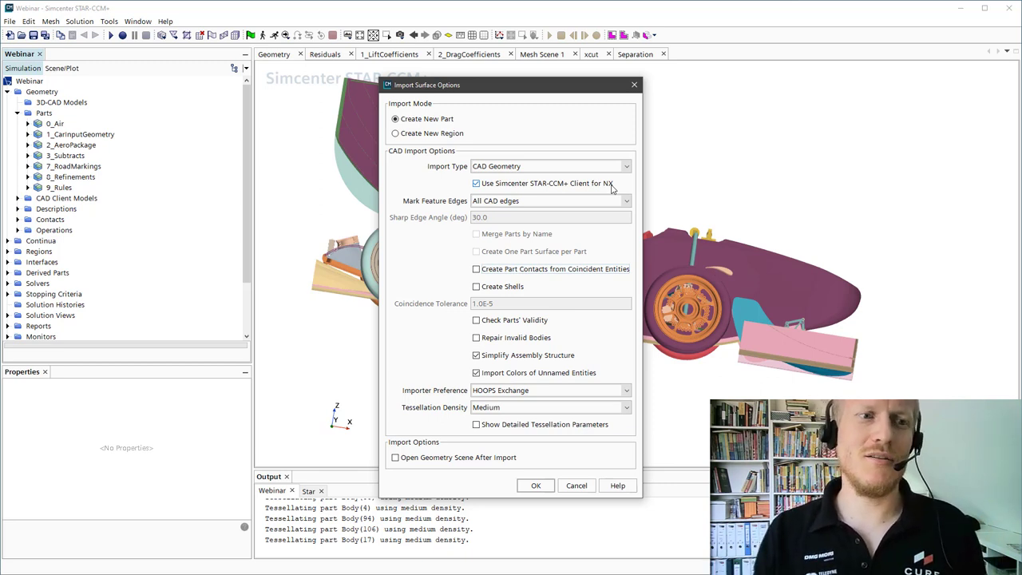
pyautogui.click(550, 490)
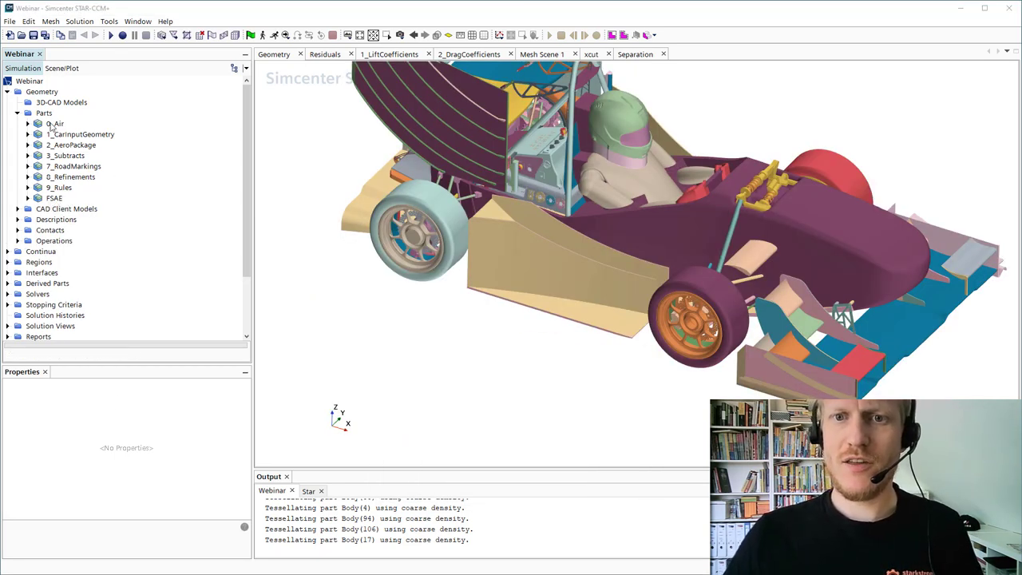
# Highlight the imported FSAE part on the car and list the CAD parameters of FSAE.prt under CAD Client Models.
pyautogui.click(53, 198)
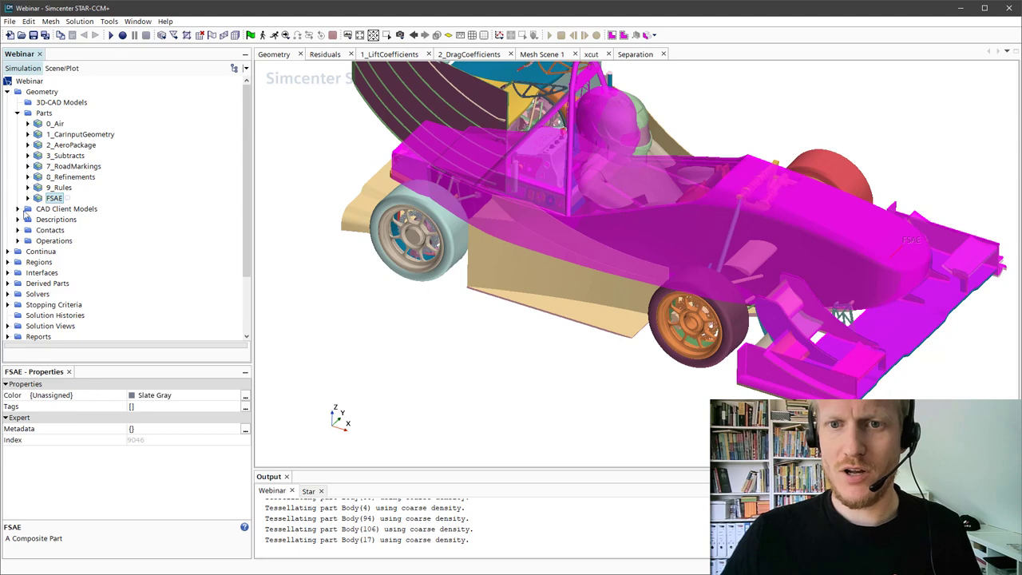
pyautogui.click(17, 211)
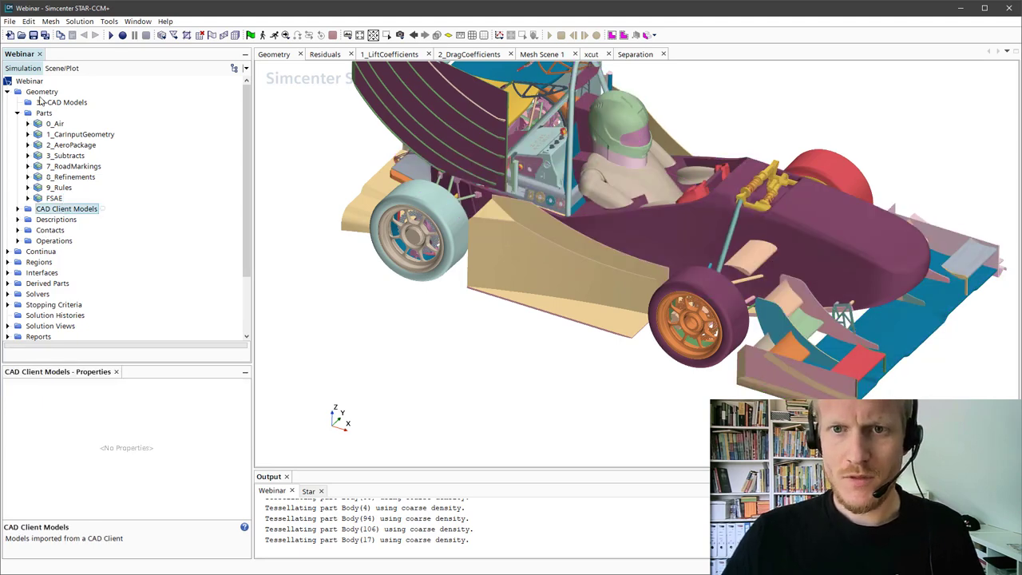
pyautogui.click(17, 209)
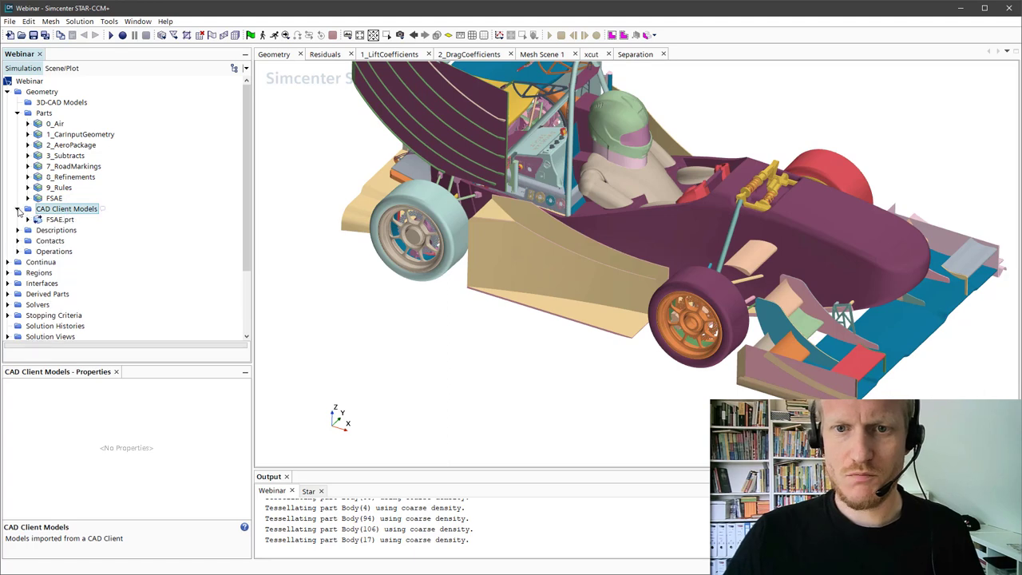
pyautogui.click(59, 221)
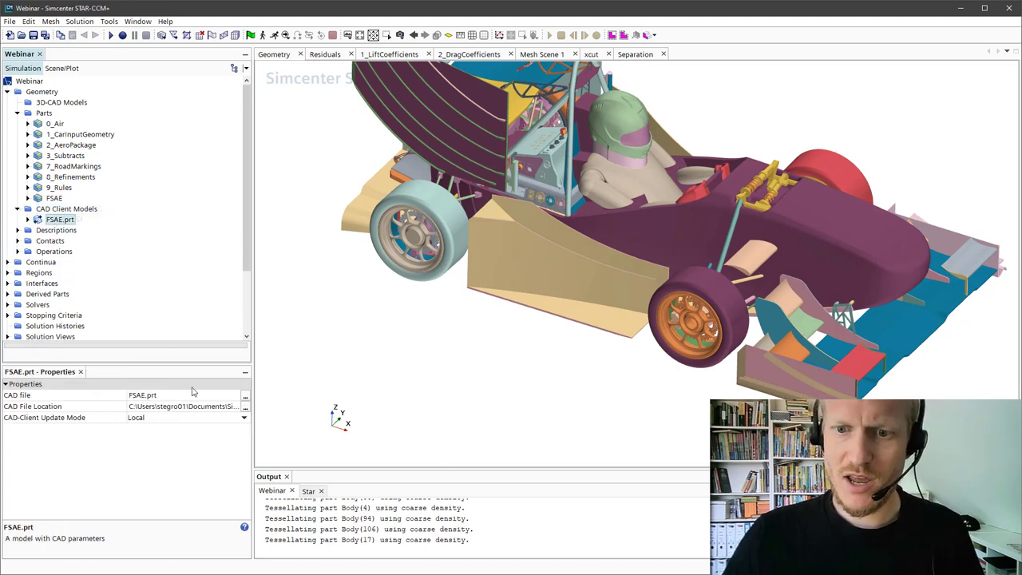
pyautogui.click(28, 219)
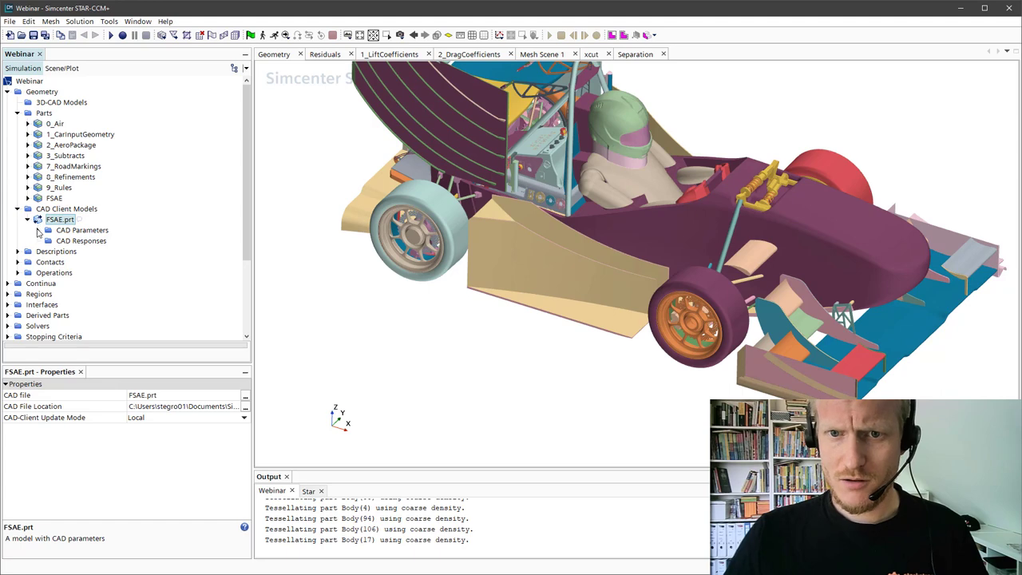
pyautogui.click(37, 230)
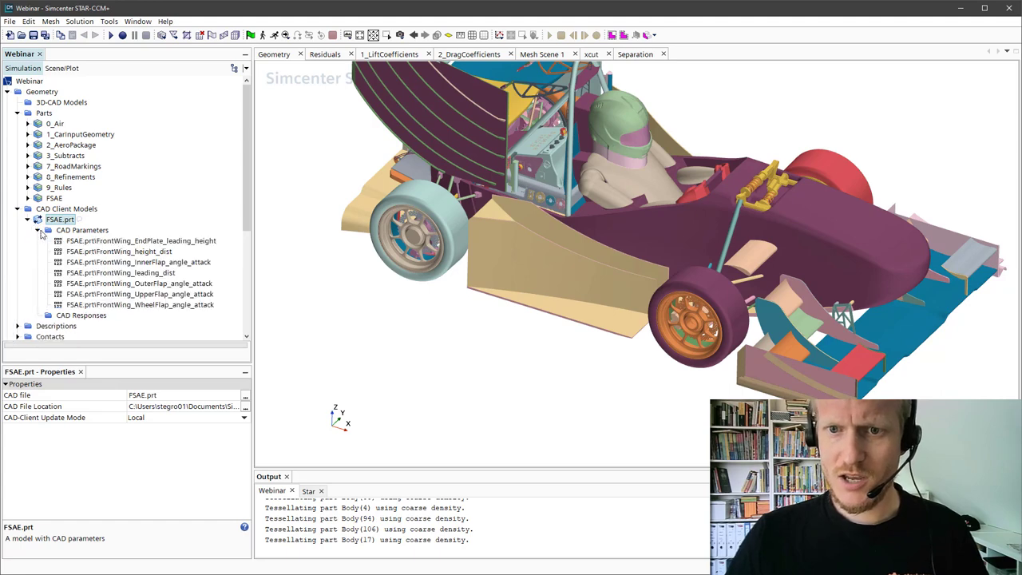
# Inspect the FrontWing_height_dist, FrontWing_InnerFlap_angle_attack and FrontWing_leading_dist parameters of FSAE.prt.
pyautogui.click(149, 243)
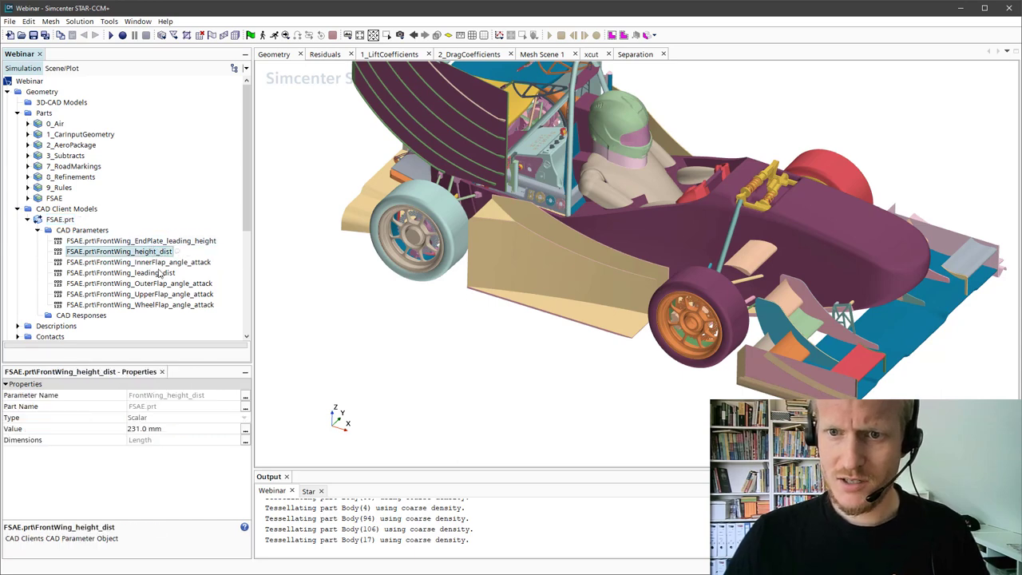
pyautogui.click(167, 264)
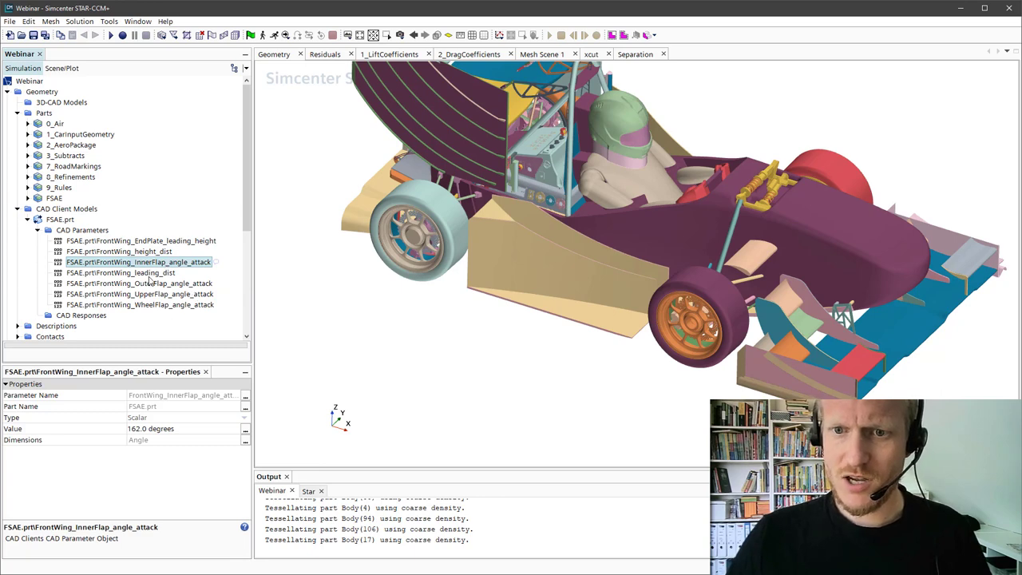
pyautogui.click(150, 274)
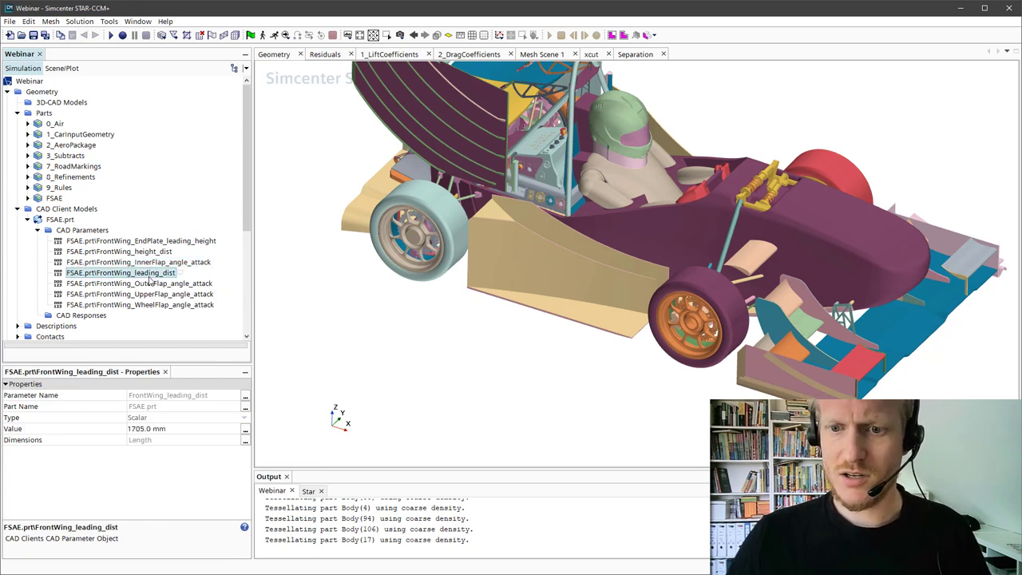
# Move the FSAE part into the 2_AeroPackage composite part and expand its subparts.
pyautogui.click(56, 199)
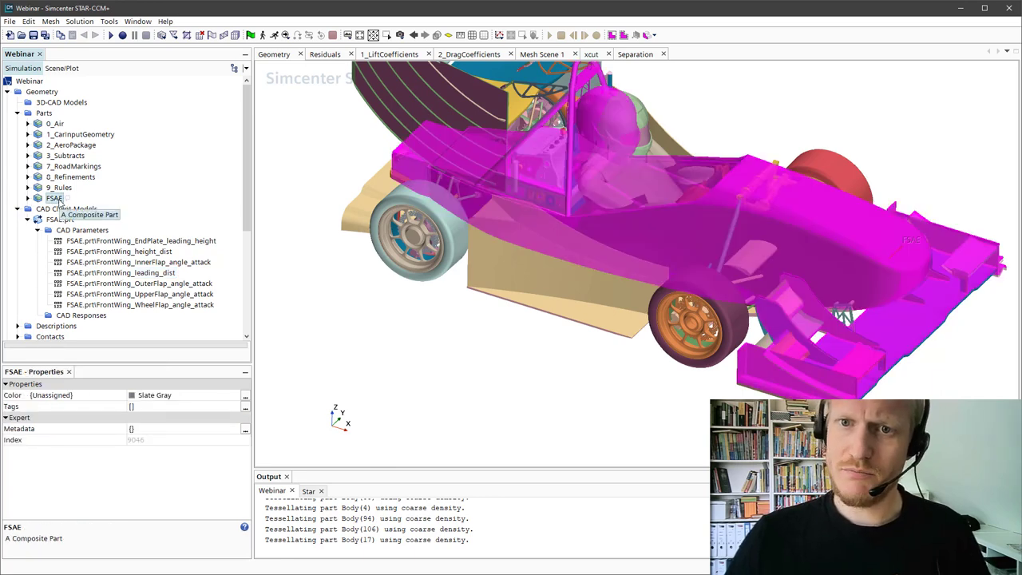
pyautogui.moveTo(52, 200); pyautogui.dragTo(73, 148)
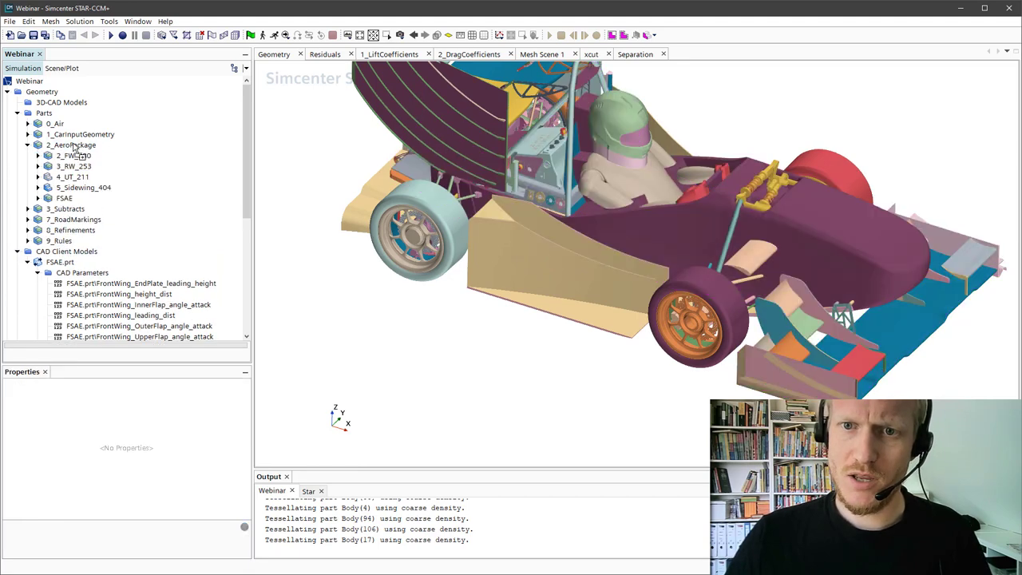
pyautogui.click(37, 198)
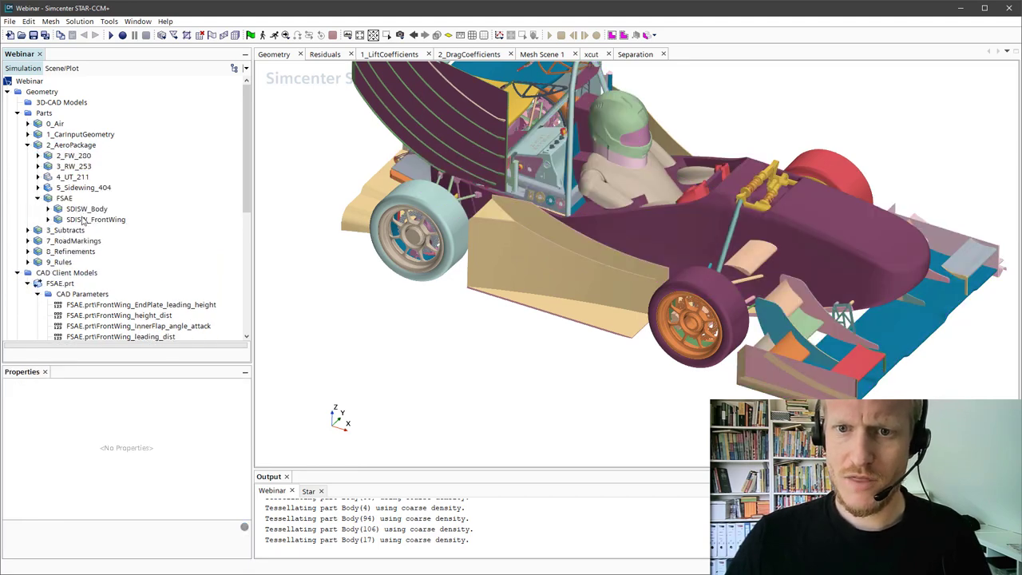
# Highlight the existing 2_FW_280 front wing part of the aero package on the car.
pyautogui.scroll(-3, 93, 223)
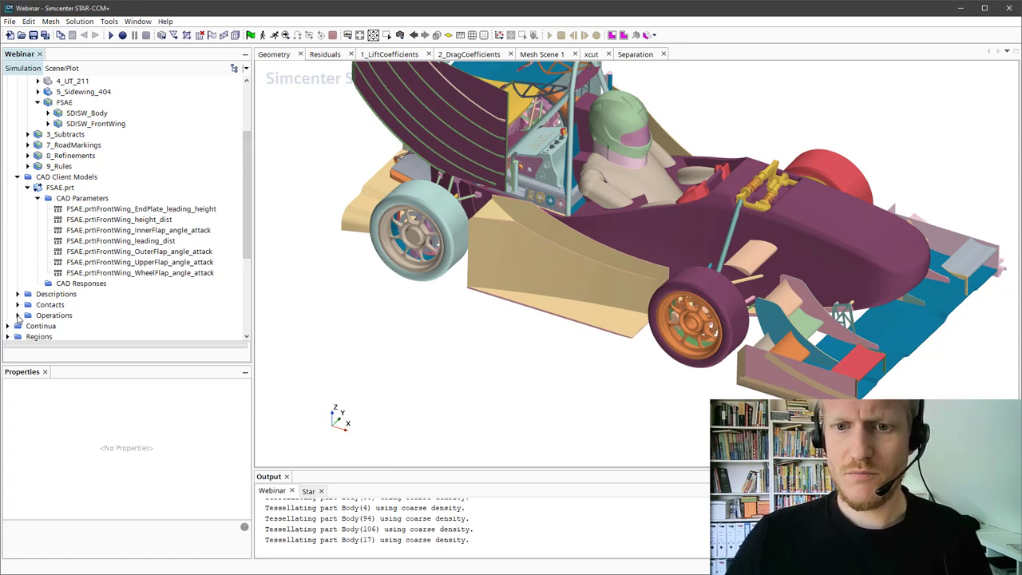
pyautogui.scroll(1, 68, 88)
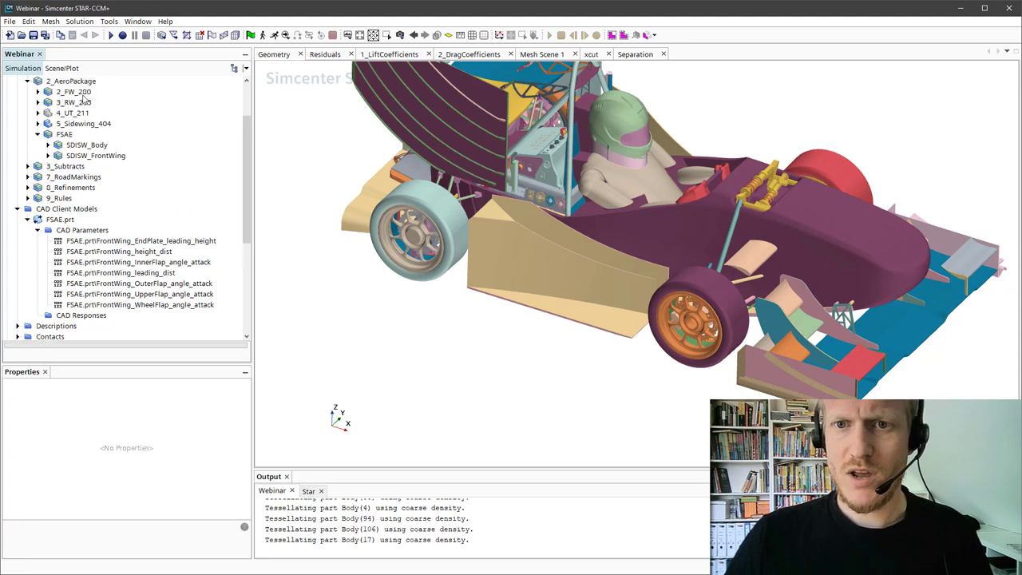
pyautogui.click(86, 95)
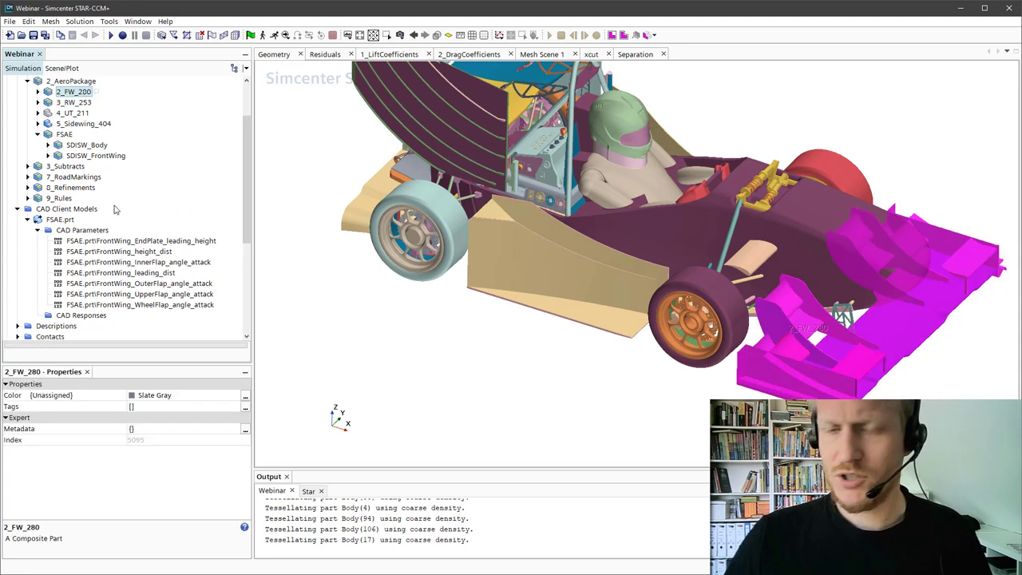
# Expand the geometry operations, inspect the Refinement_Offset operation's properties, and return to the aero package parts.
pyautogui.scroll(-2, 110, 218)
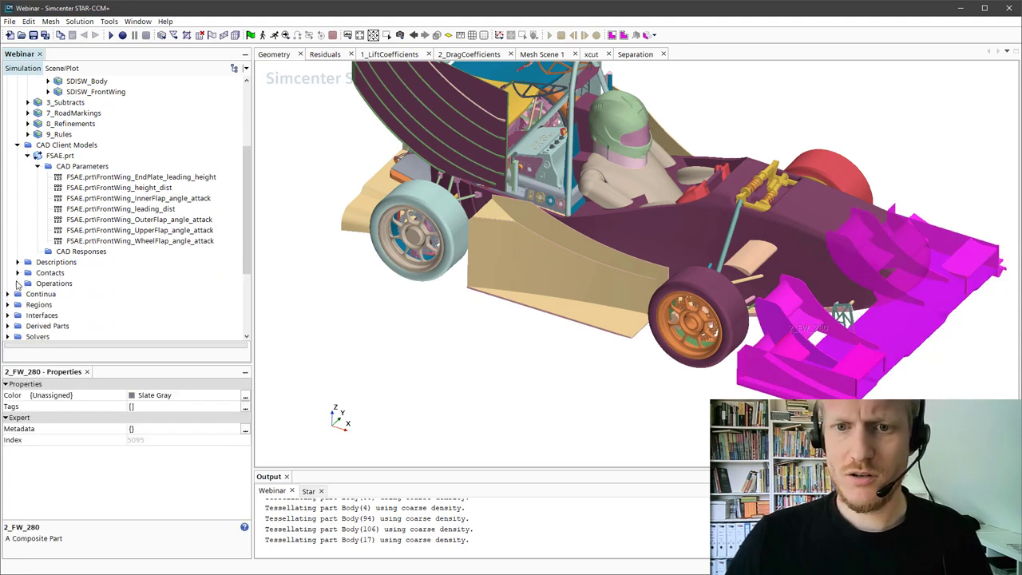
pyautogui.click(16, 283)
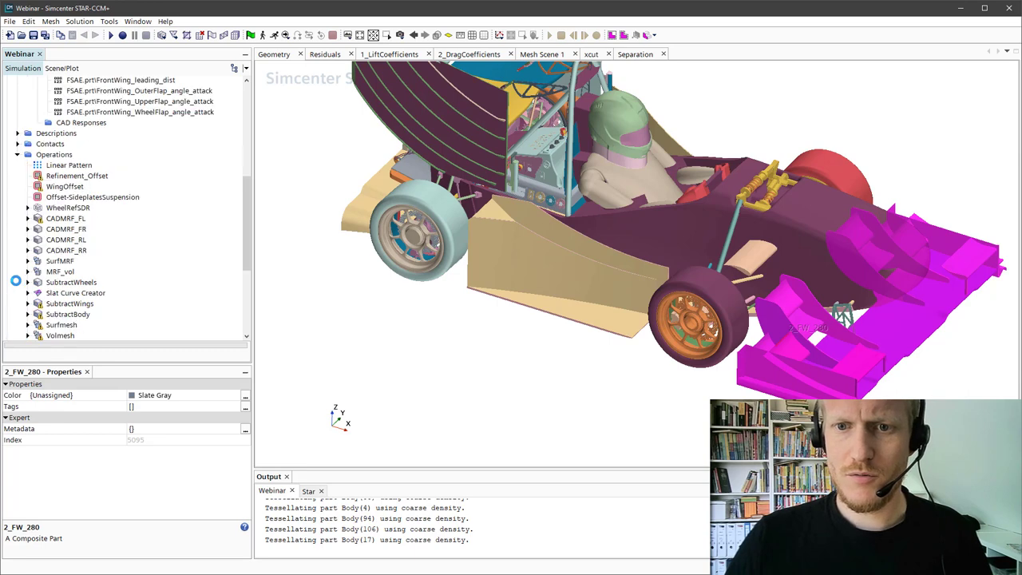
pyautogui.click(91, 180)
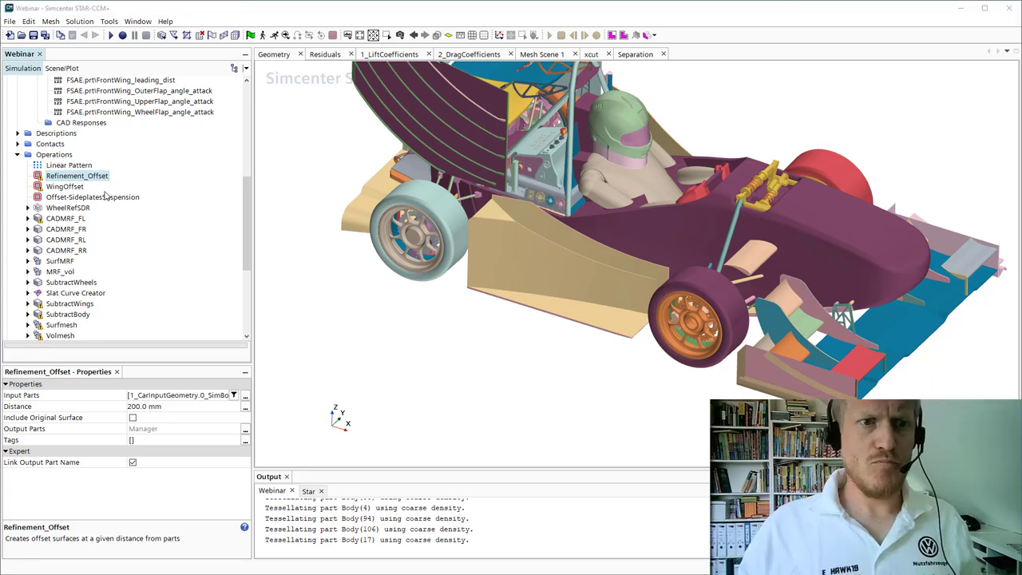
pyautogui.scroll(2, 113, 210)
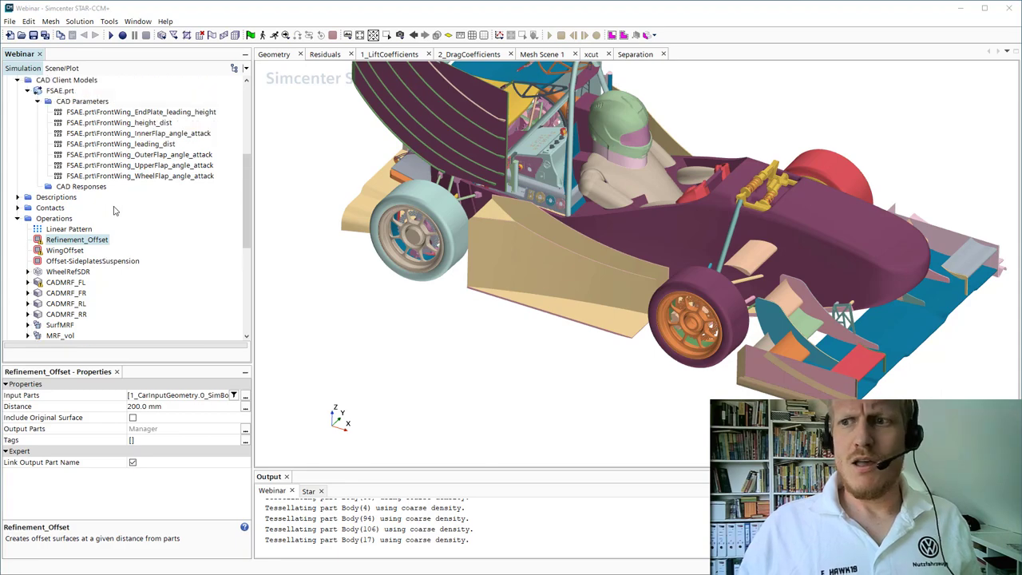
pyautogui.scroll(4, 114, 209)
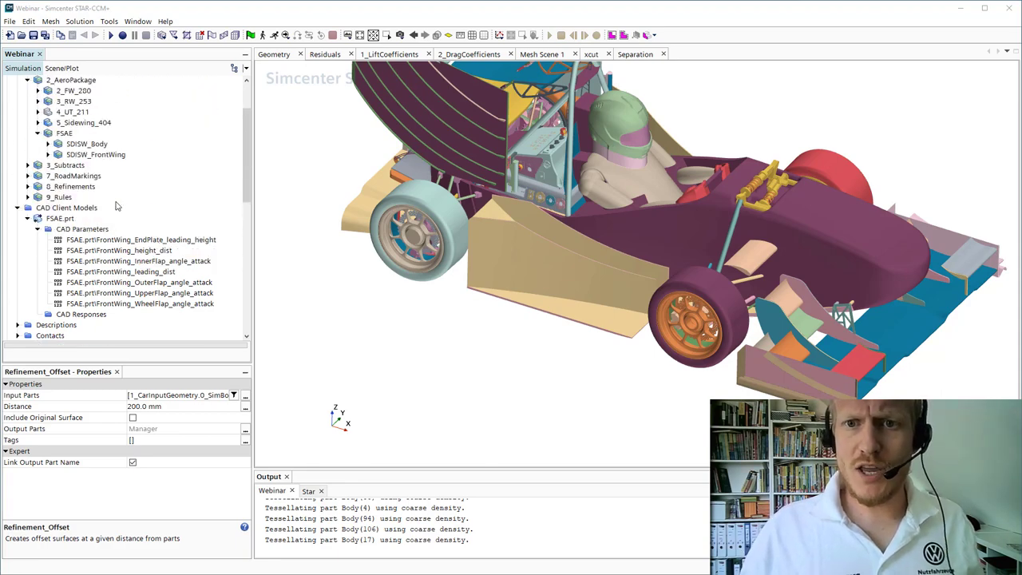
# Add the SDISW_FrontWing part to the Geometry scene in a new Surface displayer.
pyautogui.moveTo(790, 237); pyautogui.dragTo(550, 285)
pyautogui.scroll(-3, 555, 280)
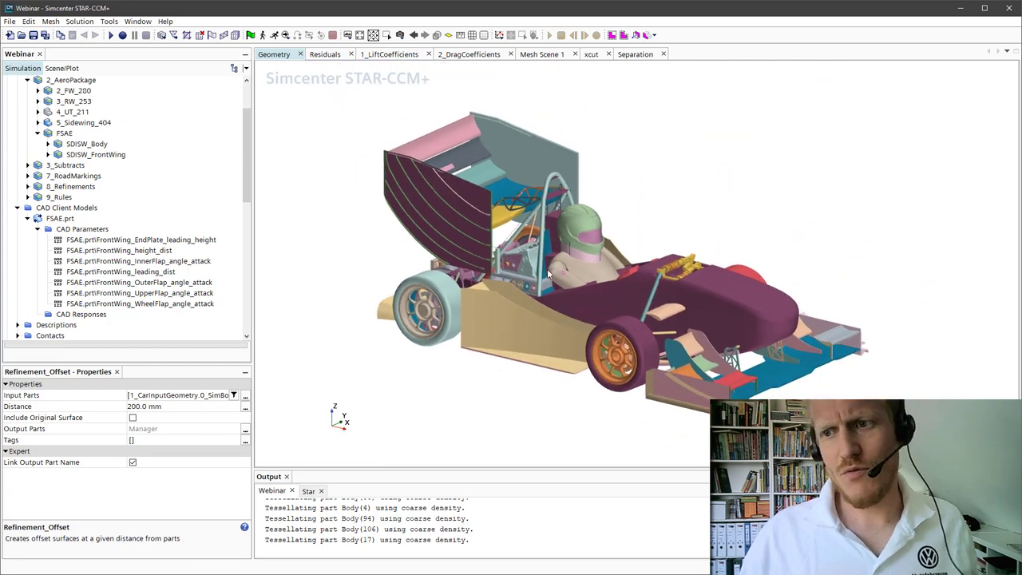
pyautogui.click(102, 155)
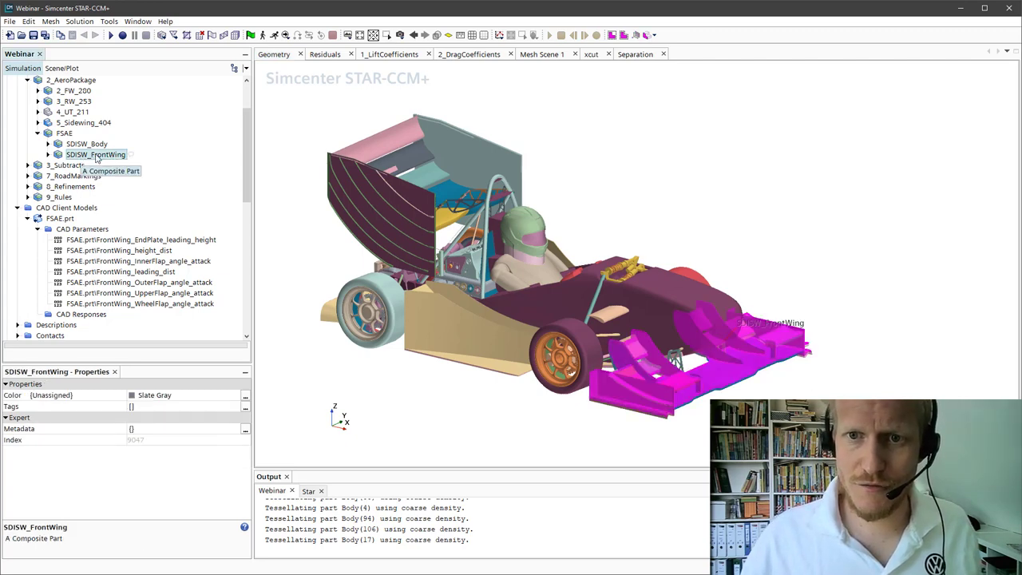
pyautogui.scroll(1, 158, 211)
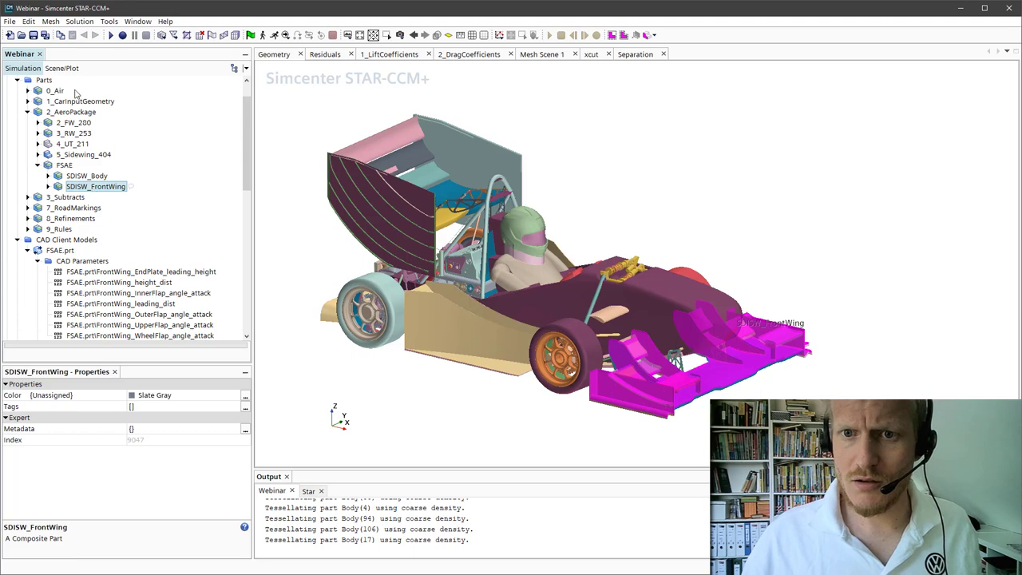
pyautogui.scroll(1, 101, 228)
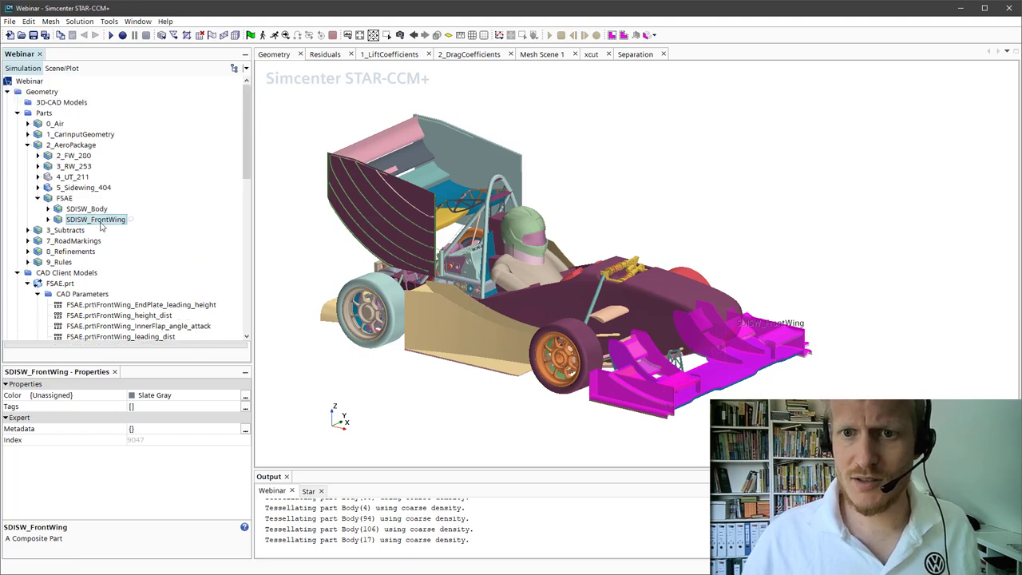
pyautogui.moveTo(100, 225); pyautogui.dragTo(612, 189)
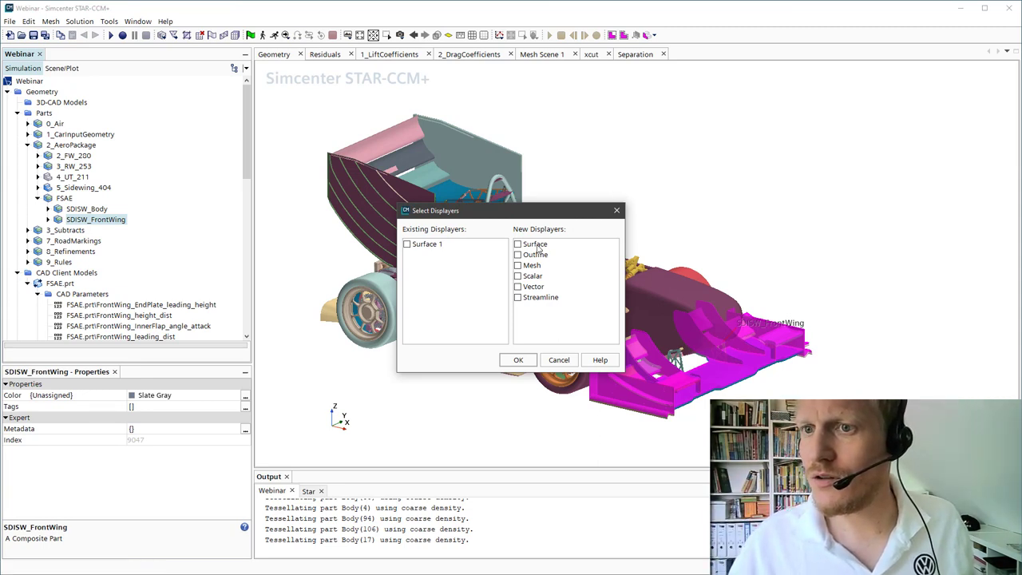
pyautogui.click(536, 245)
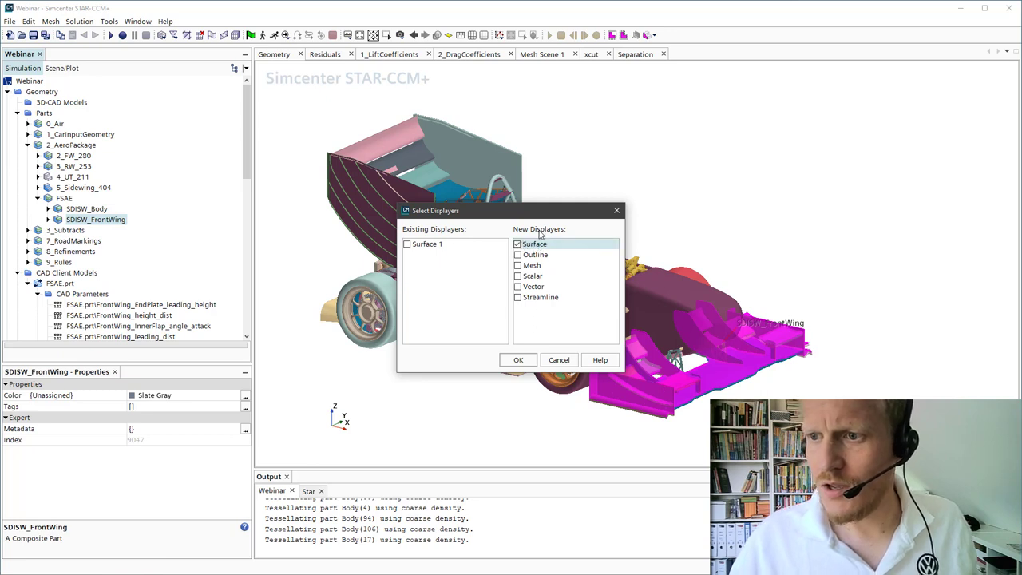
pyautogui.click(519, 361)
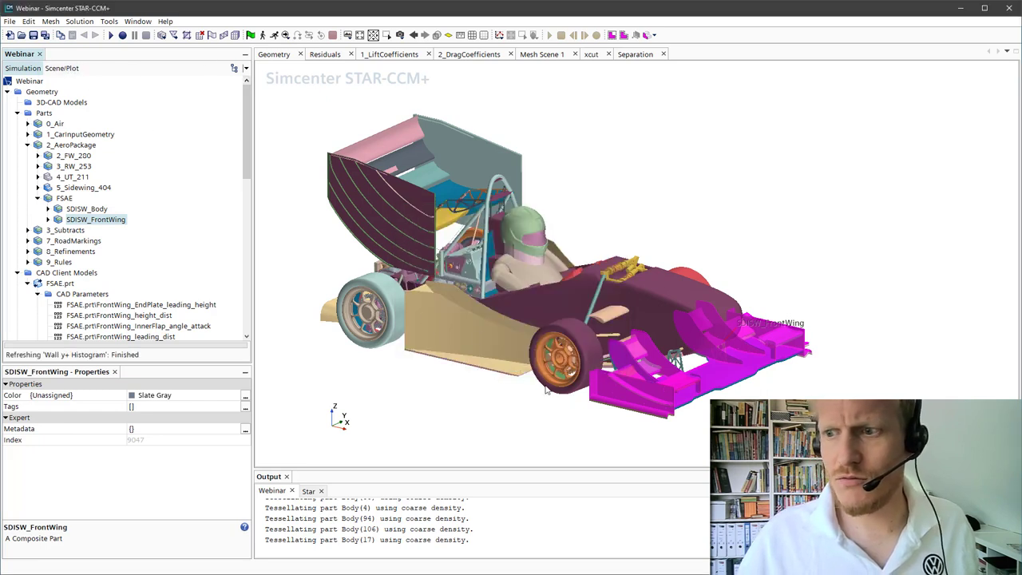
# Set the representation of the scene's Surface 2 displayer to Geometry.
pyautogui.click(62, 69)
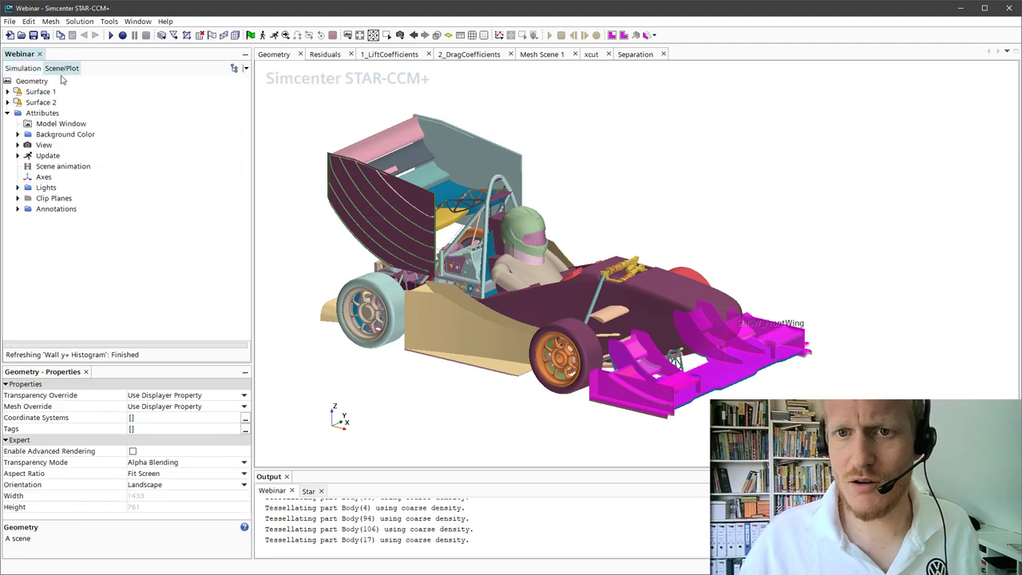
pyautogui.click(40, 103)
pyautogui.scroll(-5, 150, 449)
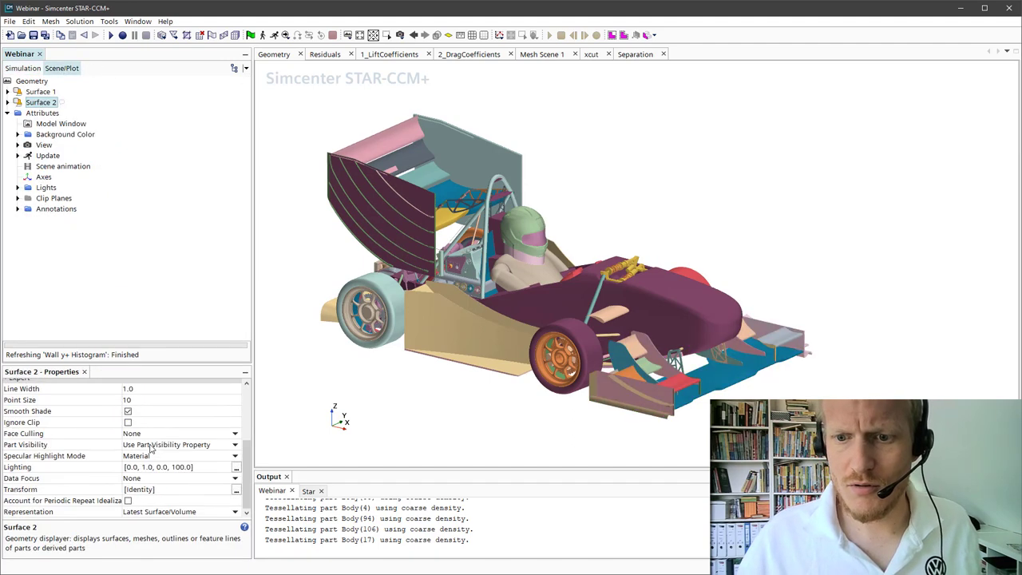
pyautogui.click(173, 515)
pyautogui.click(166, 526)
pyautogui.moveTo(687, 371); pyautogui.dragTo(399, 359)
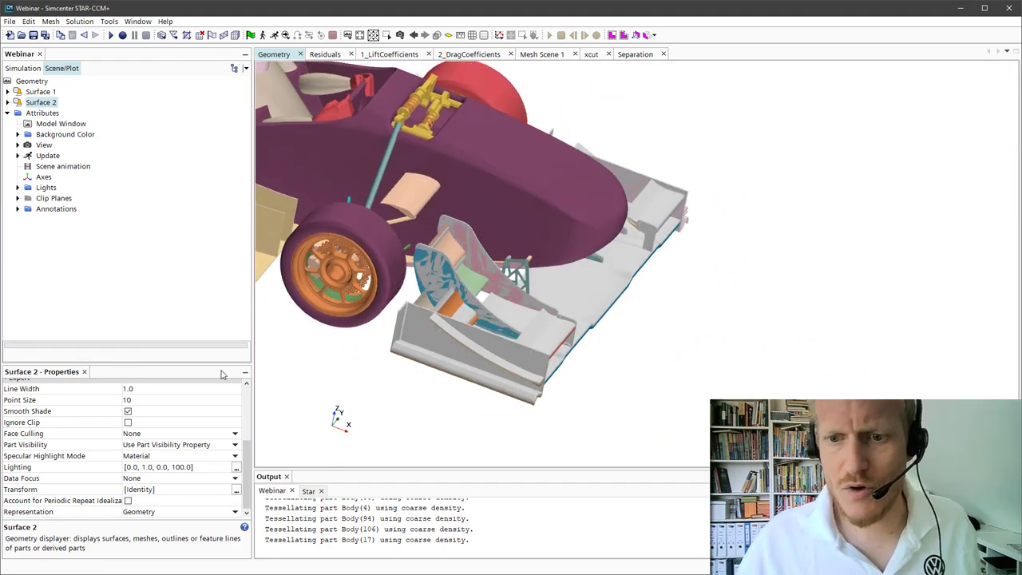
# Set the Surface 2 displayer's color mode to Distinguish Inputs and view the front wing on the car.
pyautogui.scroll(3, 156, 443)
pyautogui.moveTo(496, 332); pyautogui.dragTo(395, 330)
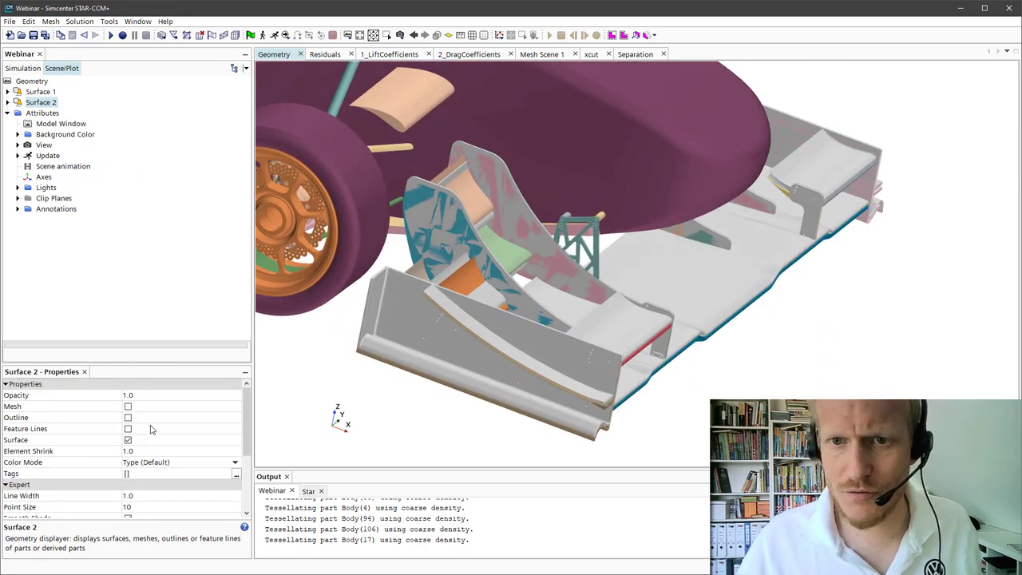
pyautogui.click(48, 461)
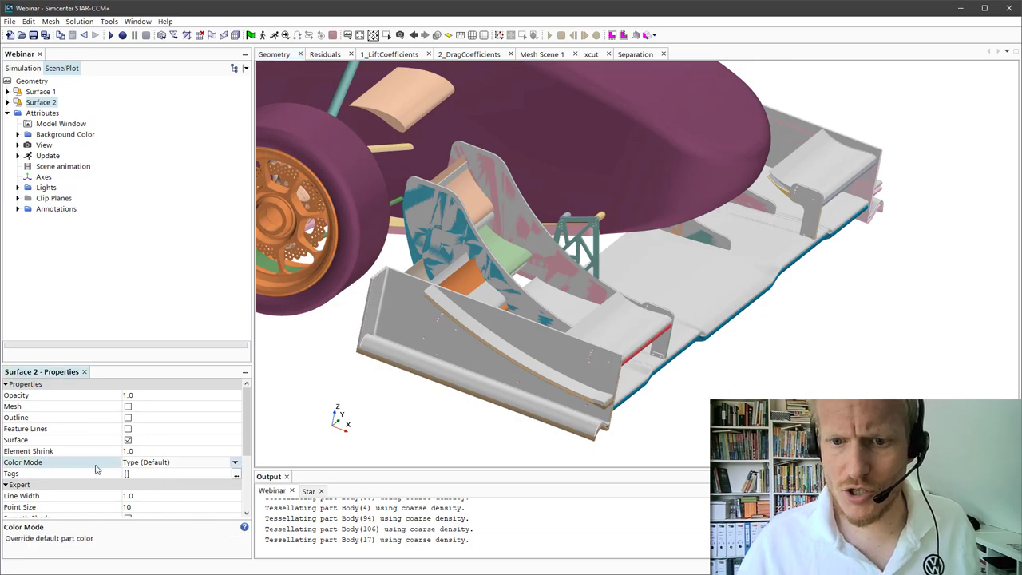
pyautogui.click(164, 465)
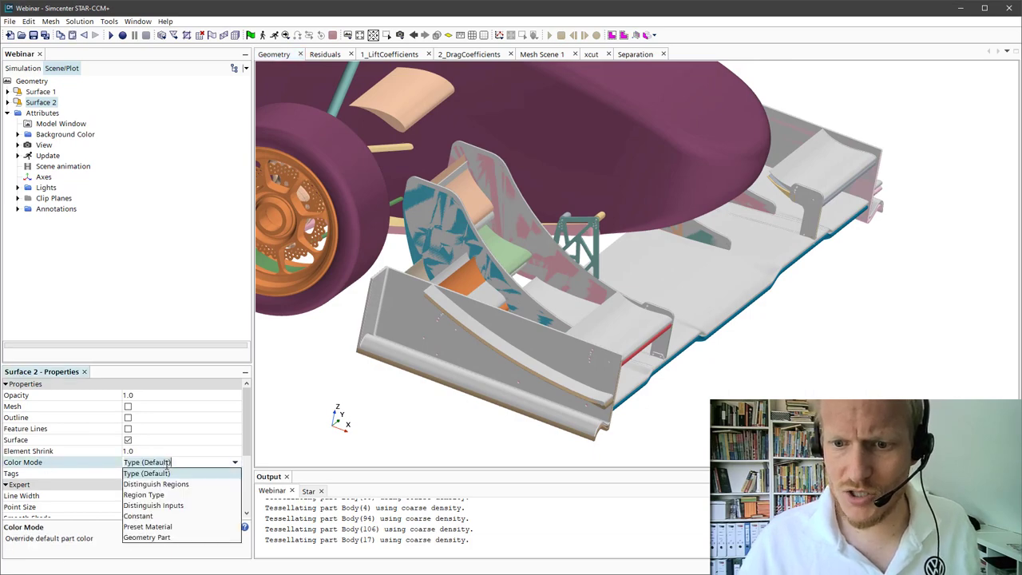
pyautogui.click(168, 508)
pyautogui.moveTo(652, 299); pyautogui.dragTo(416, 208)
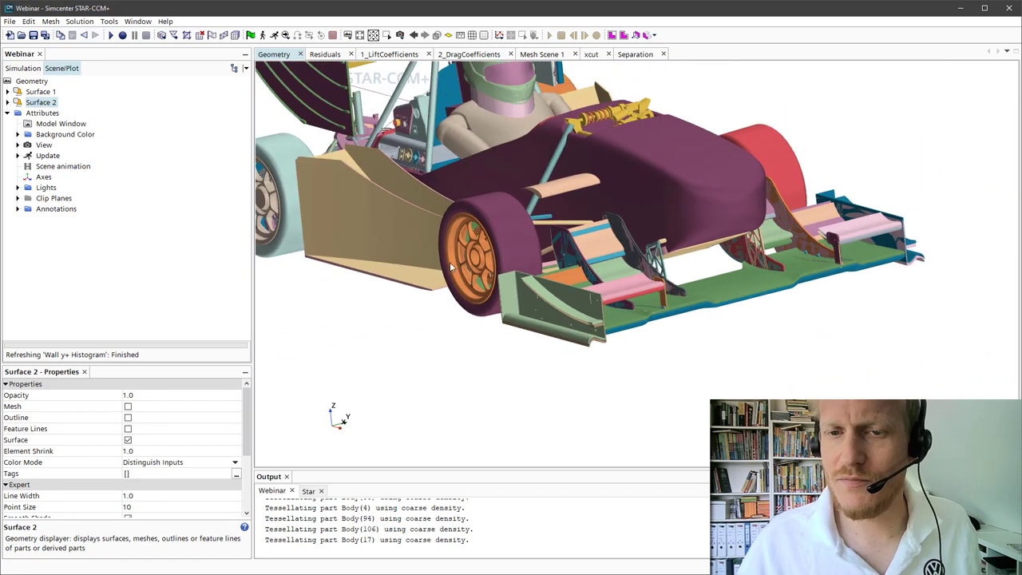
# Add SDISW_FrontWing from the FSAE part to the input parts of the Refinement_Offset operation.
pyautogui.click(23, 67)
pyautogui.scroll(-3, 79, 225)
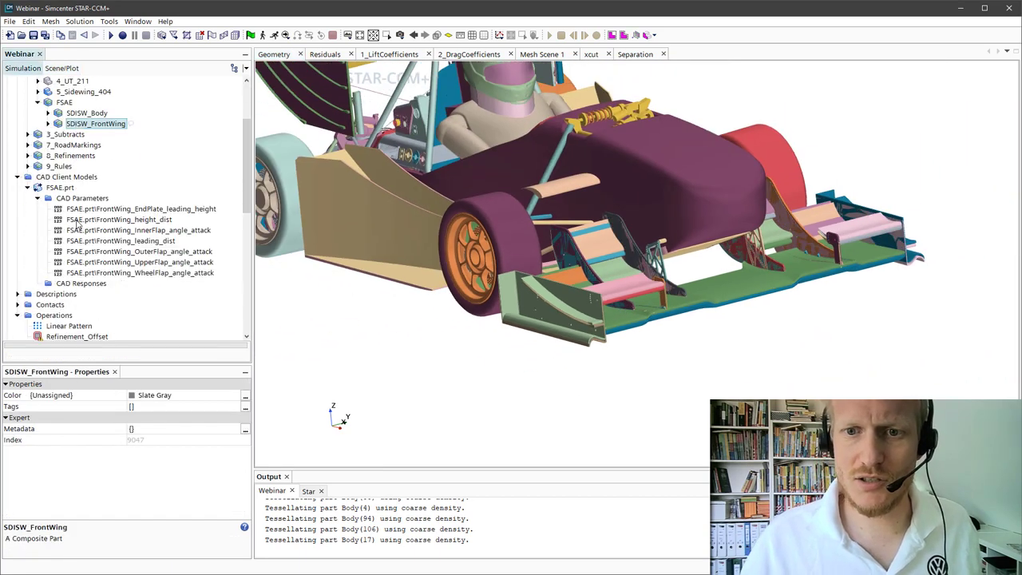
pyautogui.scroll(-3, 78, 258)
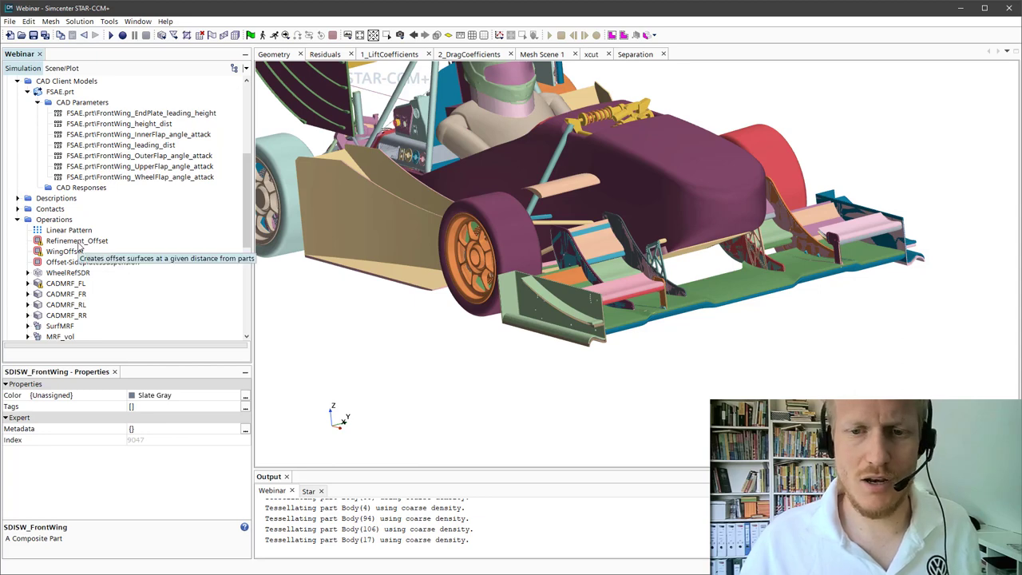
pyautogui.scroll(-1, 80, 244)
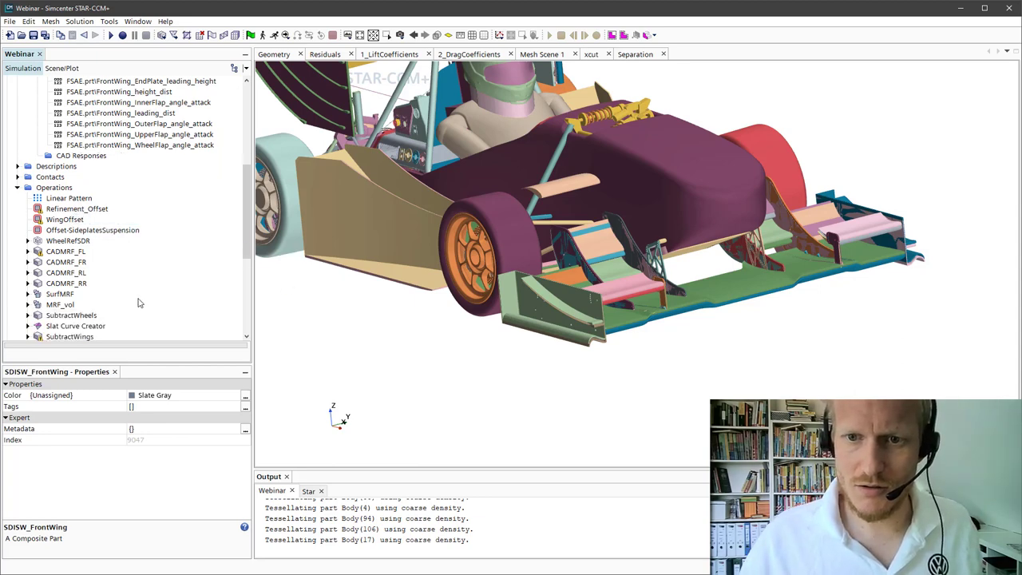
pyautogui.click(77, 208)
pyautogui.click(245, 396)
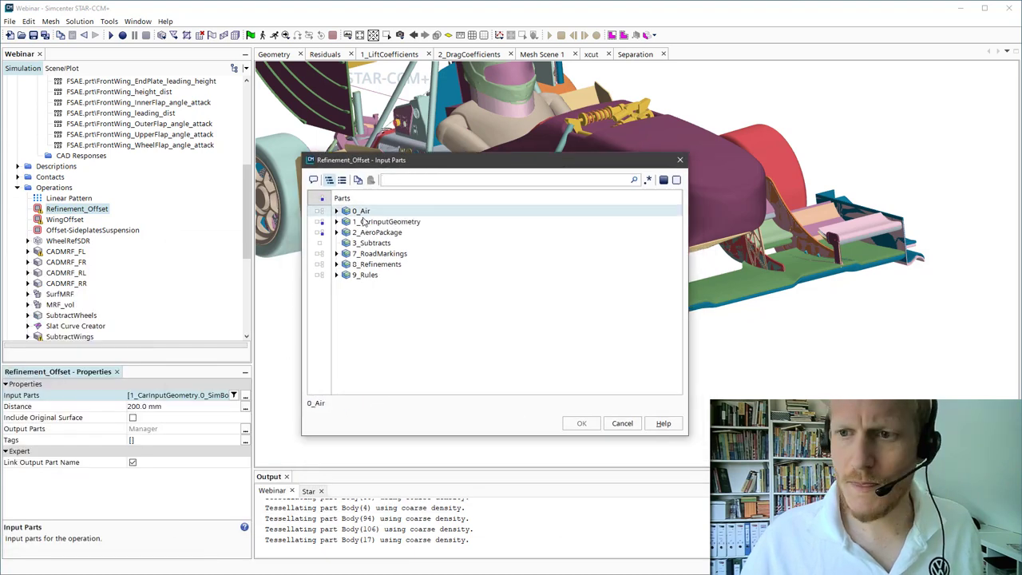
pyautogui.click(336, 232)
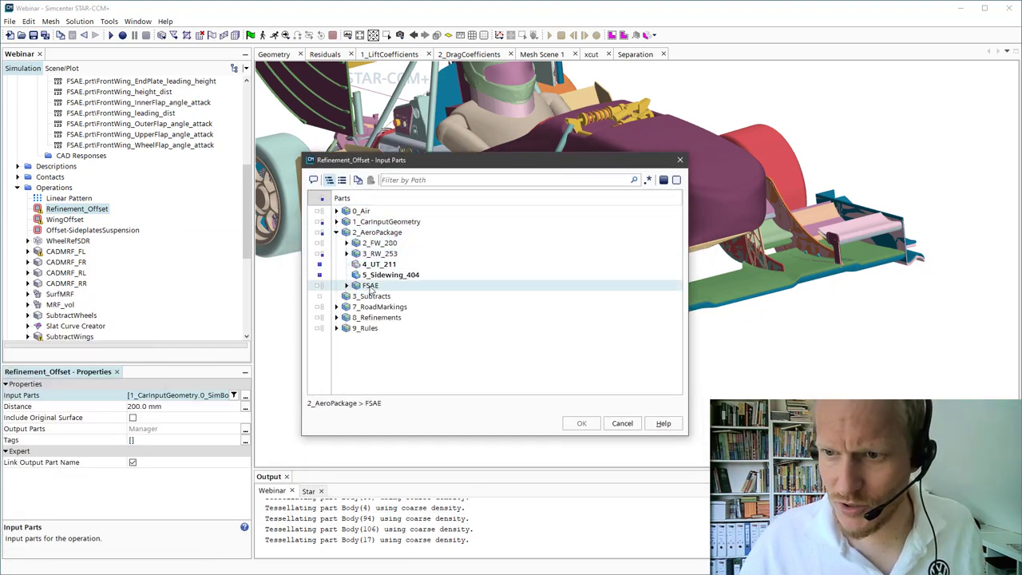
pyautogui.click(346, 285)
pyautogui.click(408, 307)
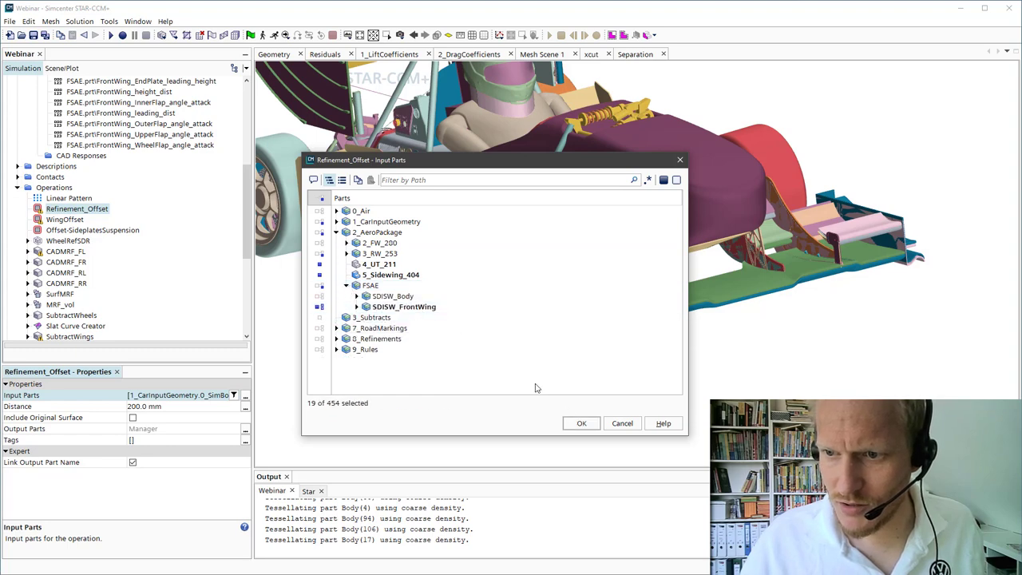
pyautogui.click(581, 423)
# Add SDISW_FrontWing from the FSAE part to the input parts of the WingOffset operation.
pyautogui.click(66, 221)
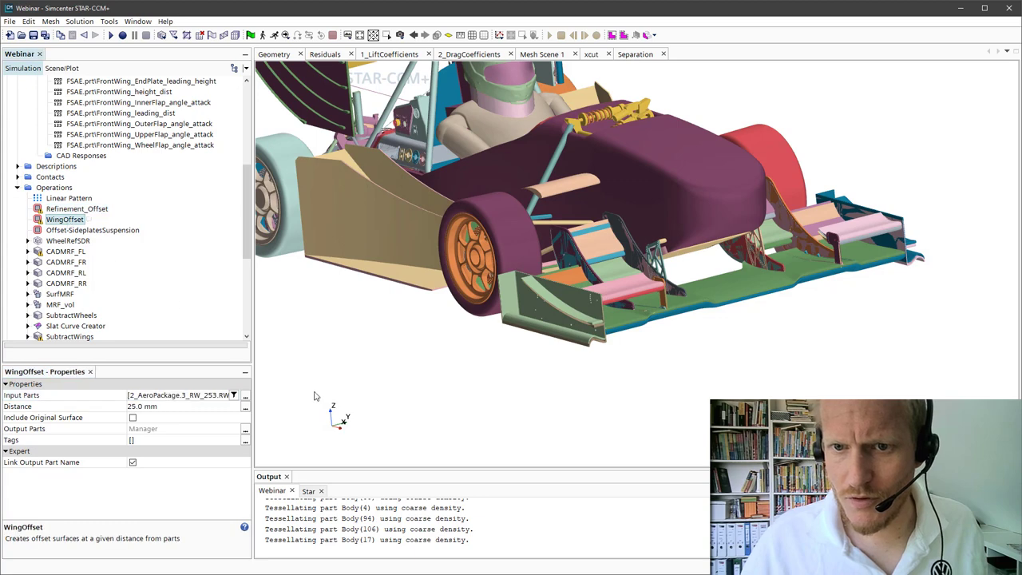
pyautogui.click(245, 397)
pyautogui.click(345, 232)
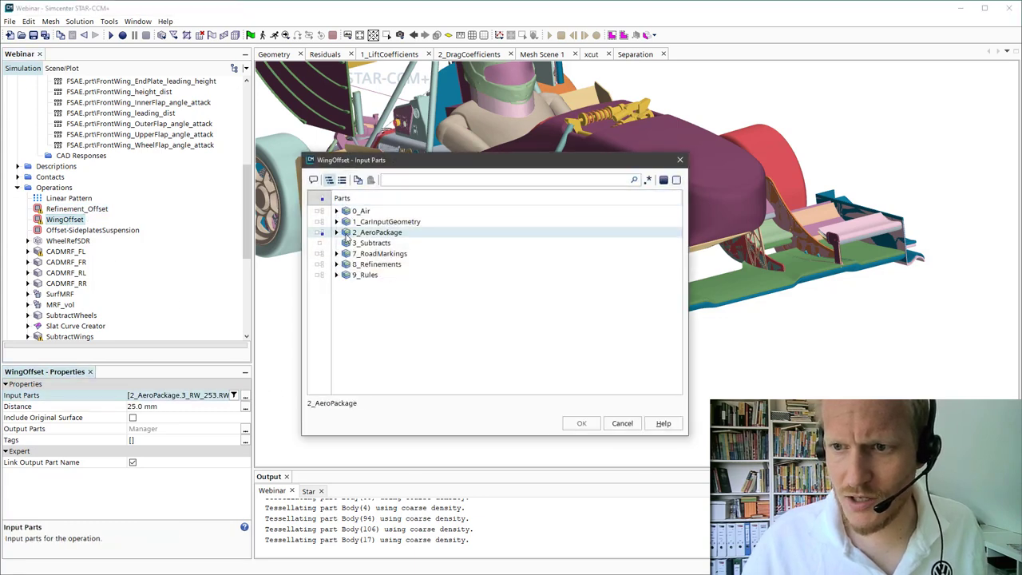
pyautogui.click(337, 232)
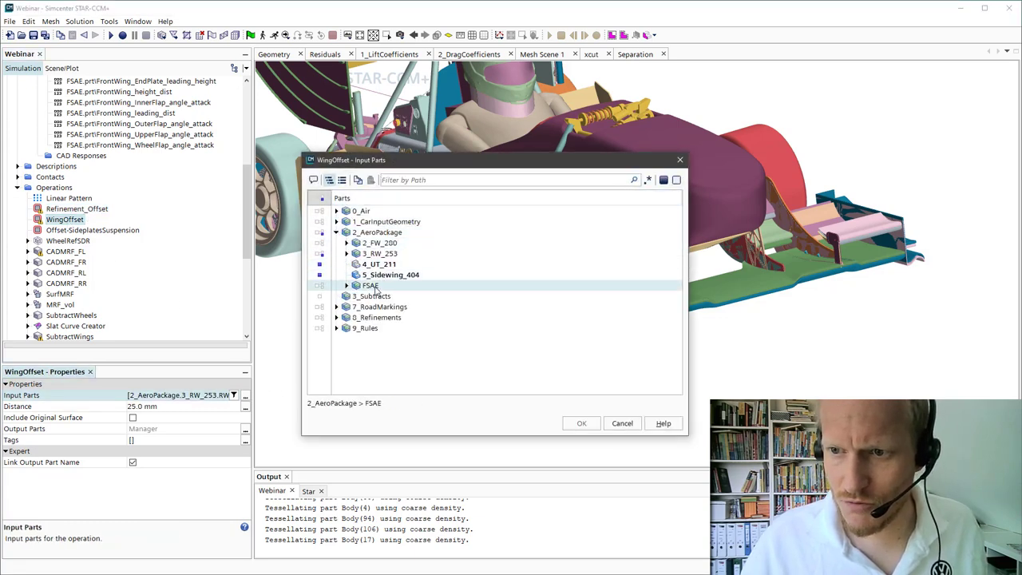
pyautogui.click(347, 286)
pyautogui.click(408, 307)
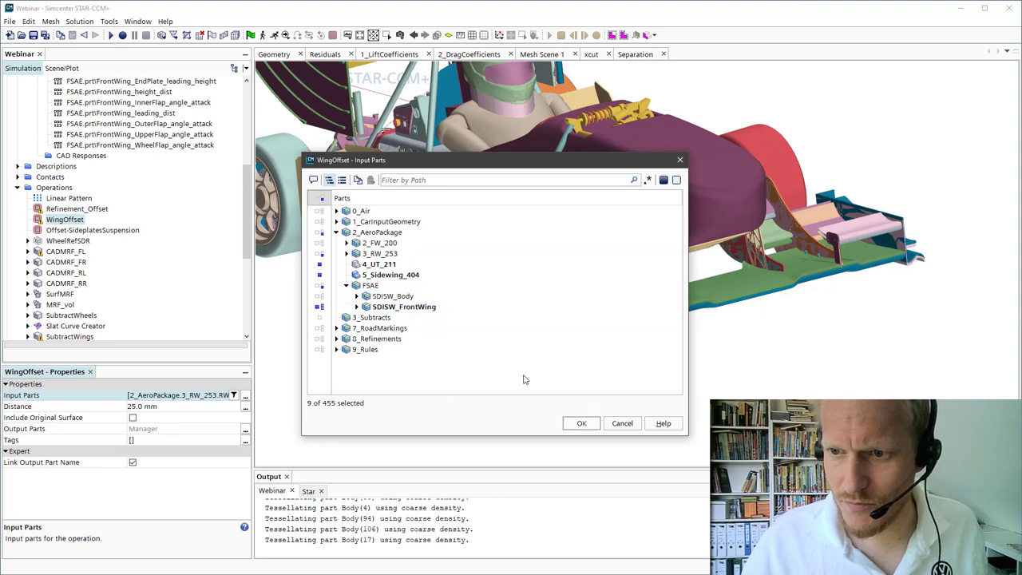
pyautogui.click(320, 296)
pyautogui.click(581, 423)
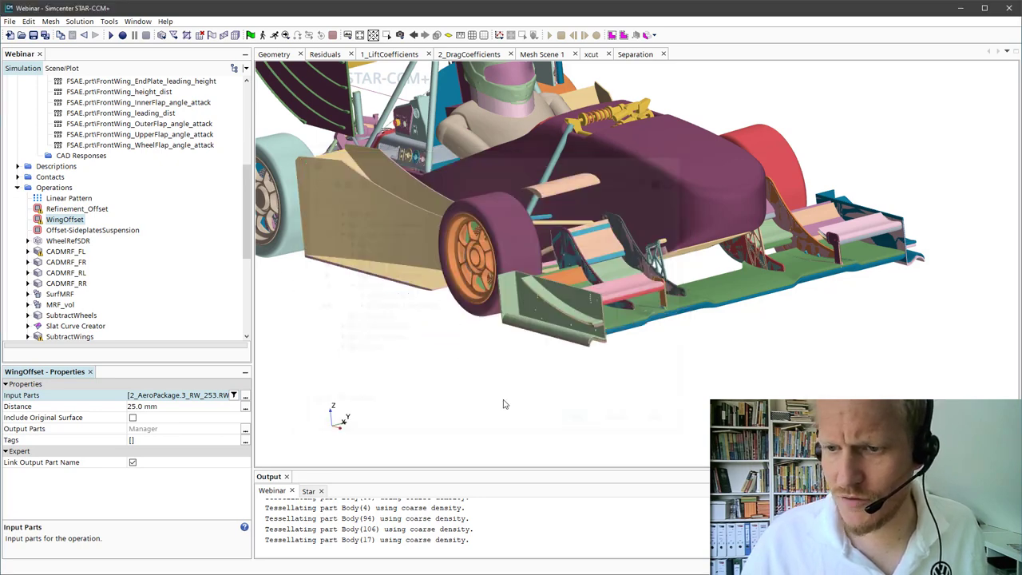
# Add SDISW_FrontWing from the FSAE part to the input parts of the SubtractWings operation.
pyautogui.scroll(-1, 108, 301)
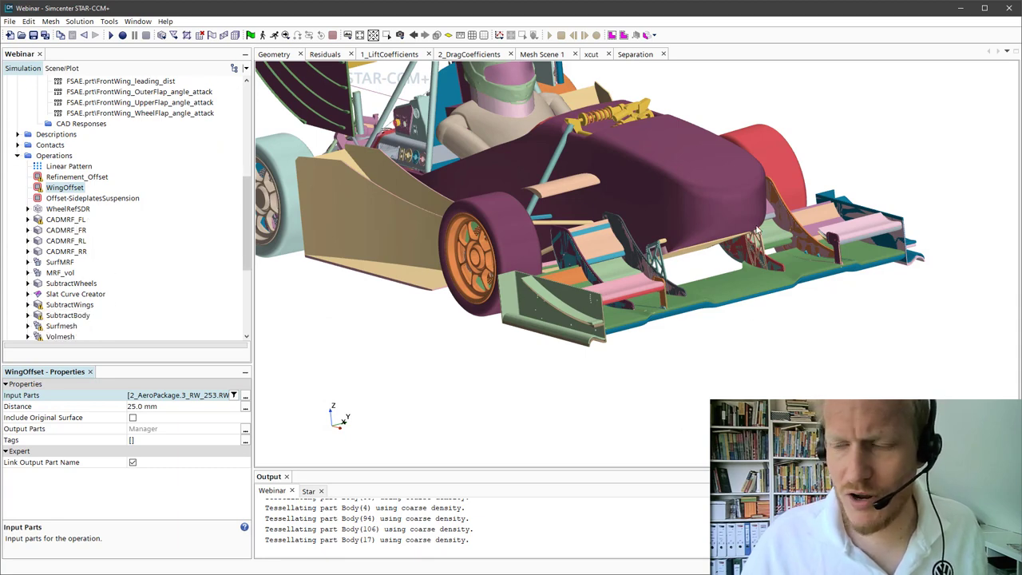
pyautogui.moveTo(639, 185); pyautogui.dragTo(687, 199)
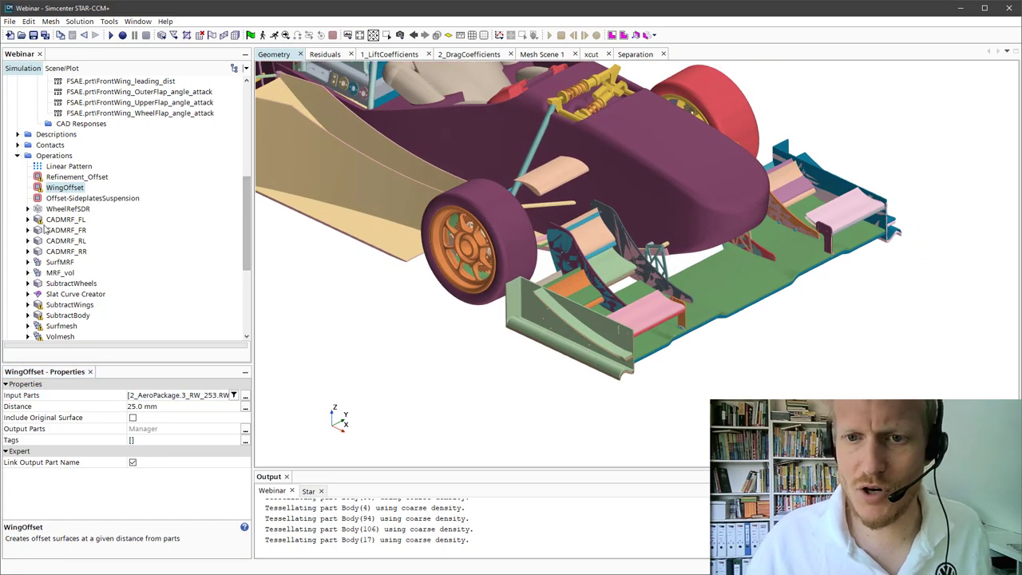
pyautogui.click(81, 306)
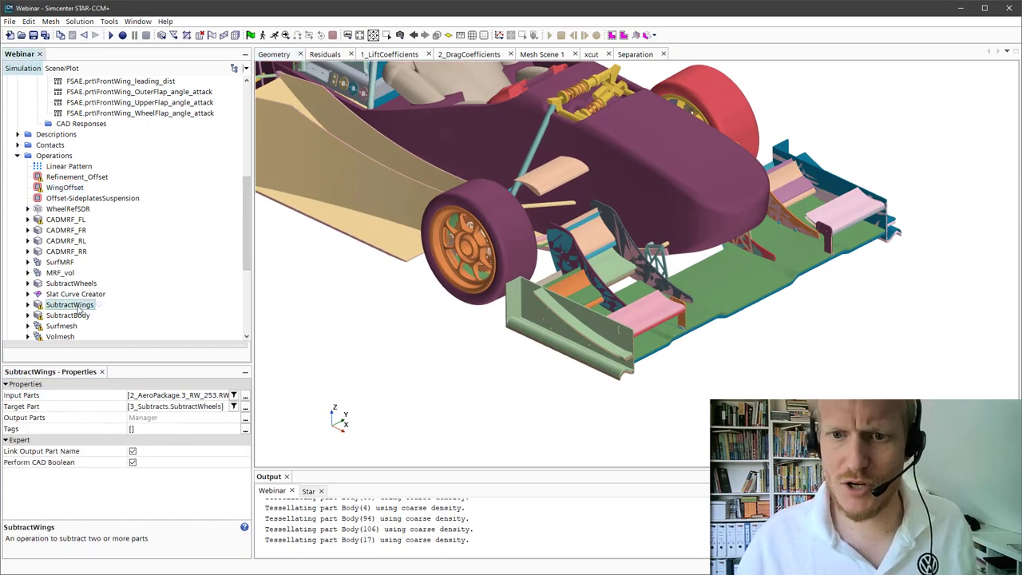
pyautogui.scroll(-3, 115, 298)
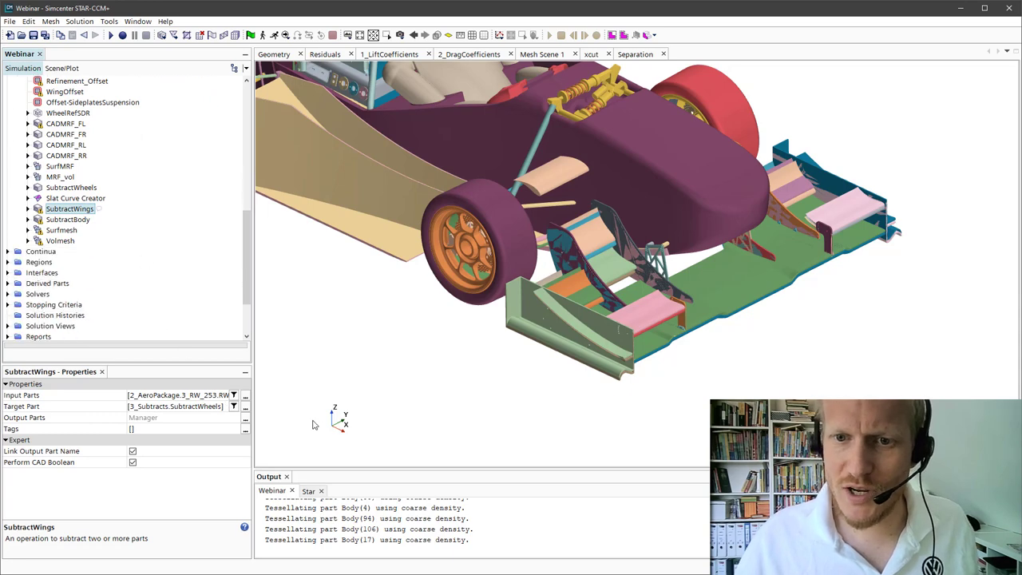
pyautogui.click(245, 395)
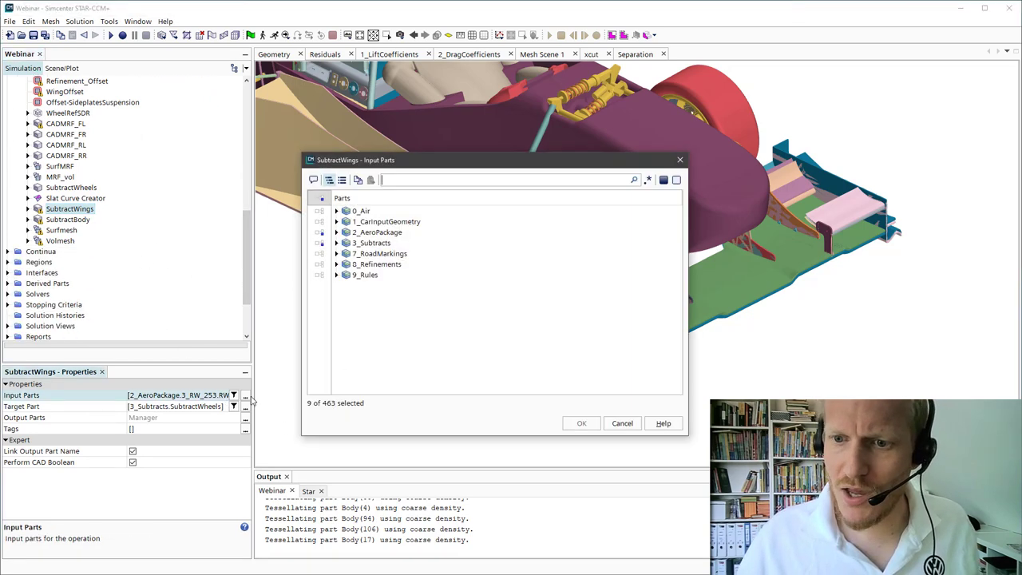
pyautogui.click(337, 232)
pyautogui.click(346, 285)
pyautogui.click(395, 307)
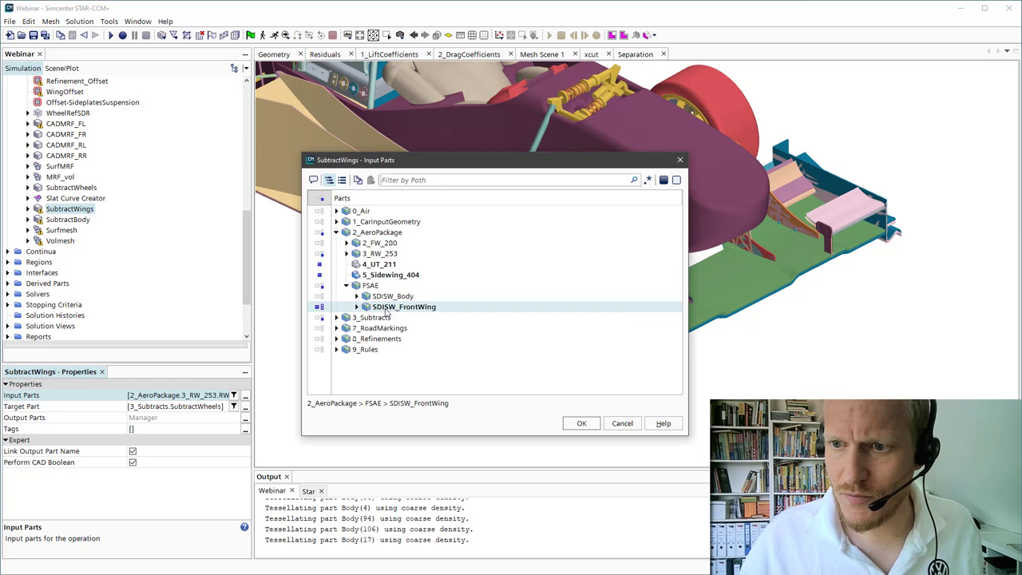
pyautogui.click(583, 423)
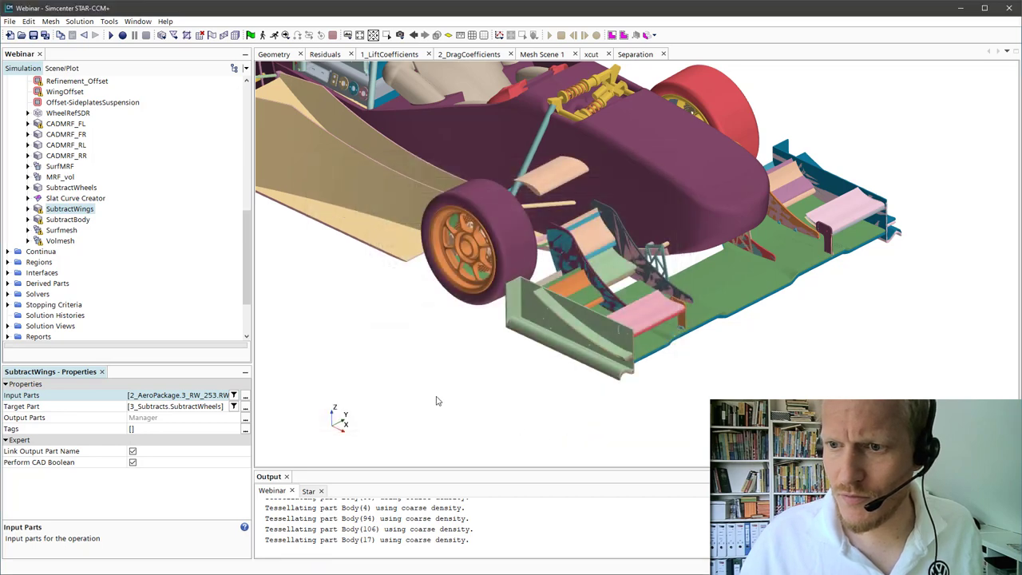
# Check the SubtractBody operation's input parts and leave the selection without changing it.
pyautogui.click(70, 220)
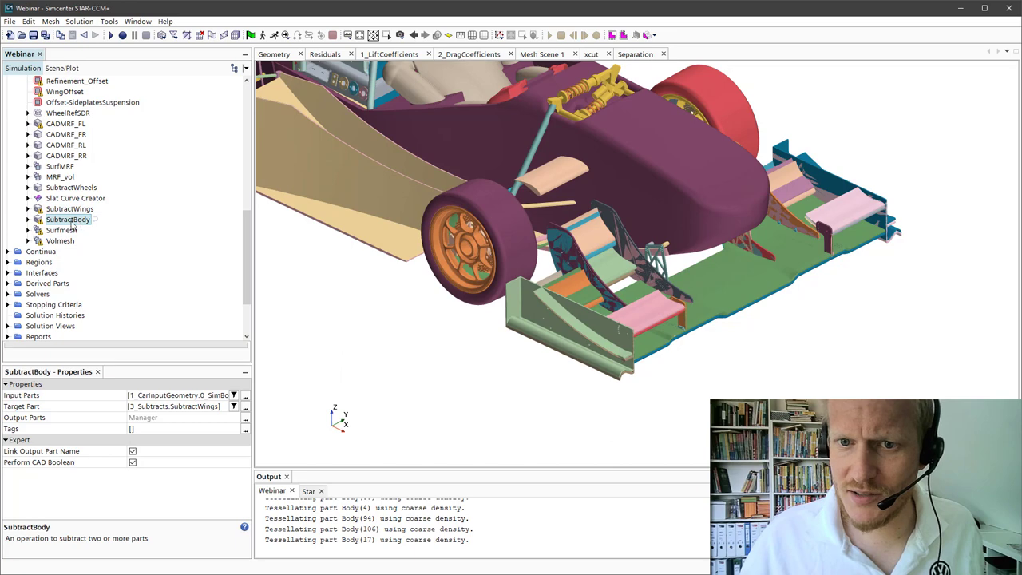
pyautogui.click(245, 395)
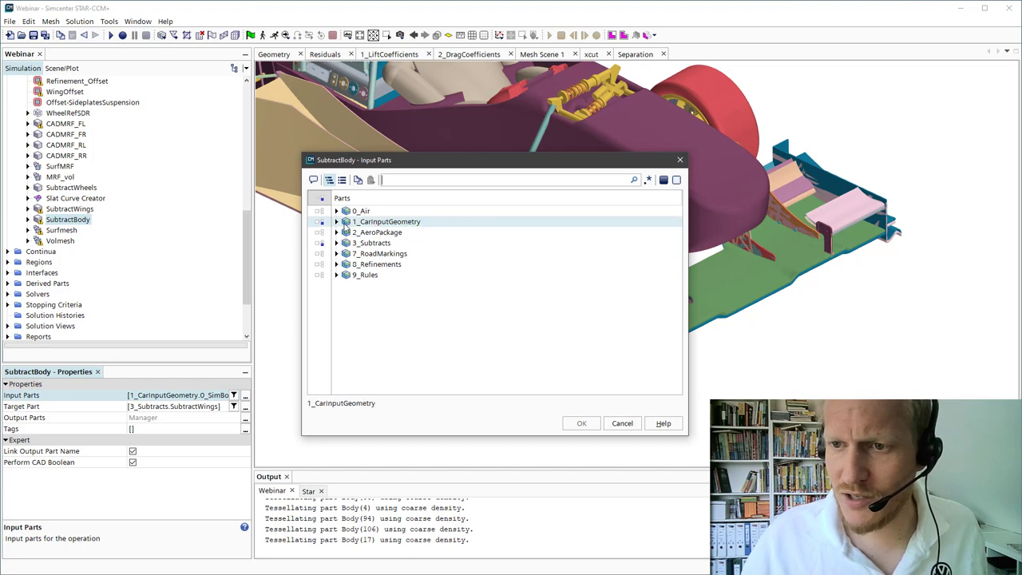
pyautogui.click(621, 424)
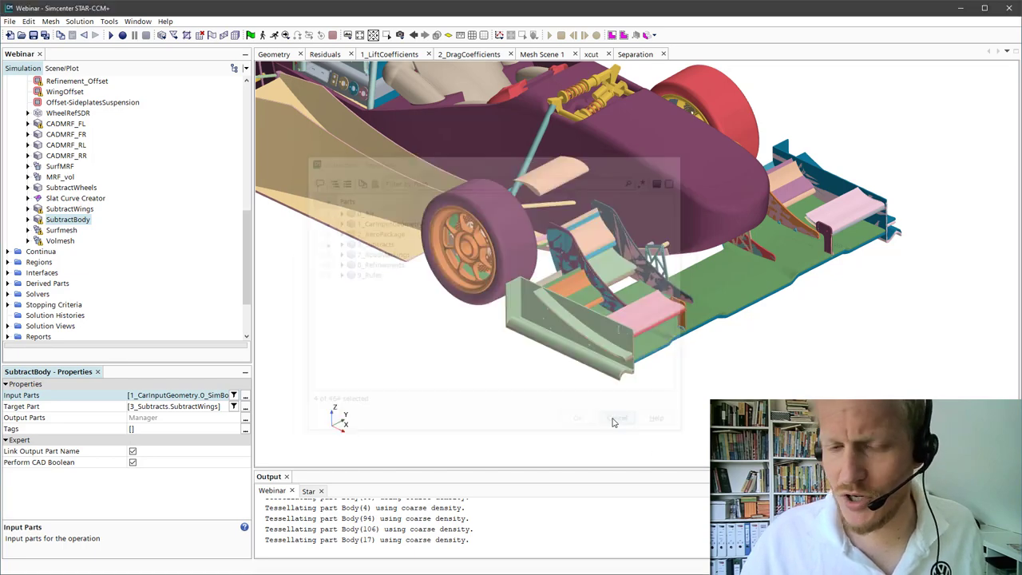
# Assign the 2_AeroPackage surfaces from SubtractWings within SubtractBody as part surfaces of Surfmesh's Wings custom control.
pyautogui.click(64, 230)
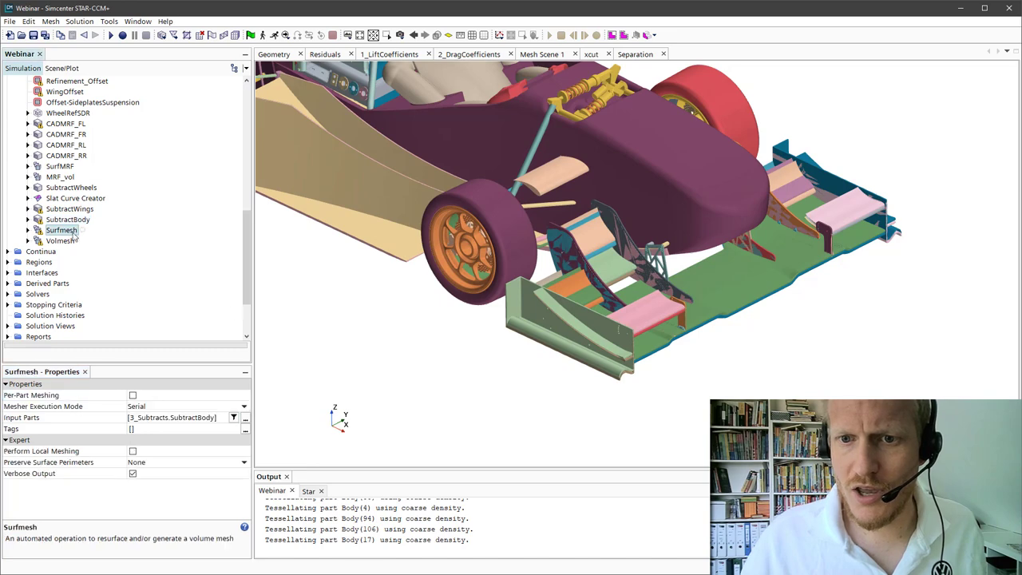
pyautogui.click(28, 230)
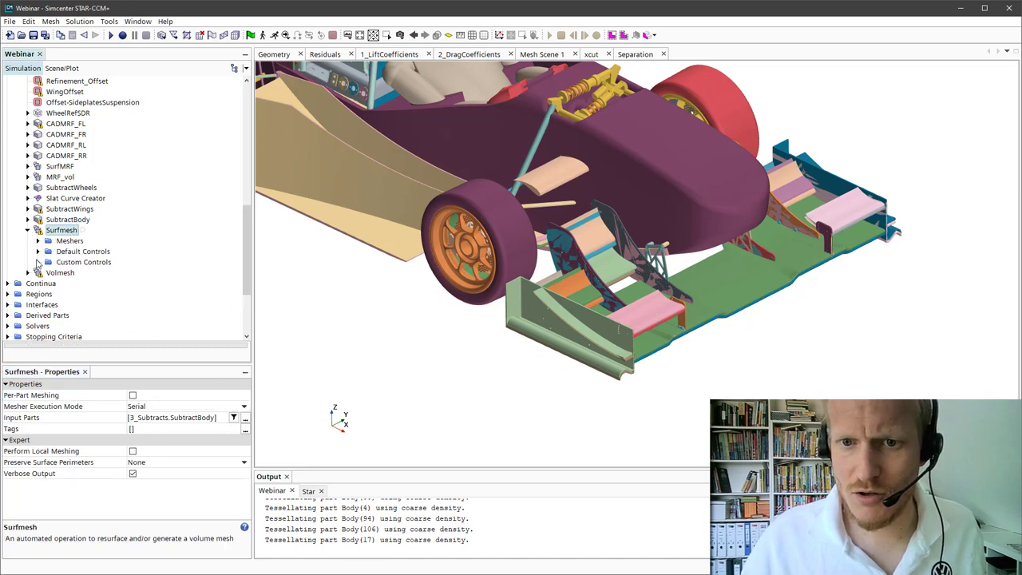
pyautogui.click(38, 262)
pyautogui.scroll(-2, 110, 271)
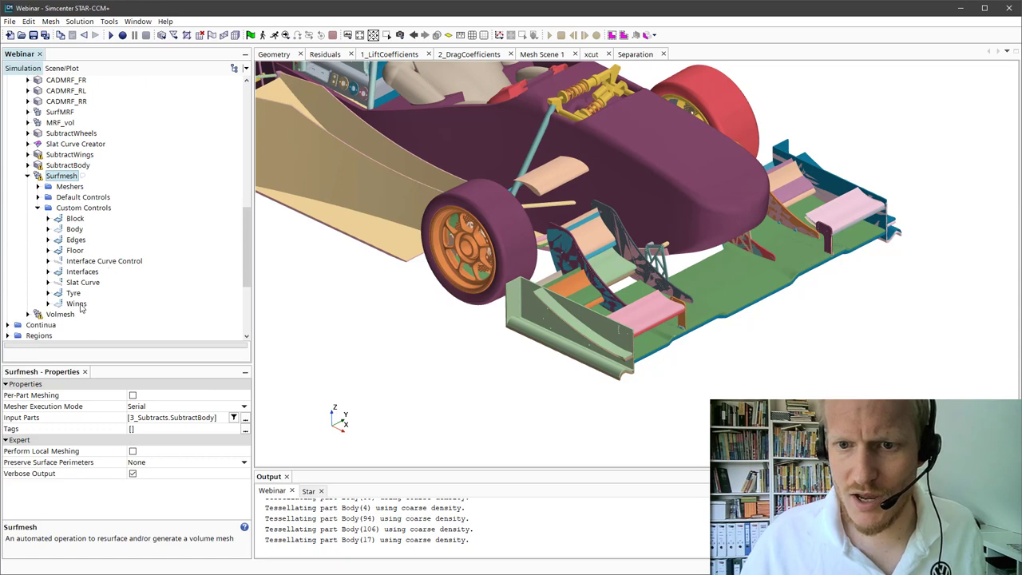
pyautogui.click(78, 304)
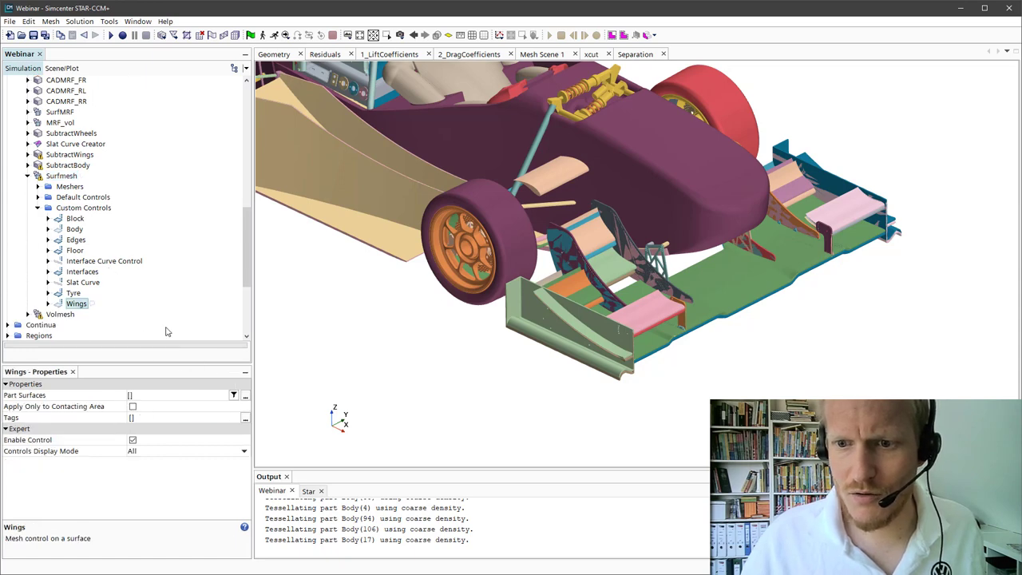
pyautogui.click(245, 396)
pyautogui.click(371, 212)
pyautogui.click(337, 211)
pyautogui.click(350, 230)
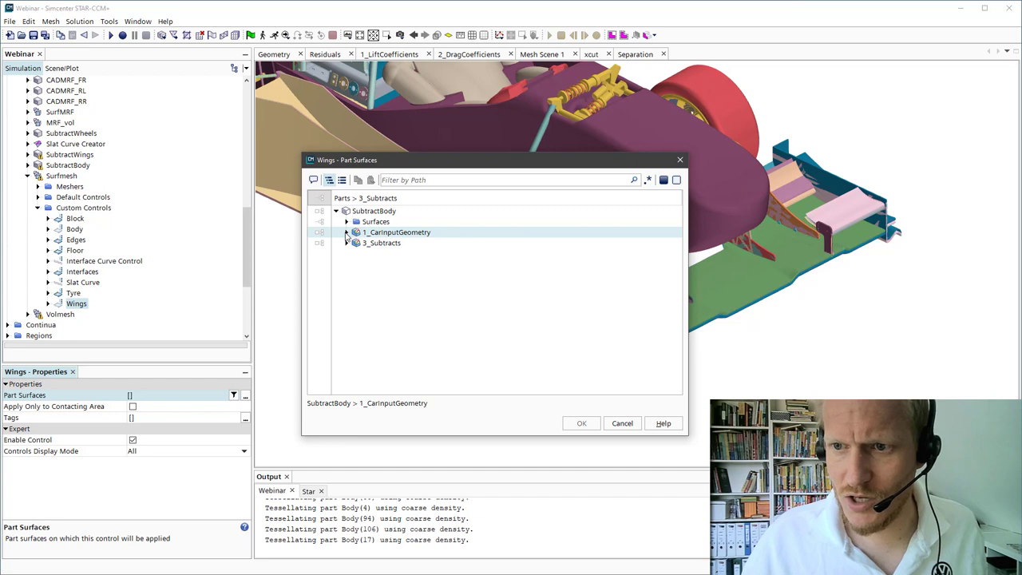
pyautogui.click(346, 242)
pyautogui.click(346, 243)
pyautogui.click(357, 253)
pyautogui.click(356, 254)
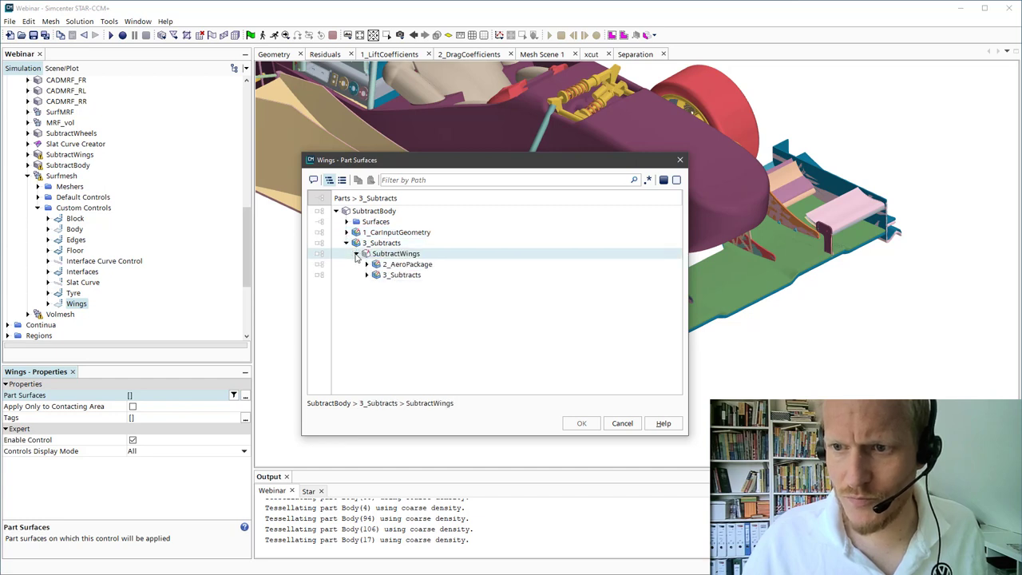
pyautogui.click(370, 265)
pyautogui.click(366, 265)
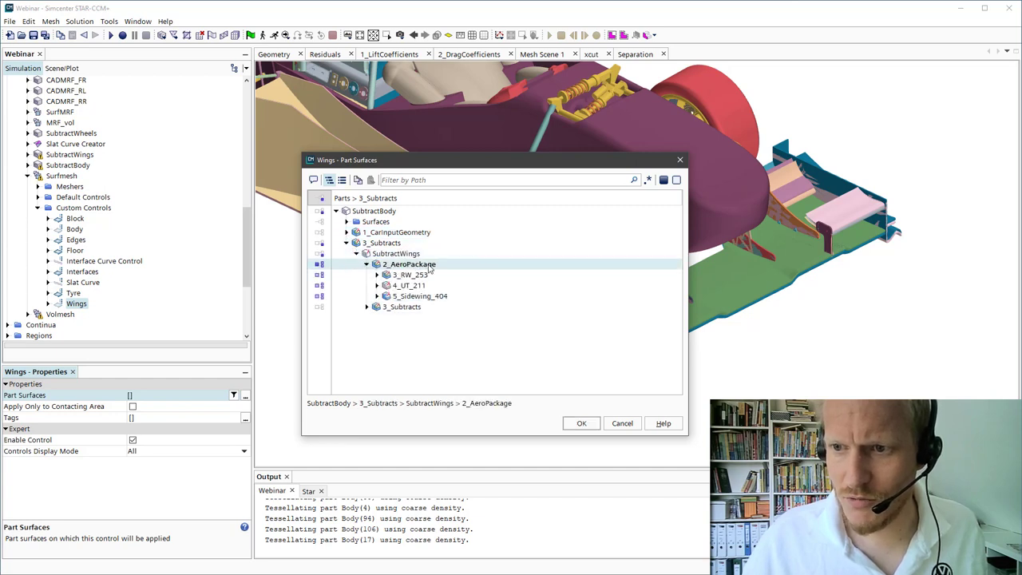
pyautogui.press('space')
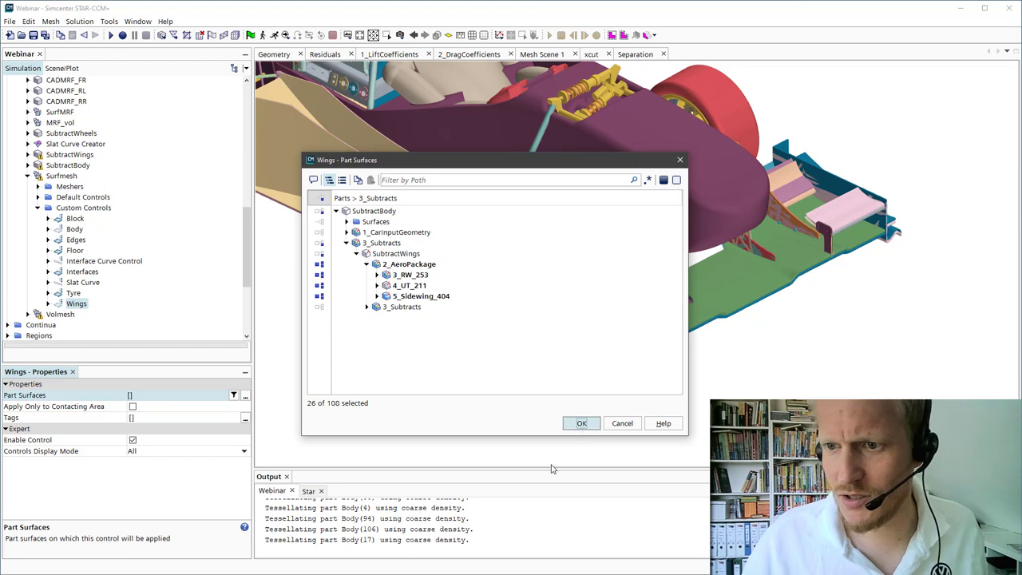
pyautogui.click(581, 424)
# Assign the same 2_AeroPackage surfaces from SubtractWings as part surfaces of Volmesh's Wings custom control.
pyautogui.click(28, 315)
pyautogui.click(48, 293)
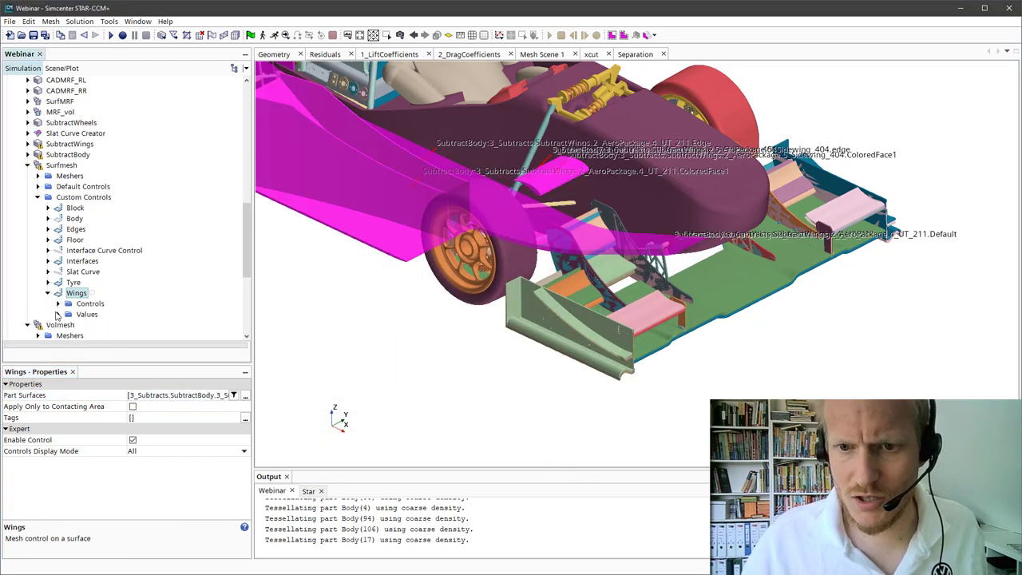
pyautogui.scroll(-1, 62, 300)
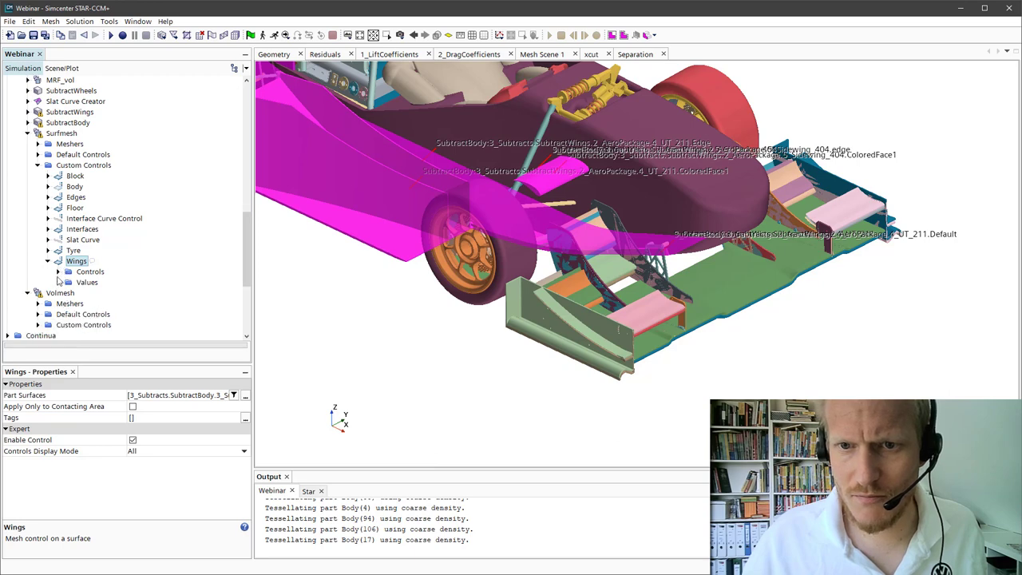
pyautogui.scroll(-3, 56, 275)
pyautogui.click(38, 229)
pyautogui.scroll(-3, 90, 276)
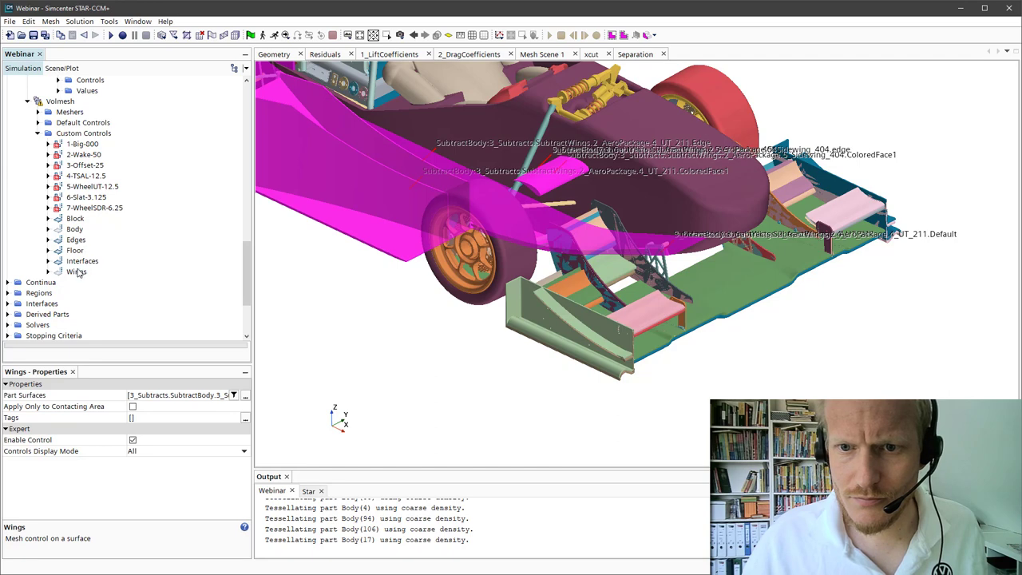
pyautogui.click(80, 272)
pyautogui.click(245, 396)
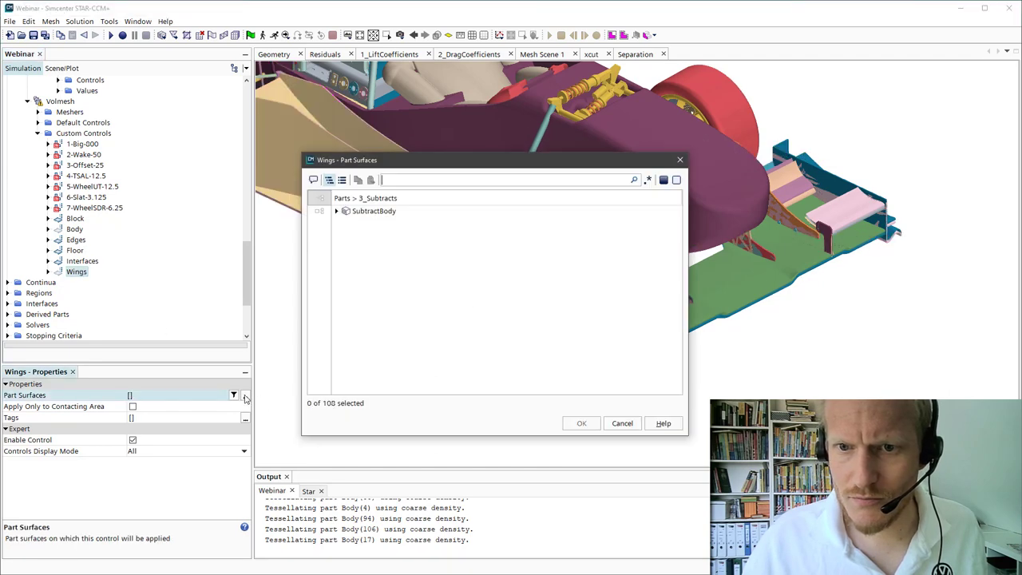
pyautogui.click(353, 216)
pyautogui.click(336, 210)
pyautogui.click(351, 243)
pyautogui.click(351, 232)
pyautogui.click(350, 222)
pyautogui.click(349, 233)
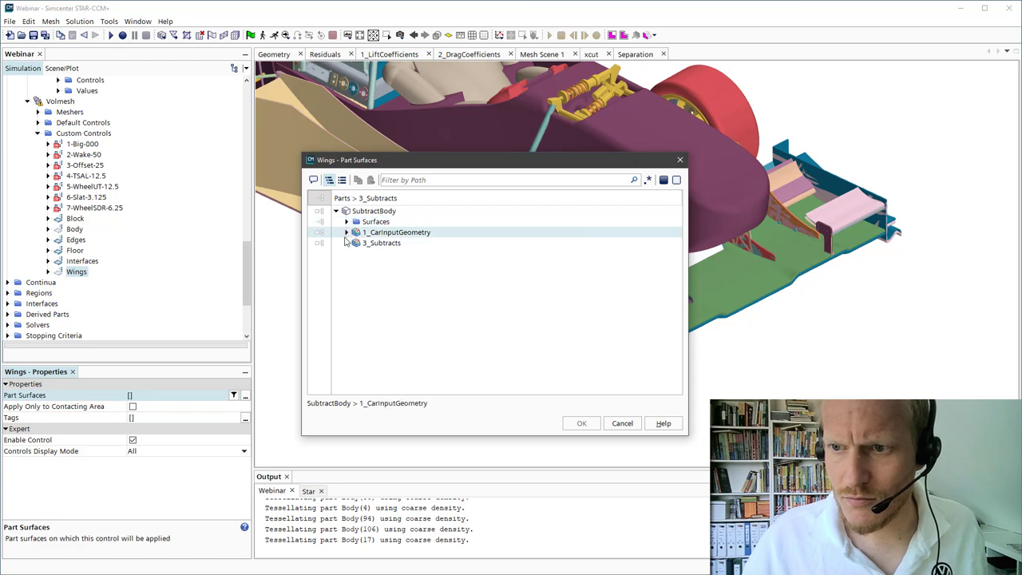
pyautogui.click(346, 243)
pyautogui.click(347, 234)
pyautogui.click(346, 244)
pyautogui.click(346, 233)
pyautogui.click(346, 243)
pyautogui.click(346, 243)
pyautogui.click(356, 254)
pyautogui.click(357, 254)
pyautogui.click(372, 265)
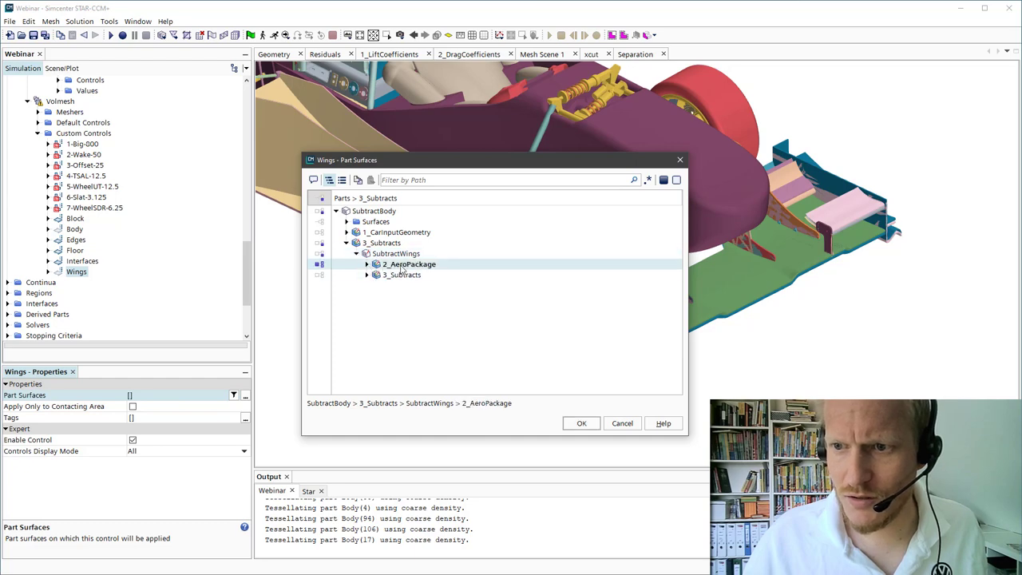
pyautogui.doubleClick(409, 266)
pyautogui.click(583, 424)
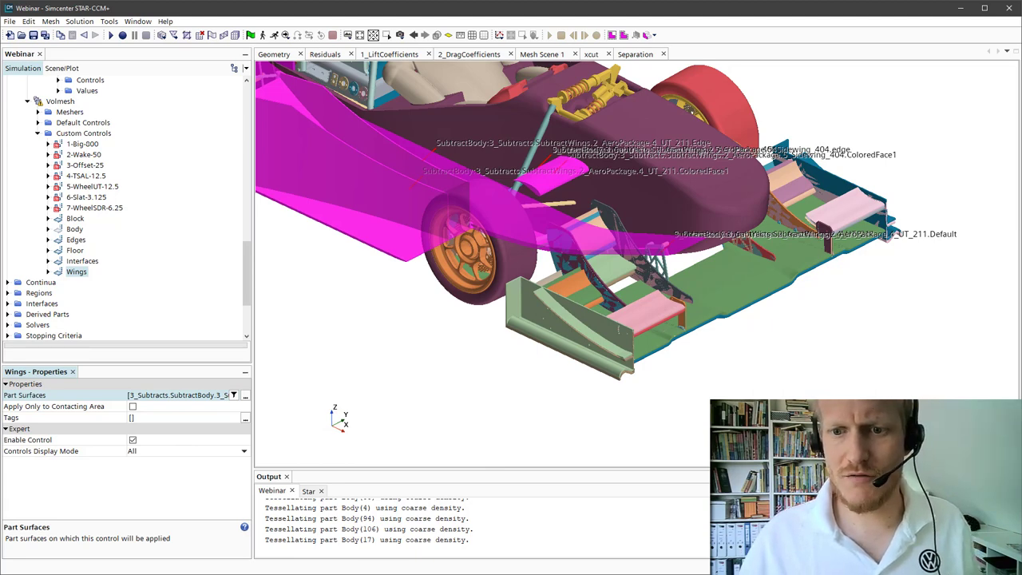
# Try to execute the SubtractBody operation and abort the running mesh generation.
pyautogui.hotkey('ctrl', 'm')
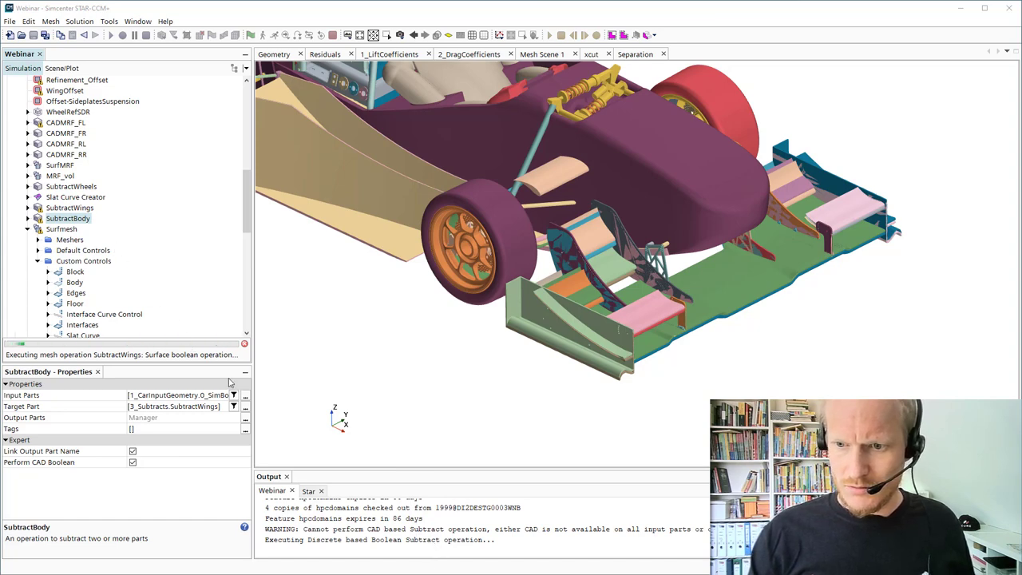
pyautogui.click(244, 344)
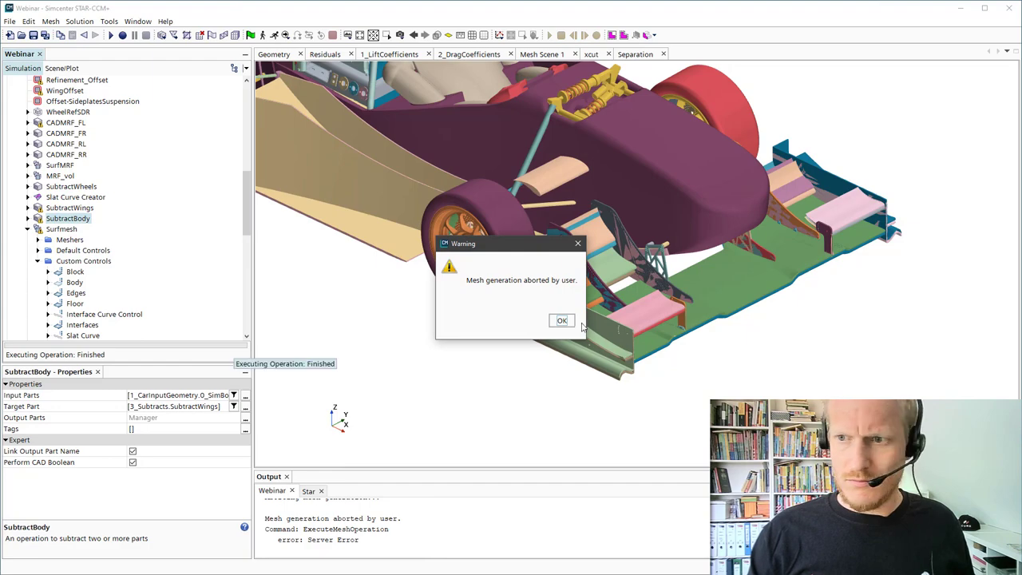
pyautogui.press('Return')
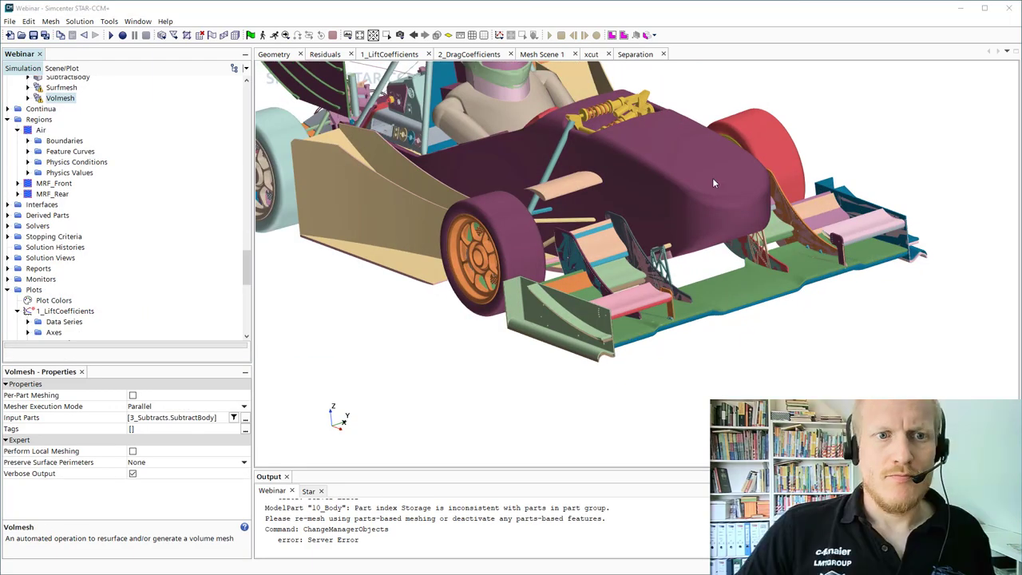
# Assign the FSAE surfaces from SubtractWings' 2_AeroPackage as part surfaces of the Air region's 20_WingFront boundary.
pyautogui.moveTo(656, 162); pyautogui.dragTo(430, 243)
pyautogui.scroll(3, 52, 170)
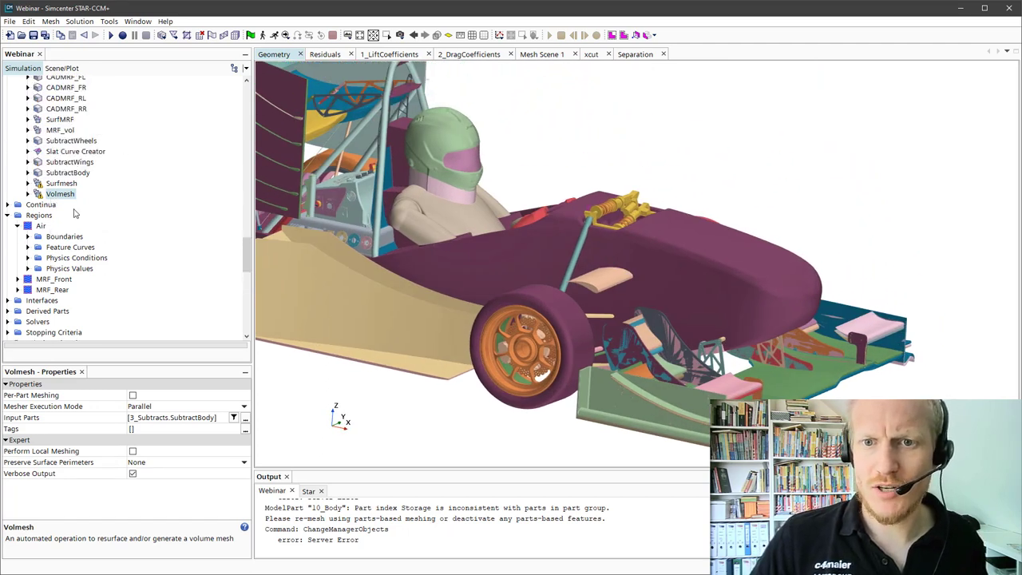
pyautogui.scroll(-1, 83, 214)
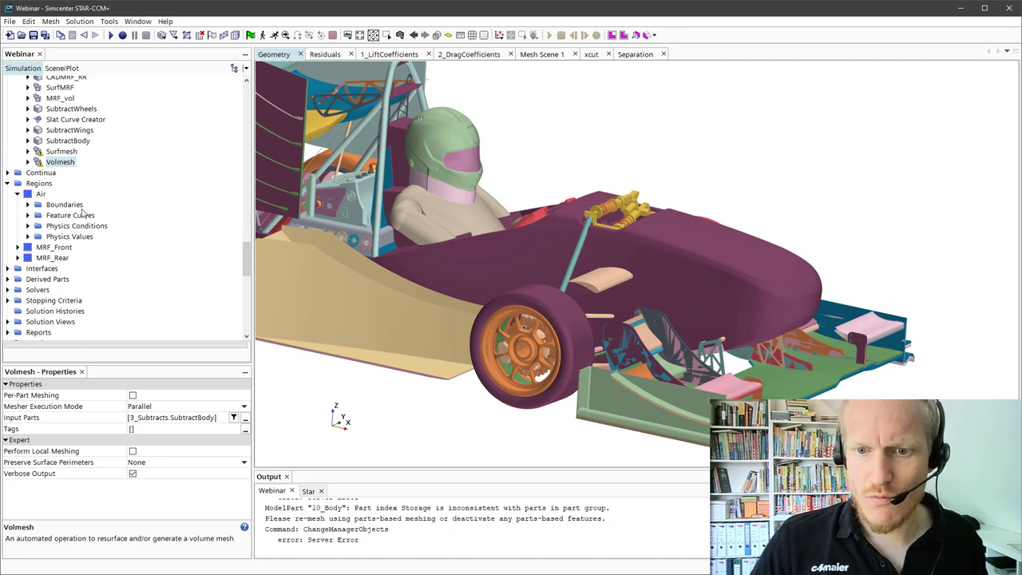
pyautogui.click(28, 205)
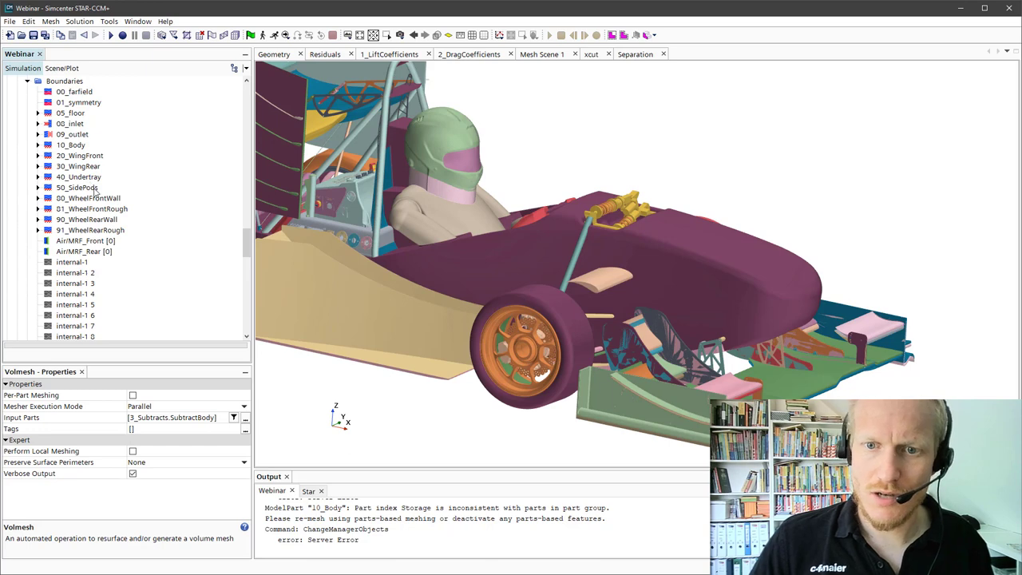
pyautogui.scroll(1, 95, 190)
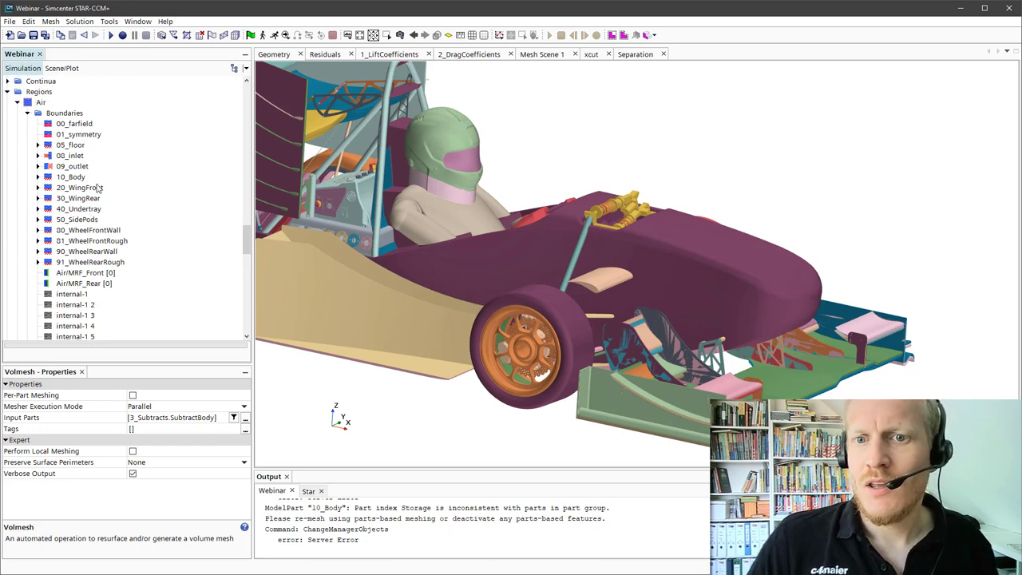
pyautogui.click(64, 189)
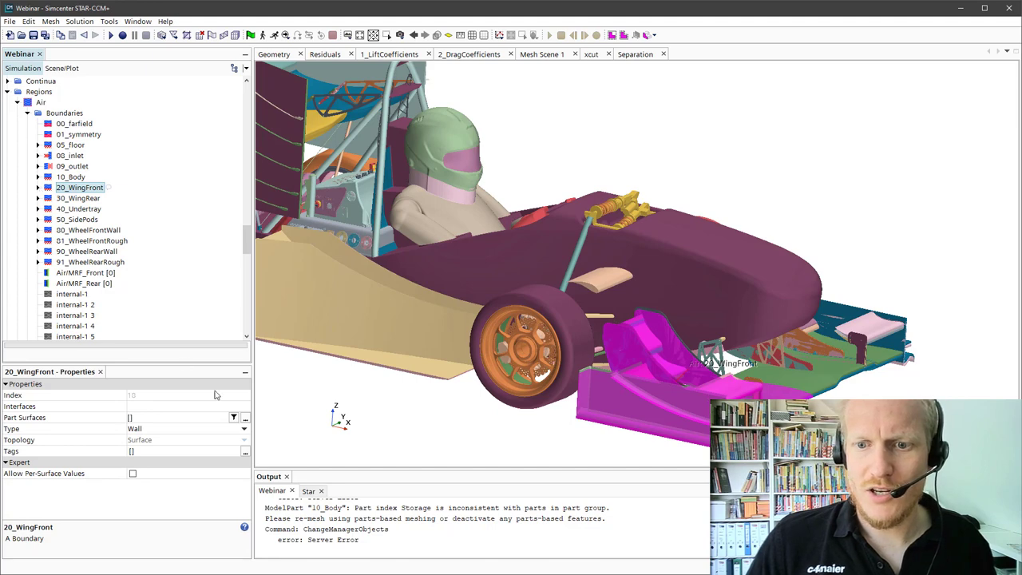
pyautogui.click(81, 418)
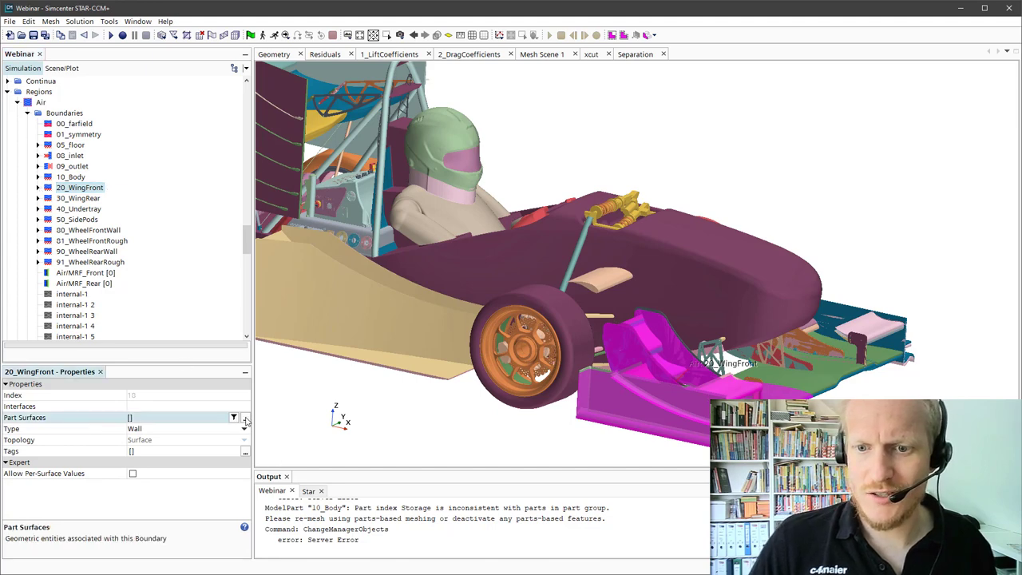
pyautogui.click(245, 418)
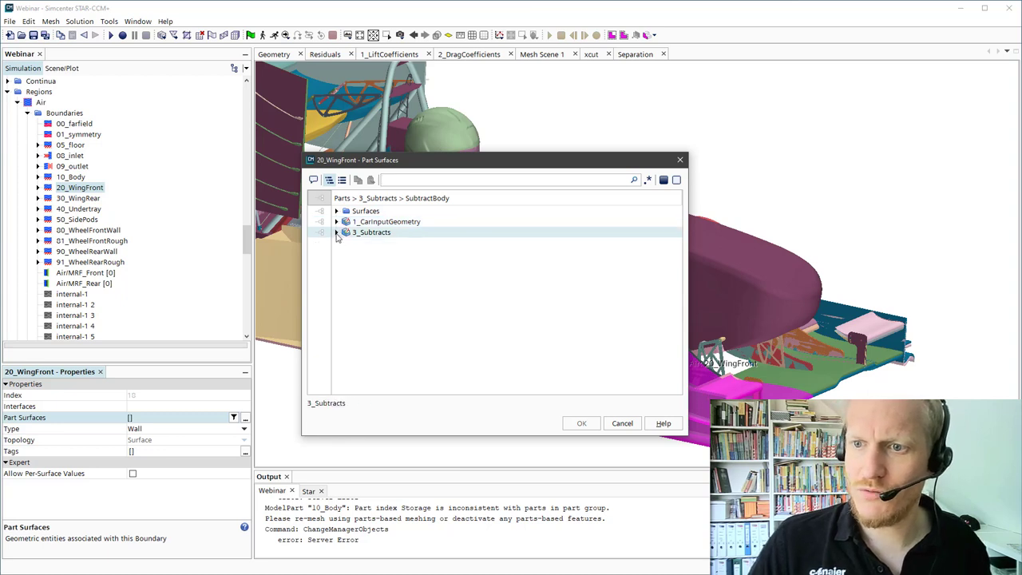
pyautogui.click(336, 233)
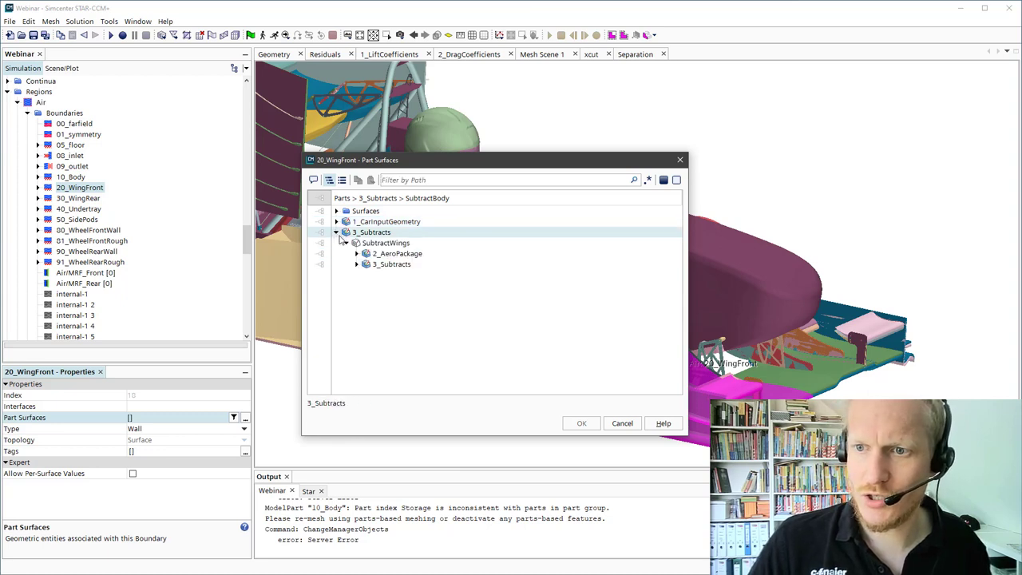
pyautogui.click(356, 254)
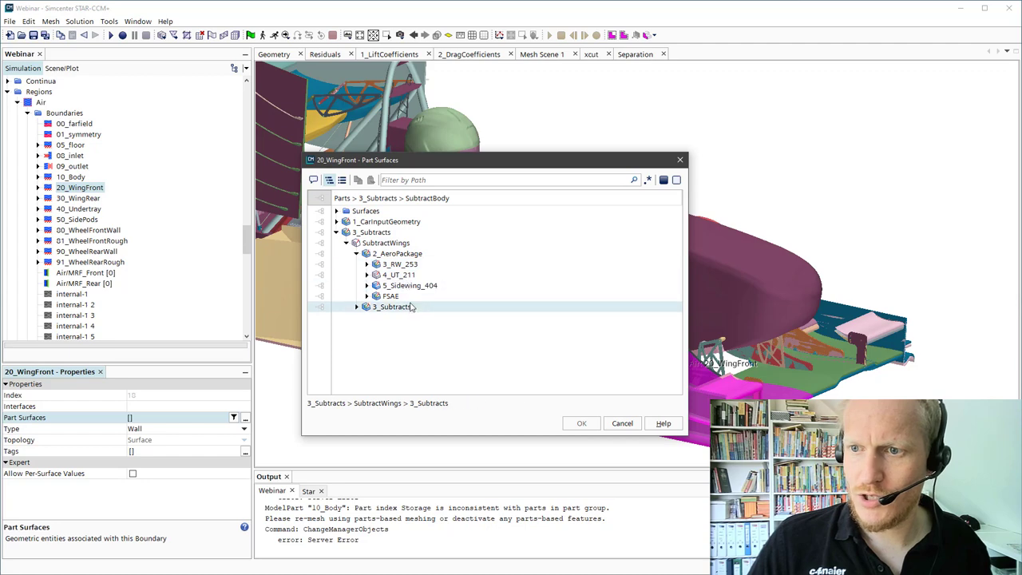
pyautogui.click(391, 297)
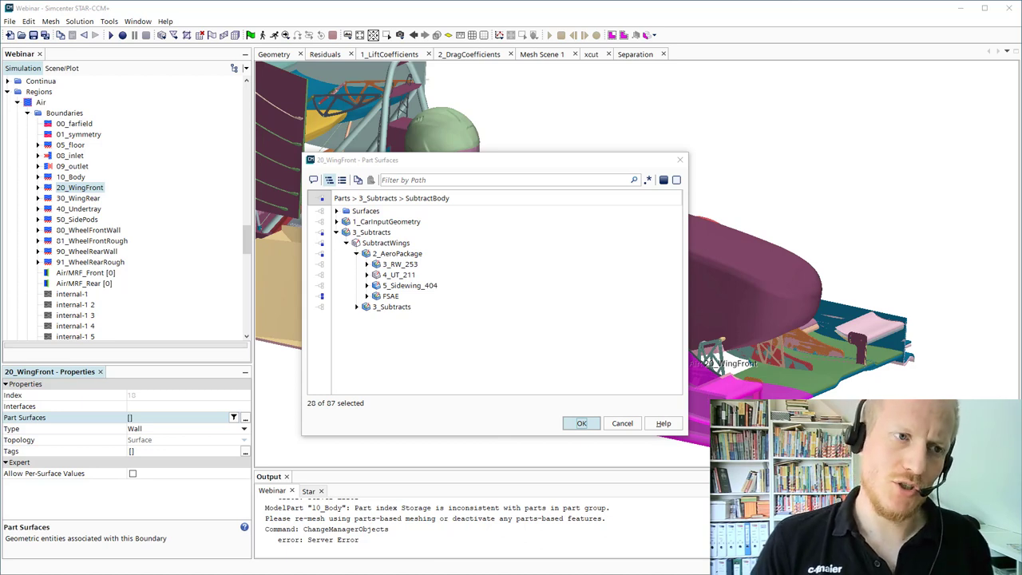
pyautogui.press('Return')
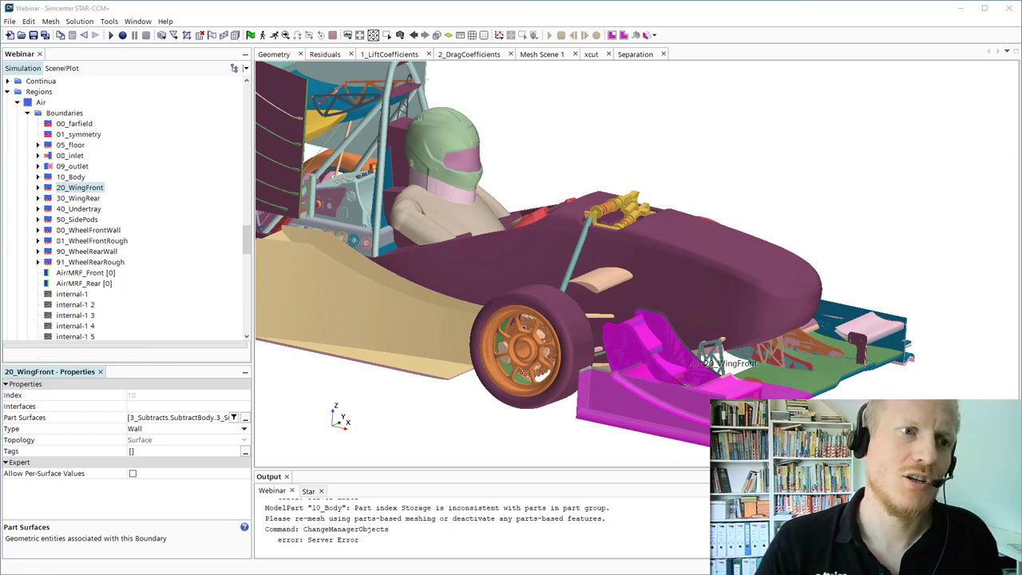
# Collapse the regions in the simulation tree and execute the Volmesh operation.
pyautogui.doubleClick(39, 91)
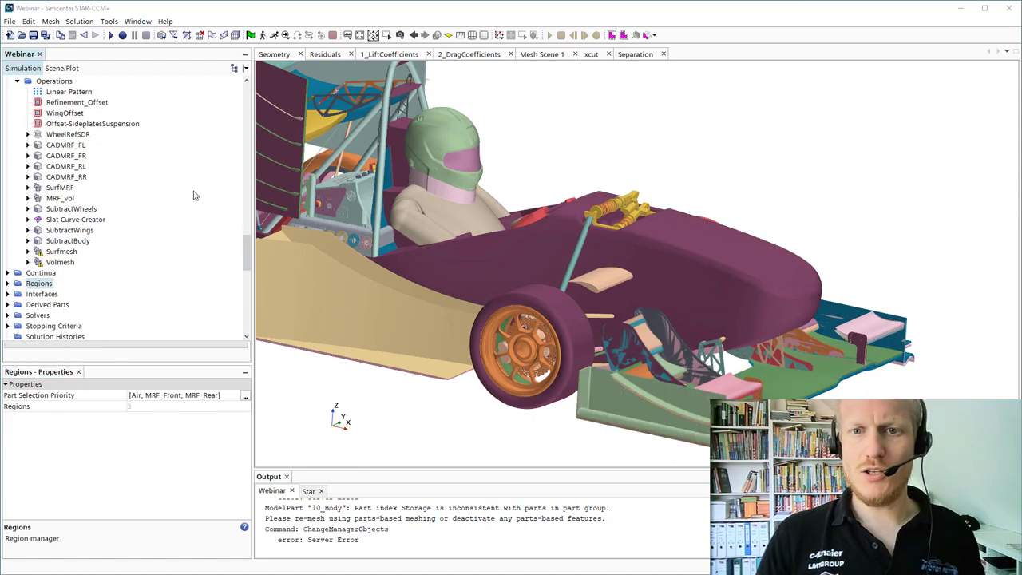
pyautogui.moveTo(476, 211); pyautogui.dragTo(341, 234)
pyautogui.click(59, 263)
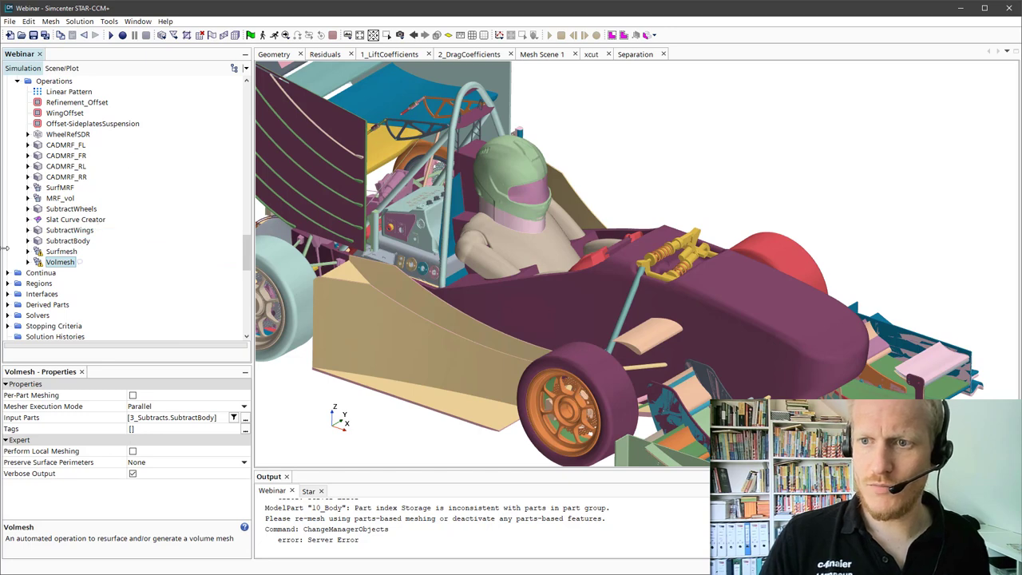
pyautogui.rightClick(61, 266)
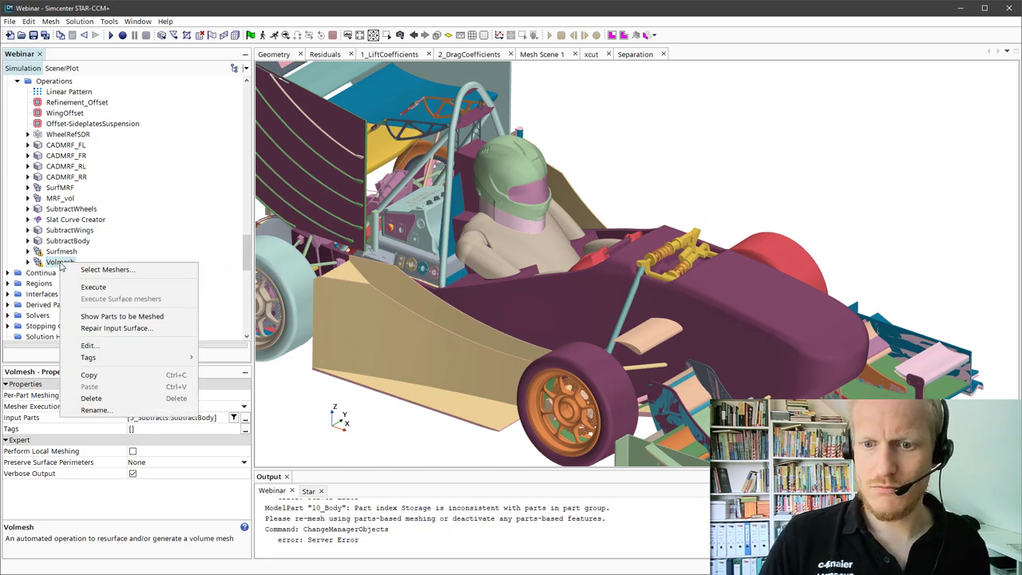